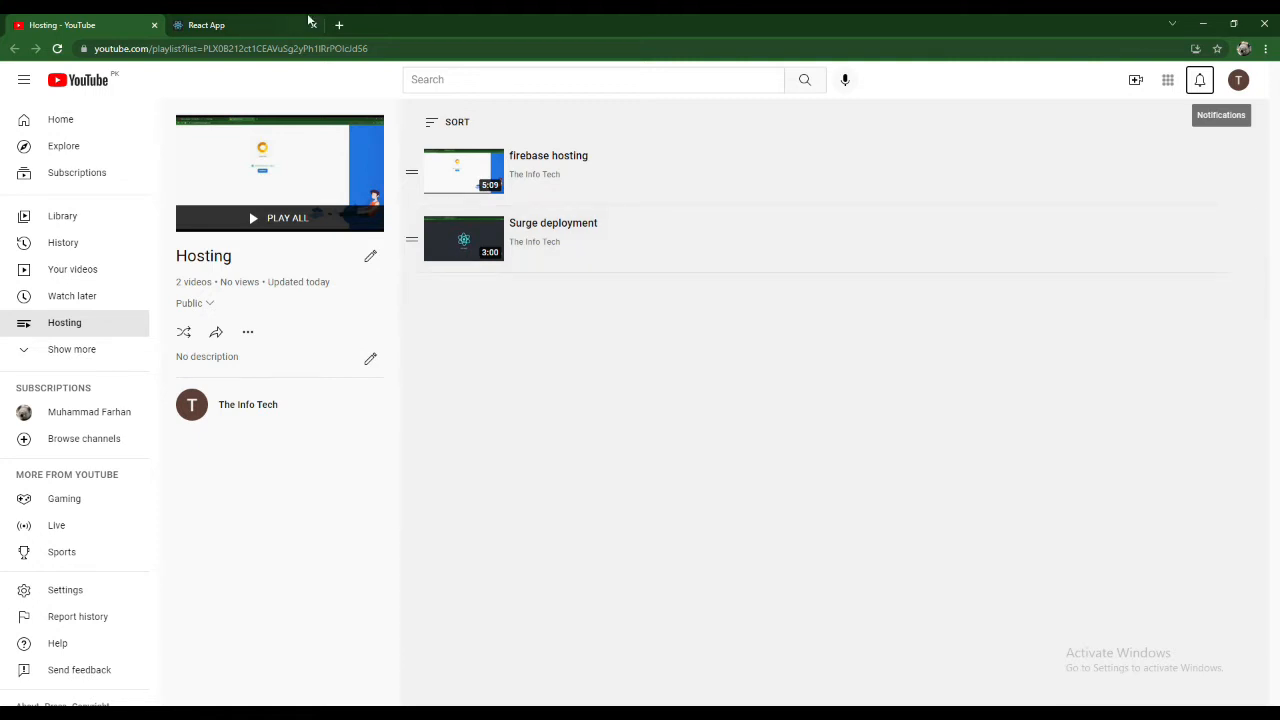
- View the React App running at localhost:3000 in its browser tab and reload it
click(236, 19)
click(243, 49)
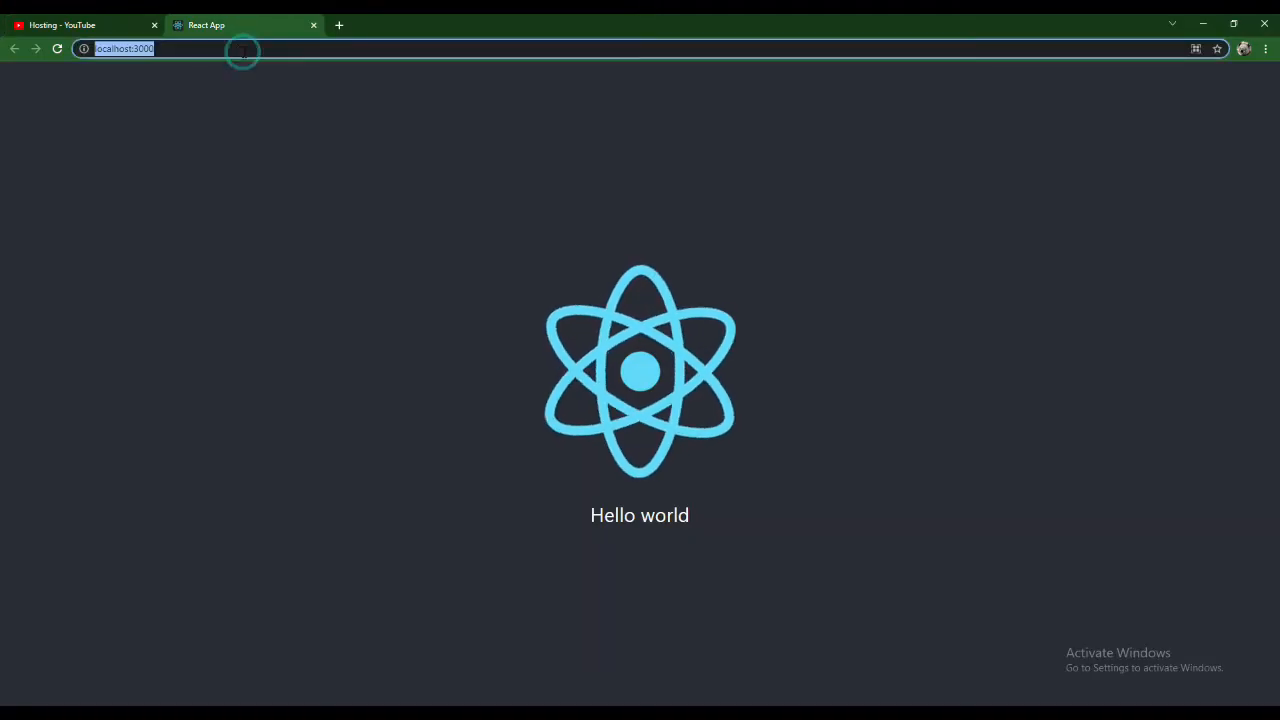
key(Return)
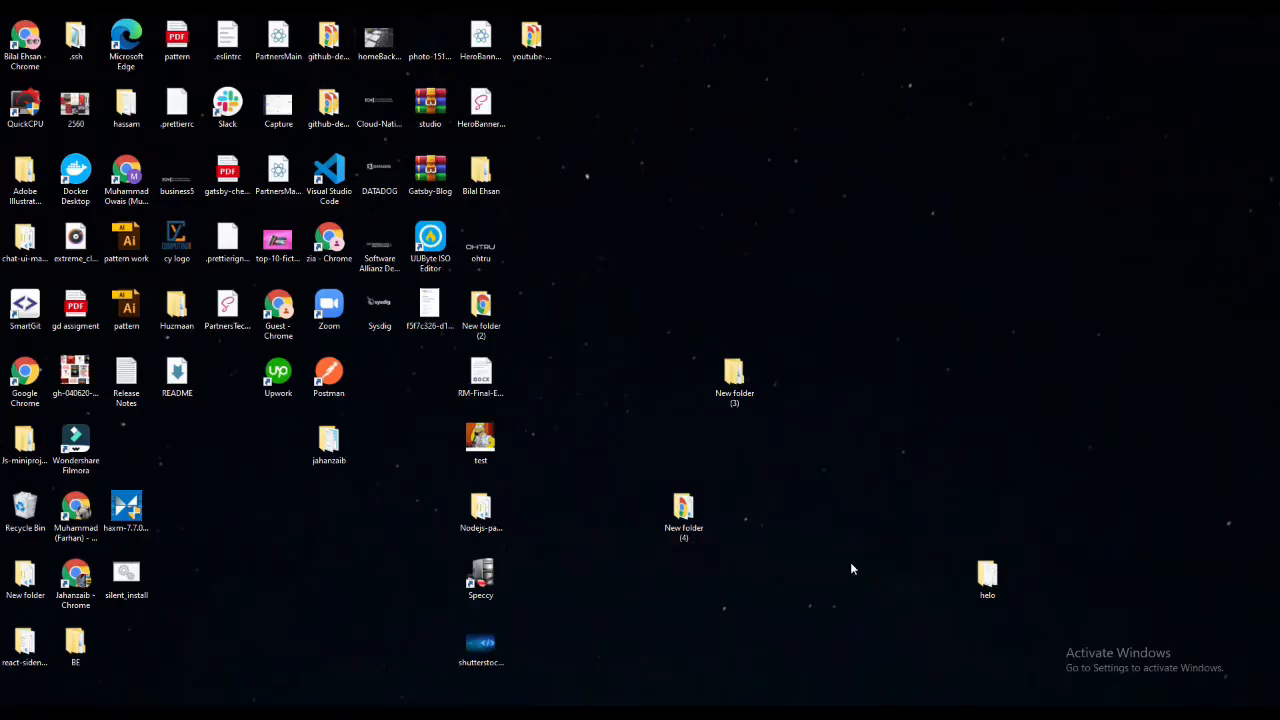
- Create a new folder on the desktop, keeping the default name
right_click(814, 433)
mouse_move(932, 642)
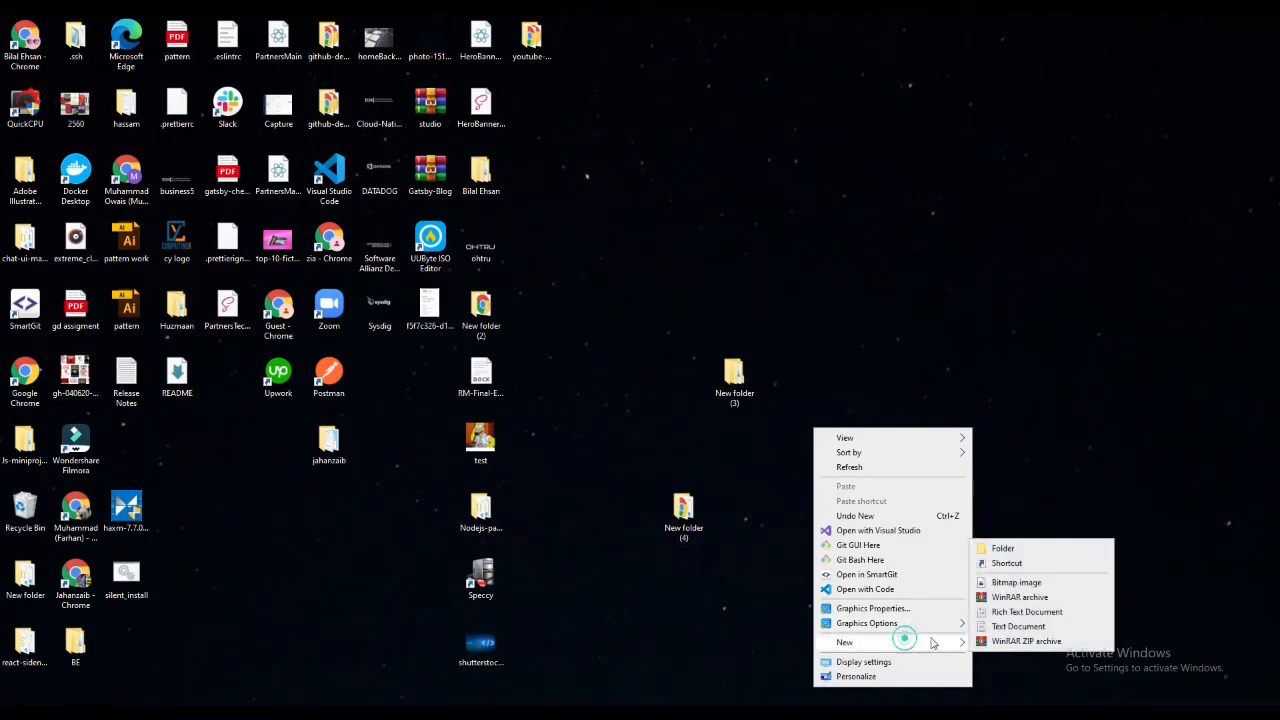
click(1002, 548)
key(Return)
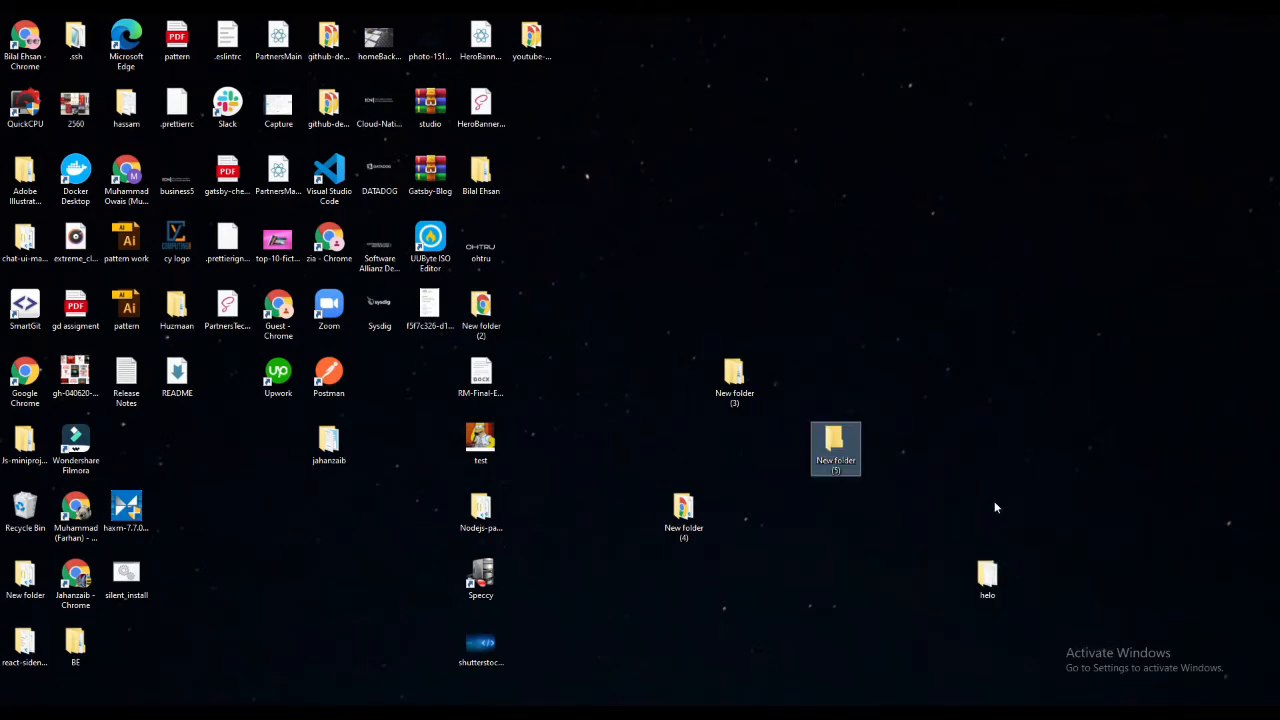
- Open the new desktop folder in Visual Studio Code, close the file browser window and maximize the editor
double_click(834, 466)
right_click(486, 383)
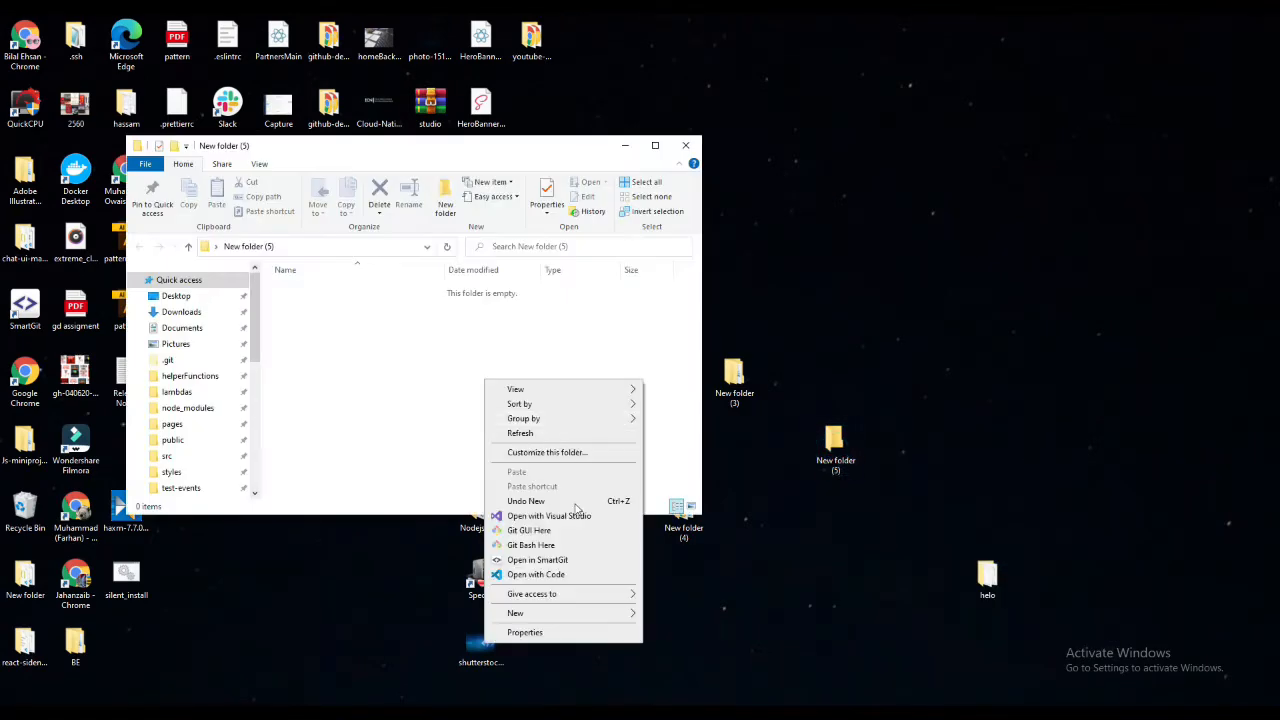
click(556, 574)
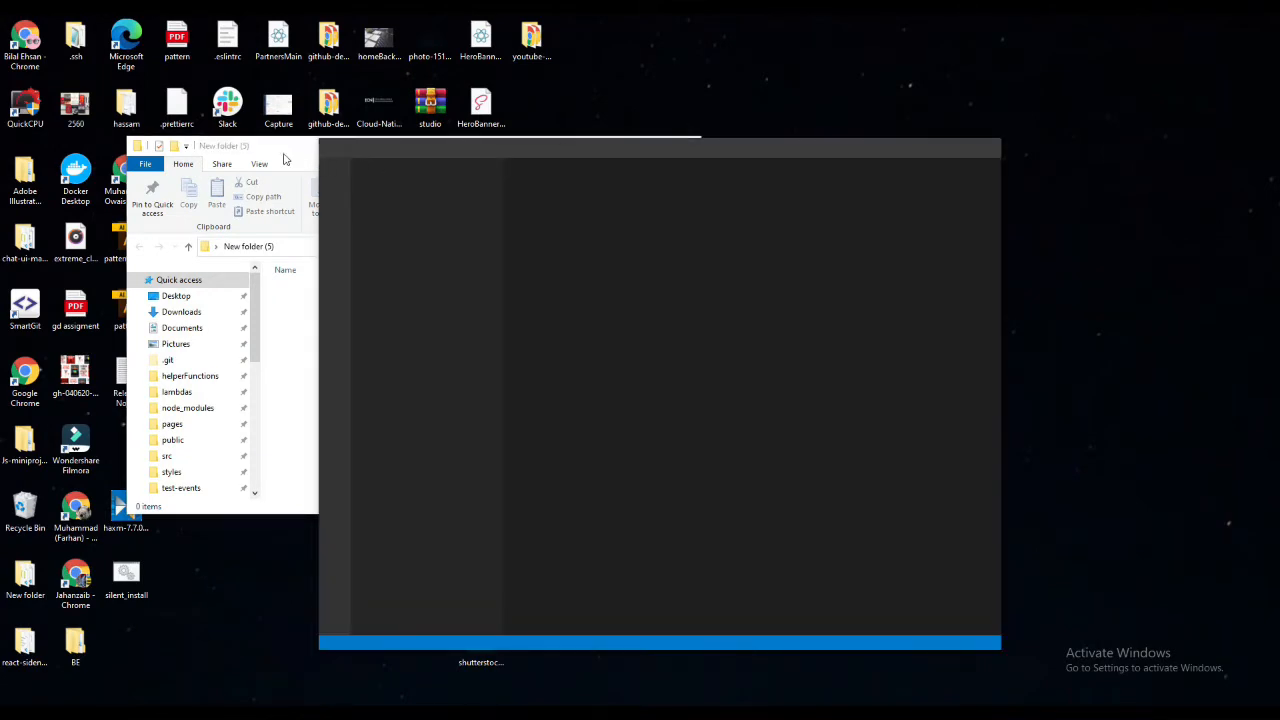
click(684, 143)
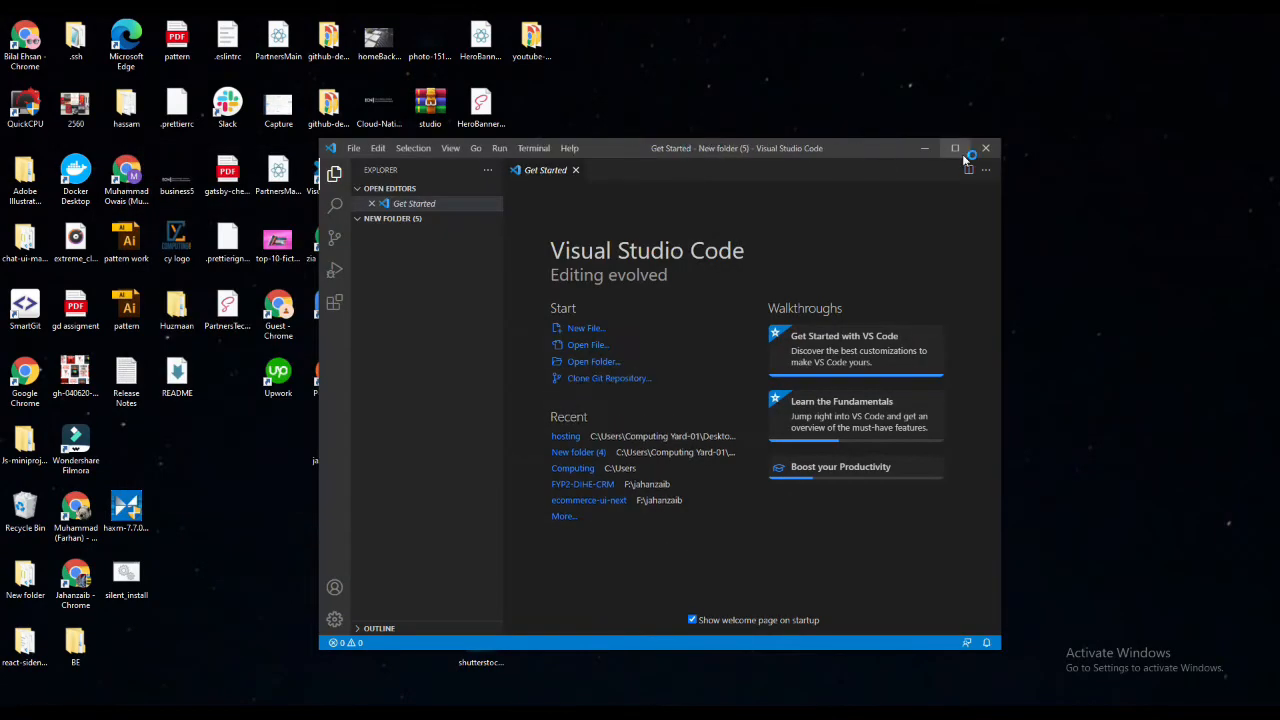
click(956, 149)
- Create a file named index.html in the project folder
click(128, 95)
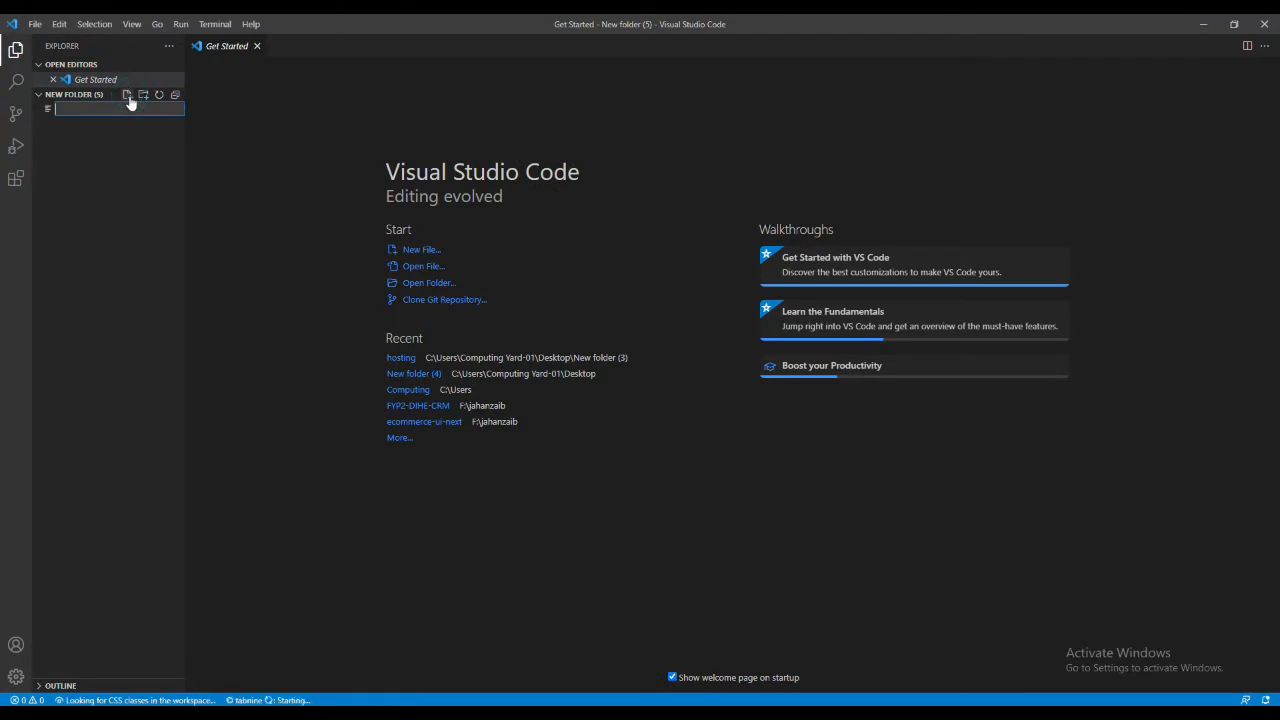
text(index.h)
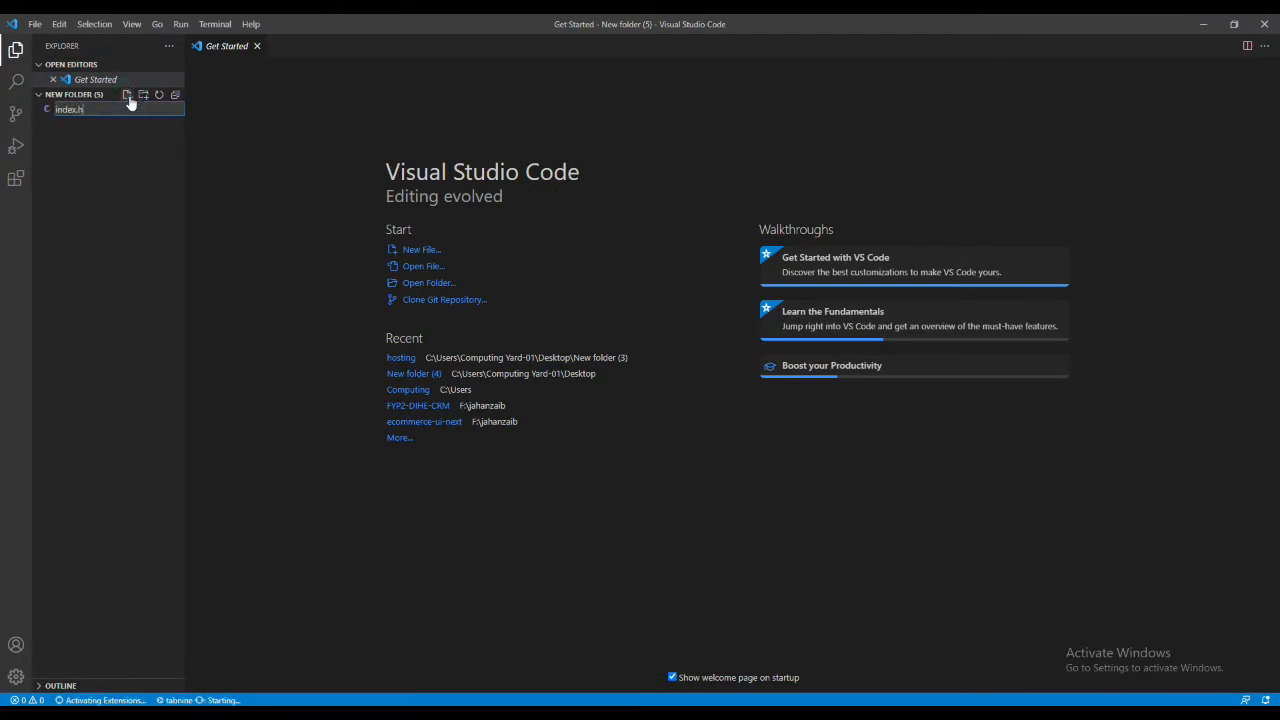
text(tml)
key(Return)
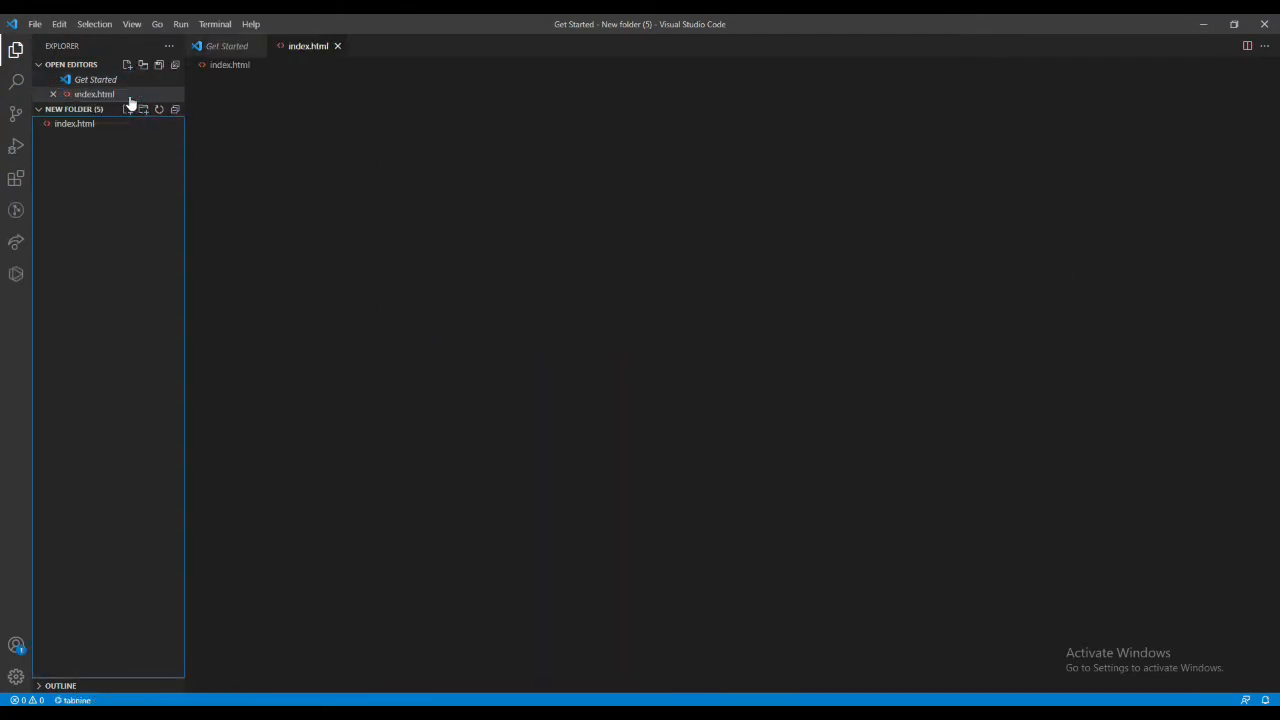
- Insert the HTML boilerplate into index.html using the Emmet ! abbreviation
click(328, 113)
text(!)
key(Return)
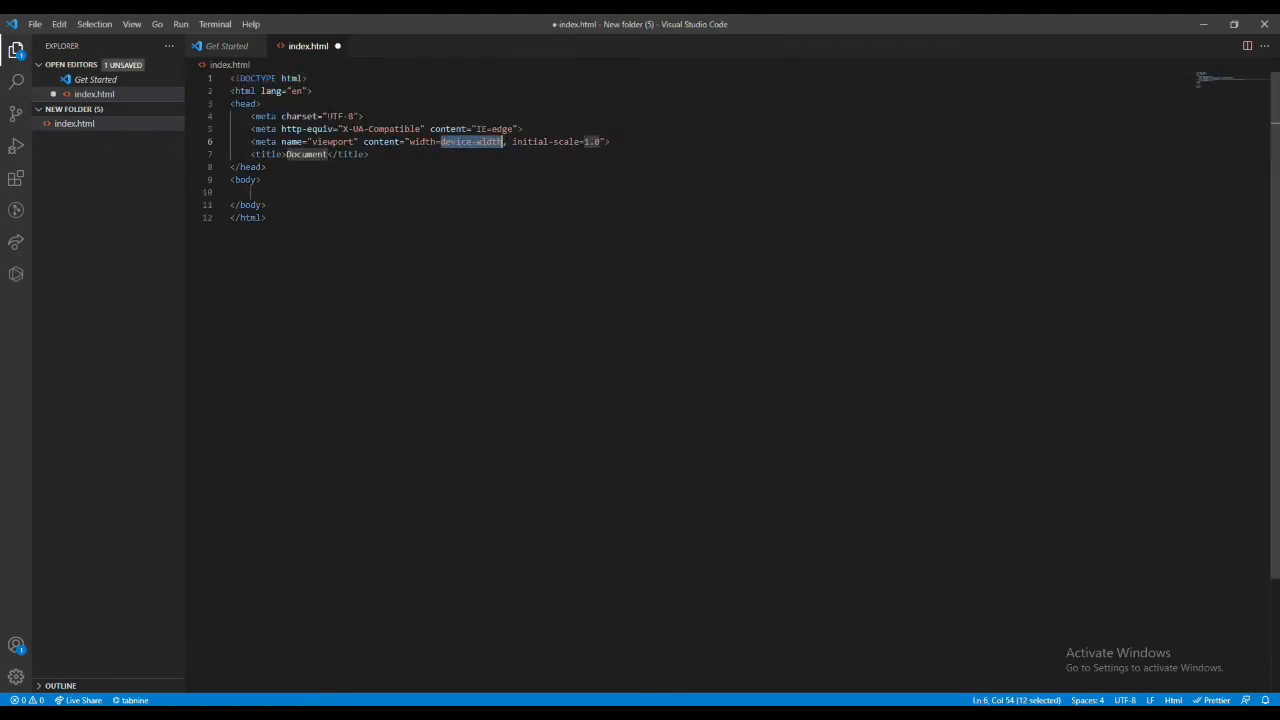
- Add the text "Hello world html application" inside the body element and save index.html
key(Escape)
key(Down)
key(Down)
key(Down)
key(Down)
text(He)
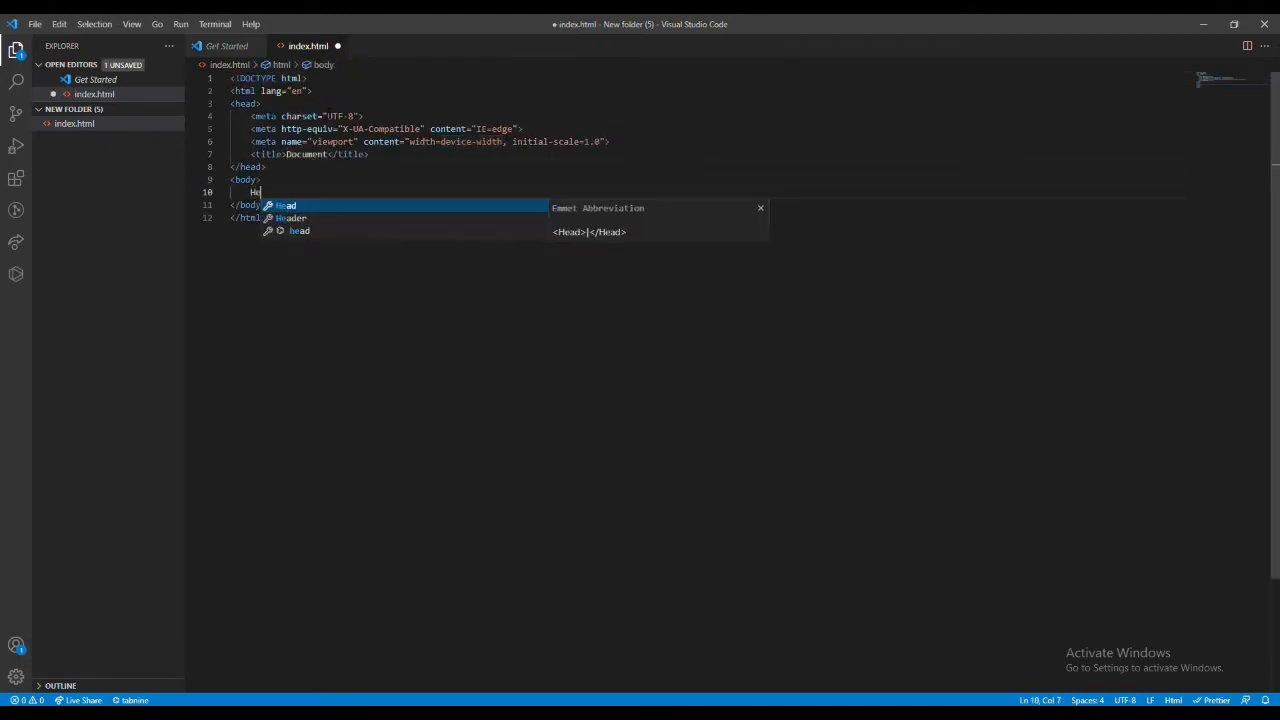
text(llo world )
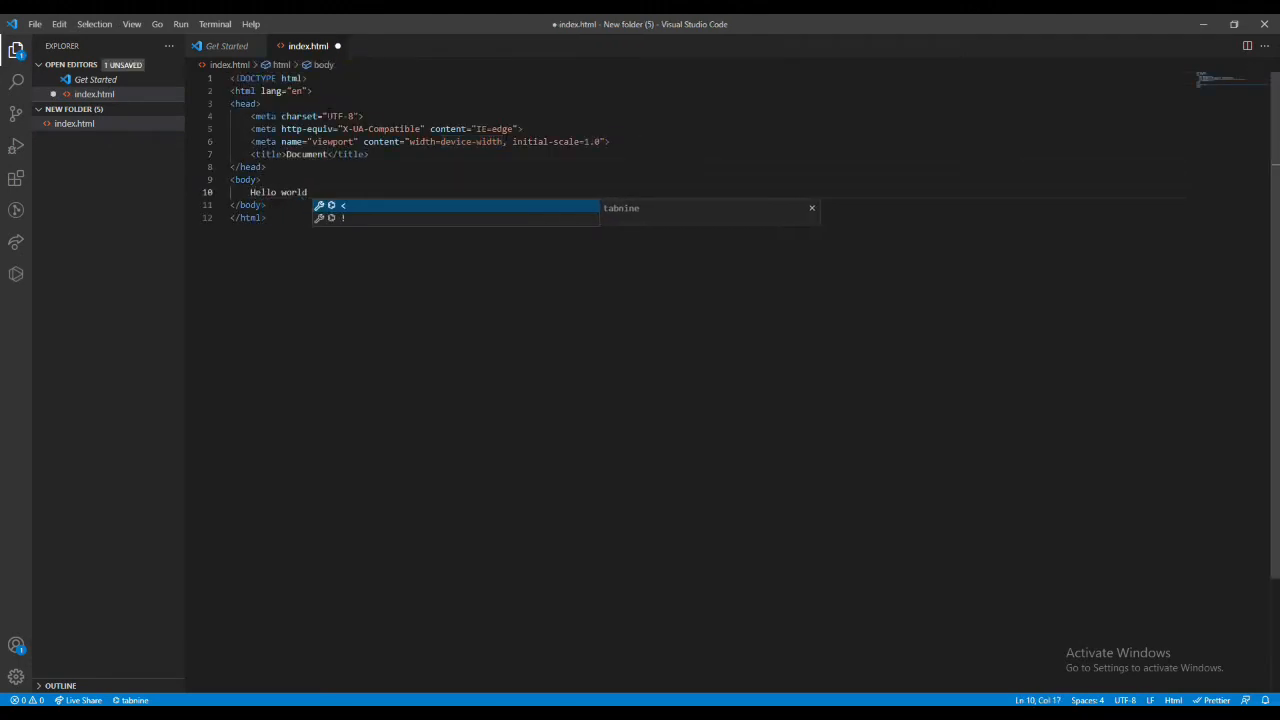
text(html )
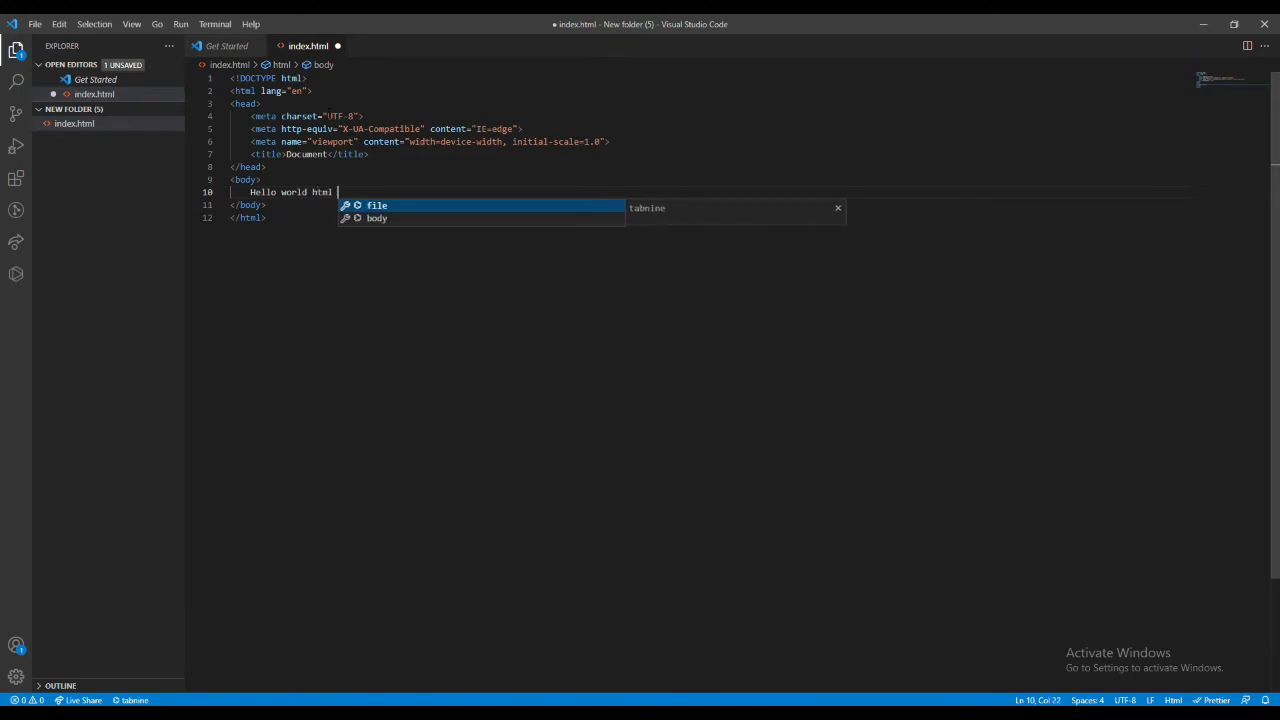
text(application)
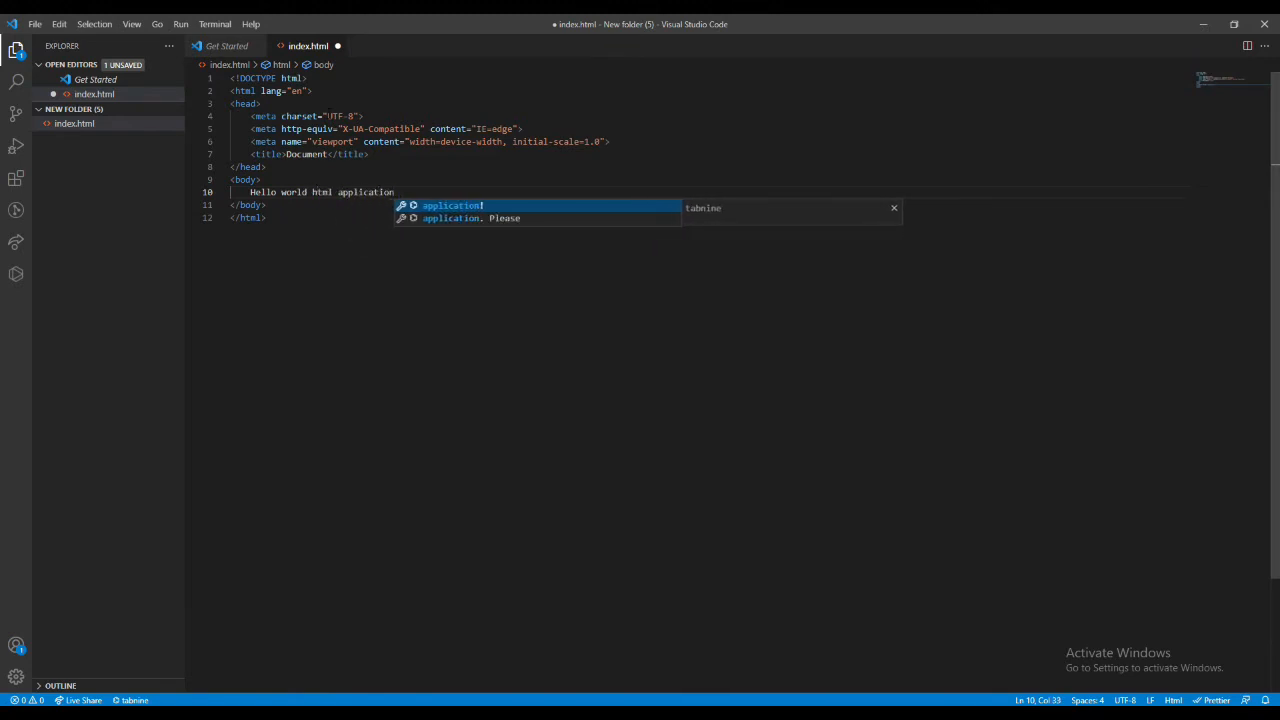
key(ctrl+s)
key(Escape)
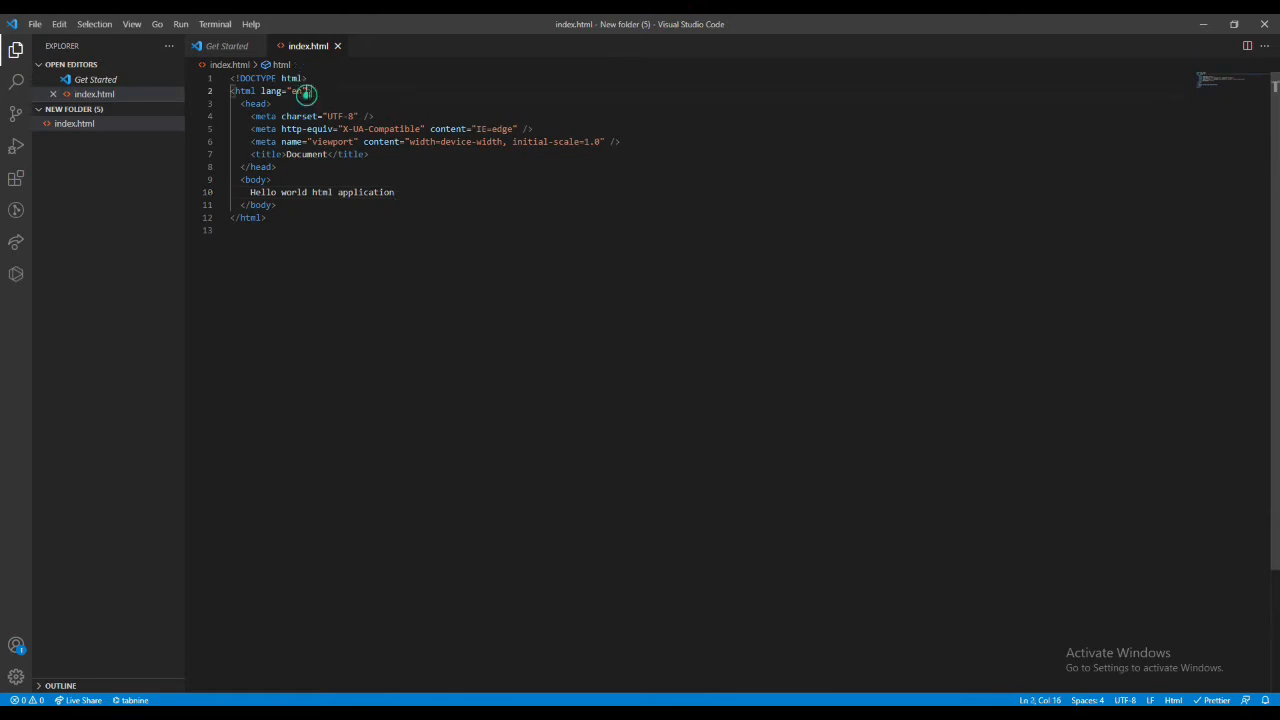
- Switch to the Chrome browser and open GitHub in a new tab
key(alt+Tab)
click(339, 26)
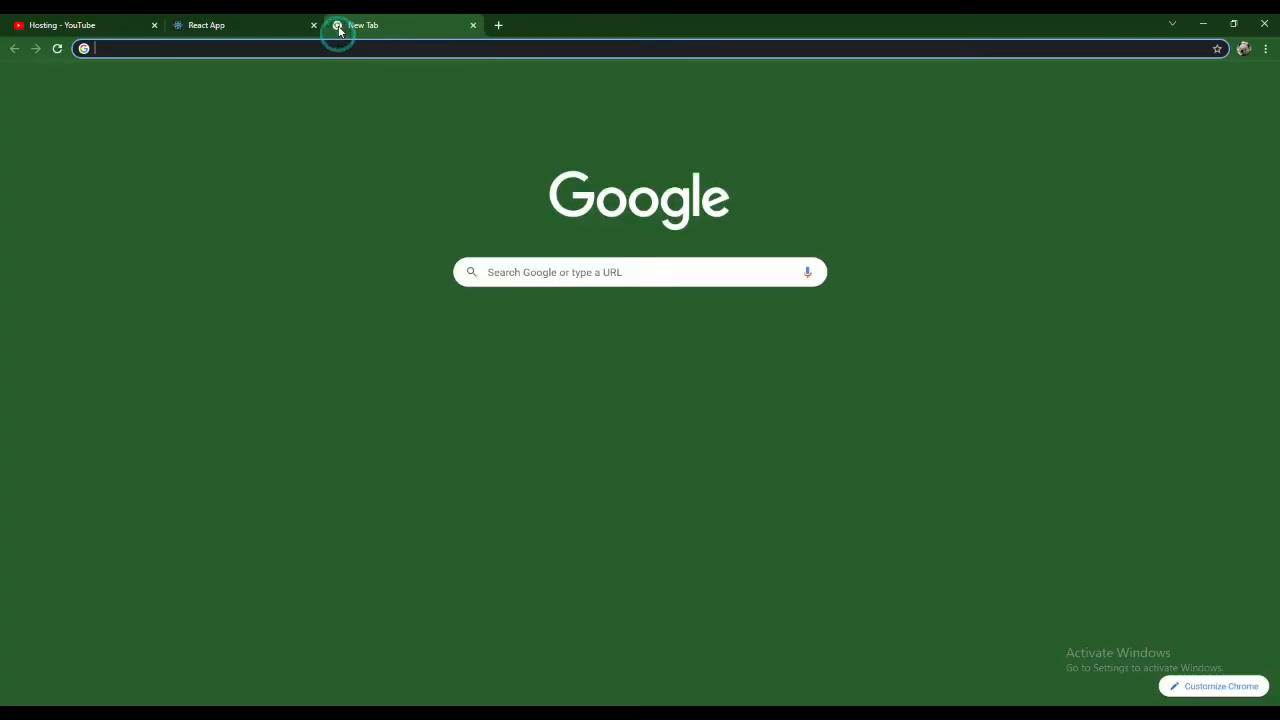
text(git)
key(Return)
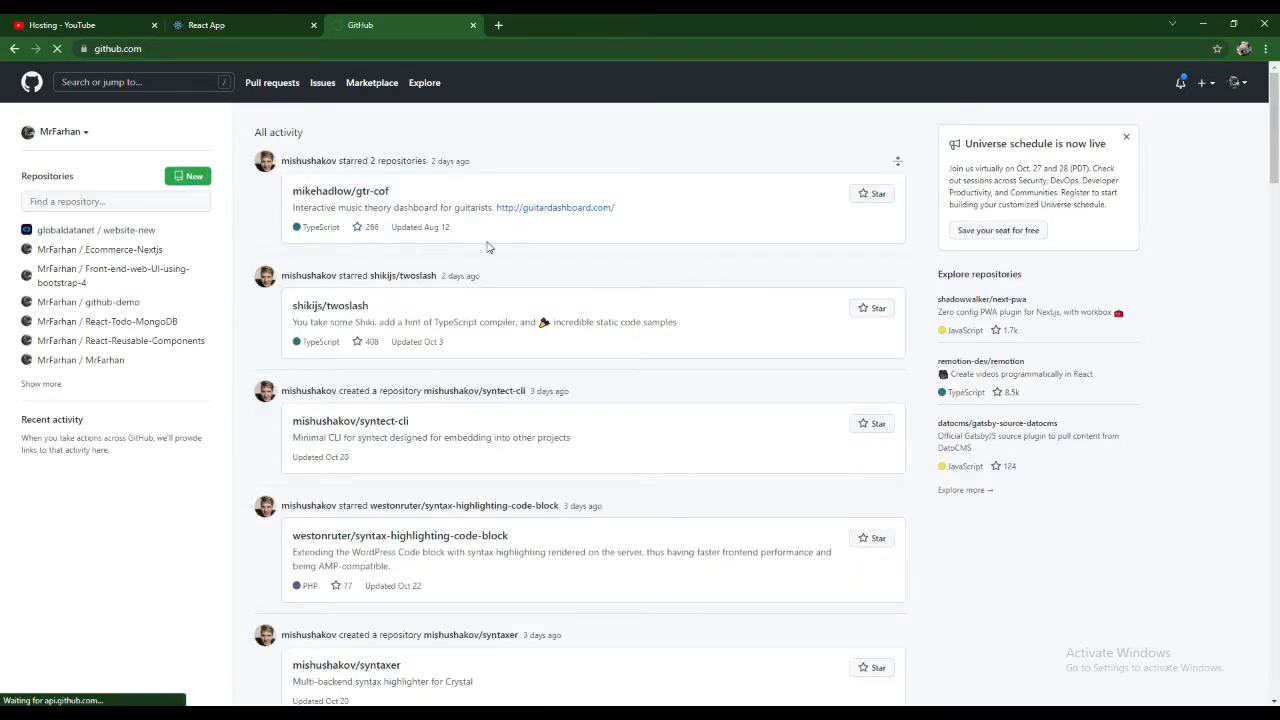
- Create a new public GitHub repository named static-site-deployment
click(529, 253)
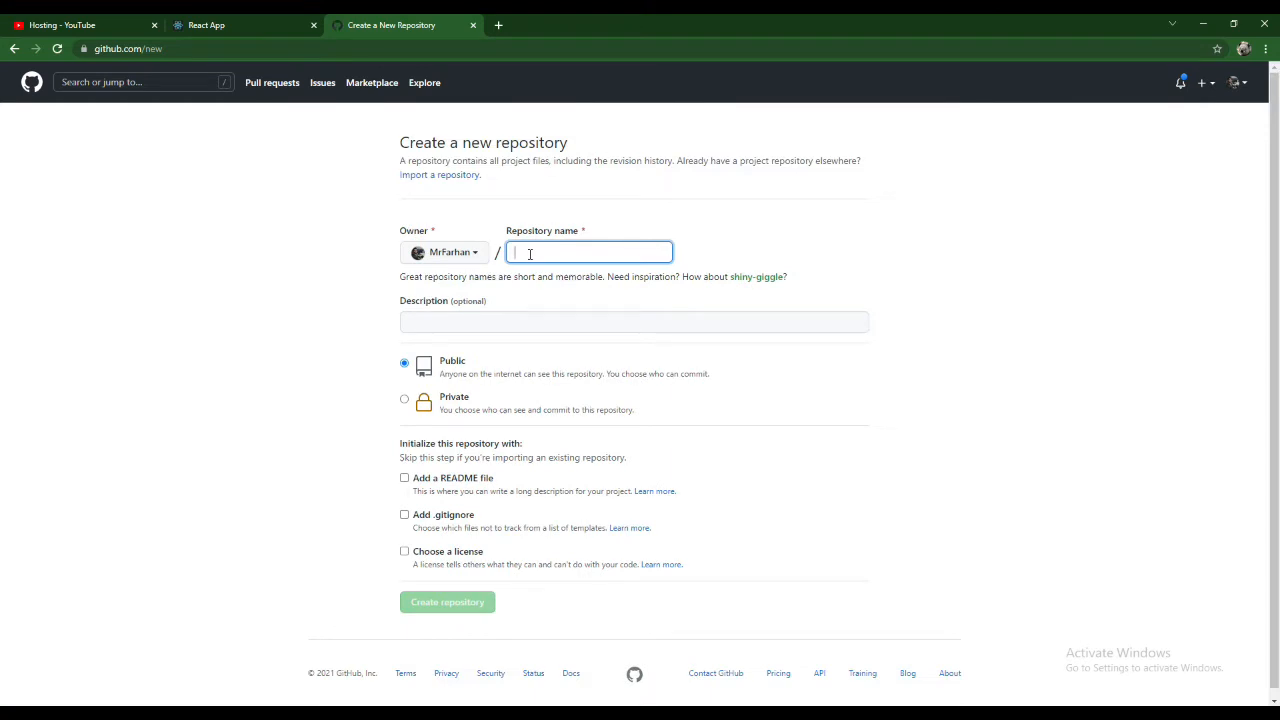
text(static)
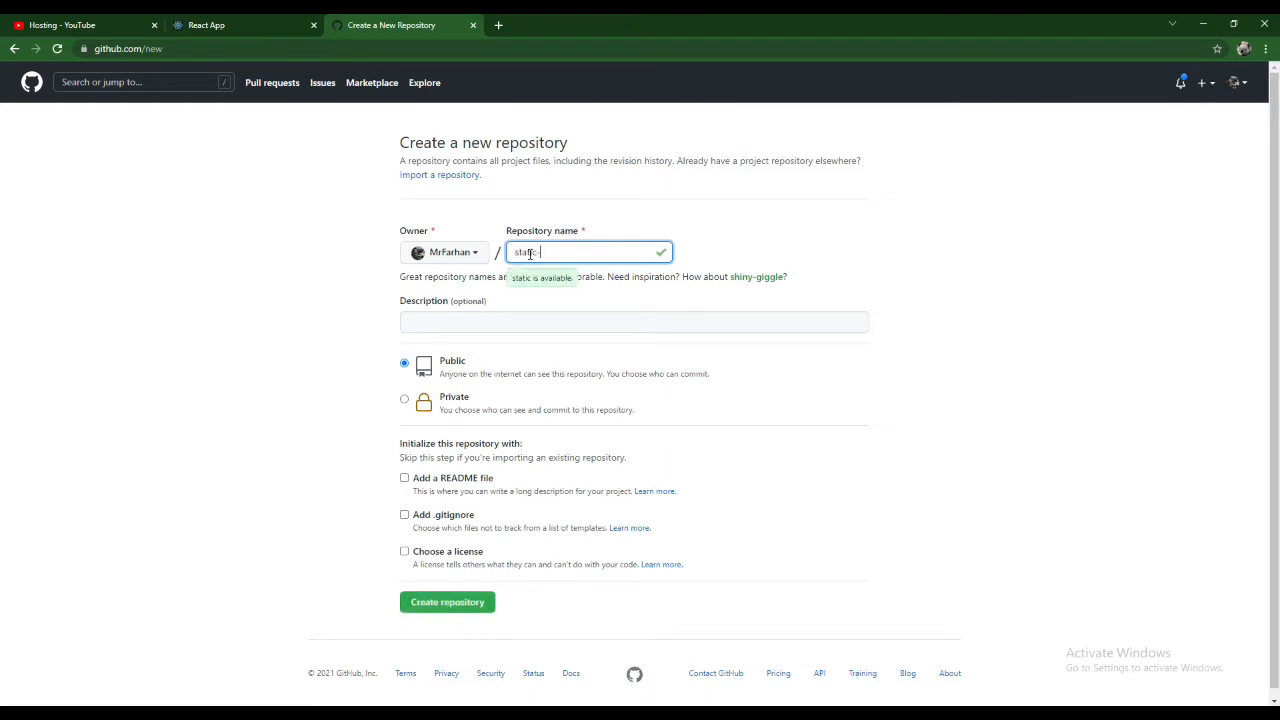
text(-stite)
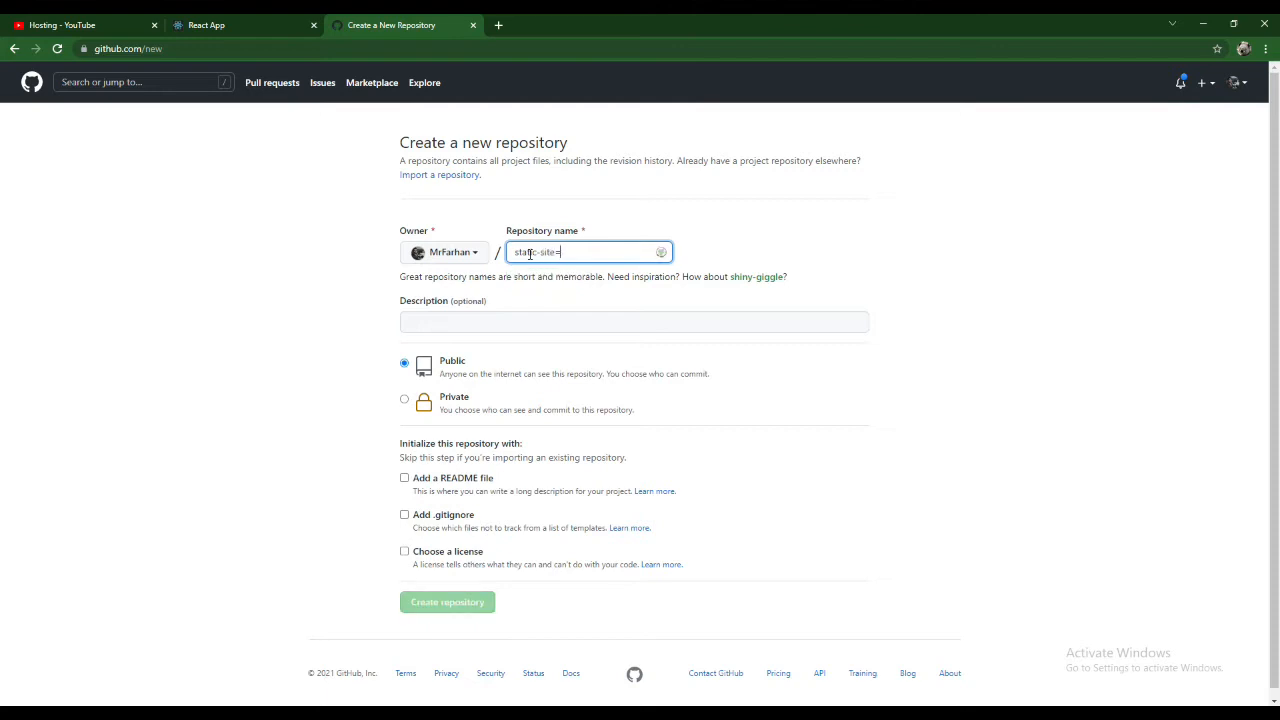
text(-deployment)
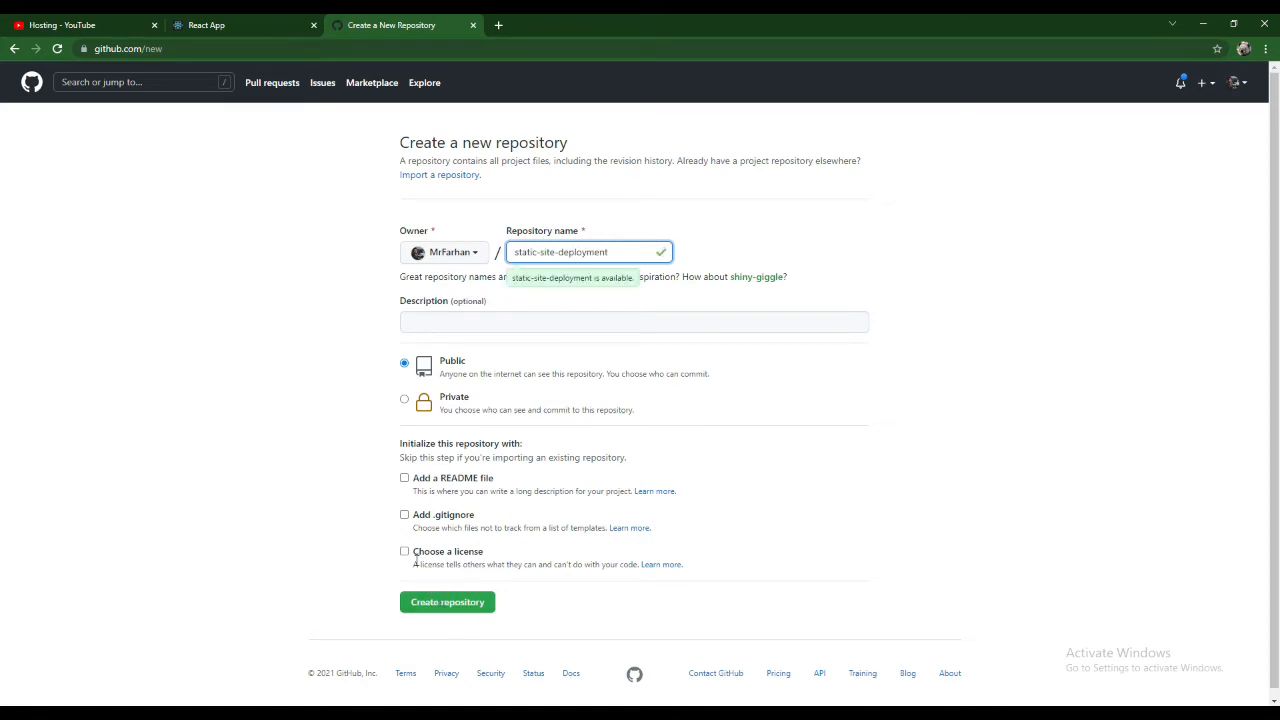
click(435, 604)
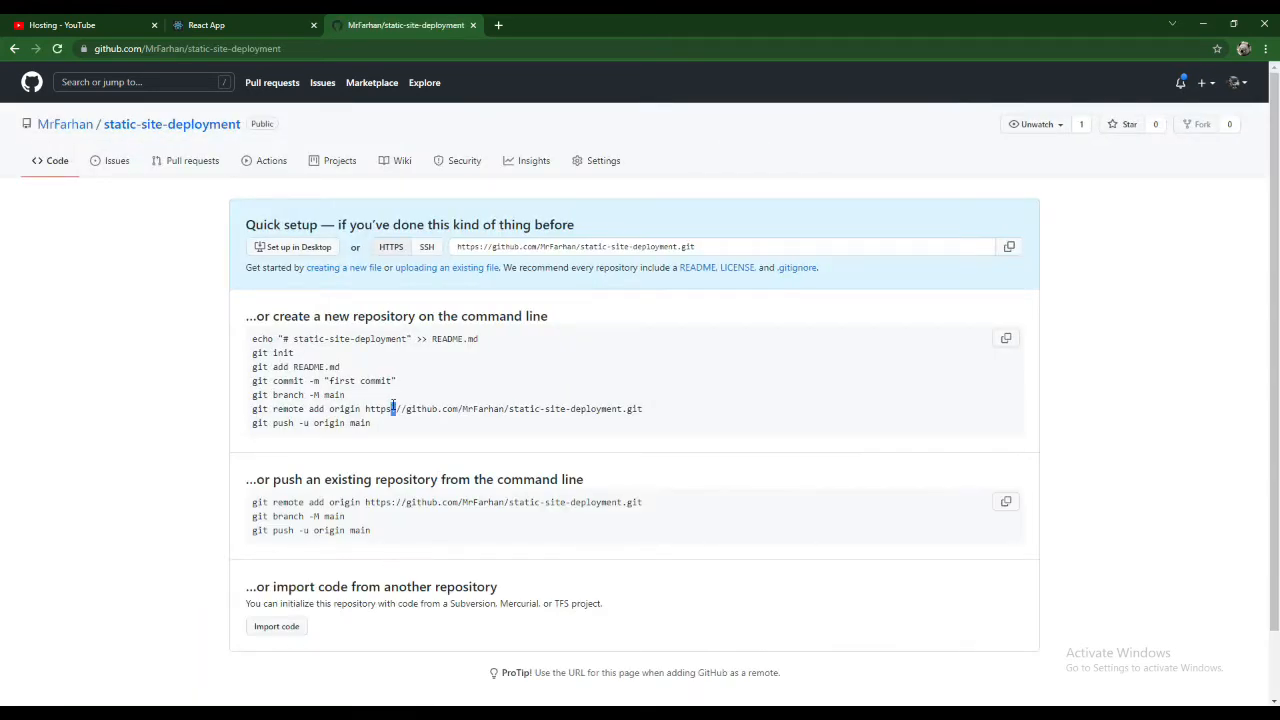
- Copy the git remote add origin command from the repository's setup instructions and return to Visual Studio Code
triple_click(393, 407)
key(ctrl+c)
key(alt+Tab)
click(491, 397)
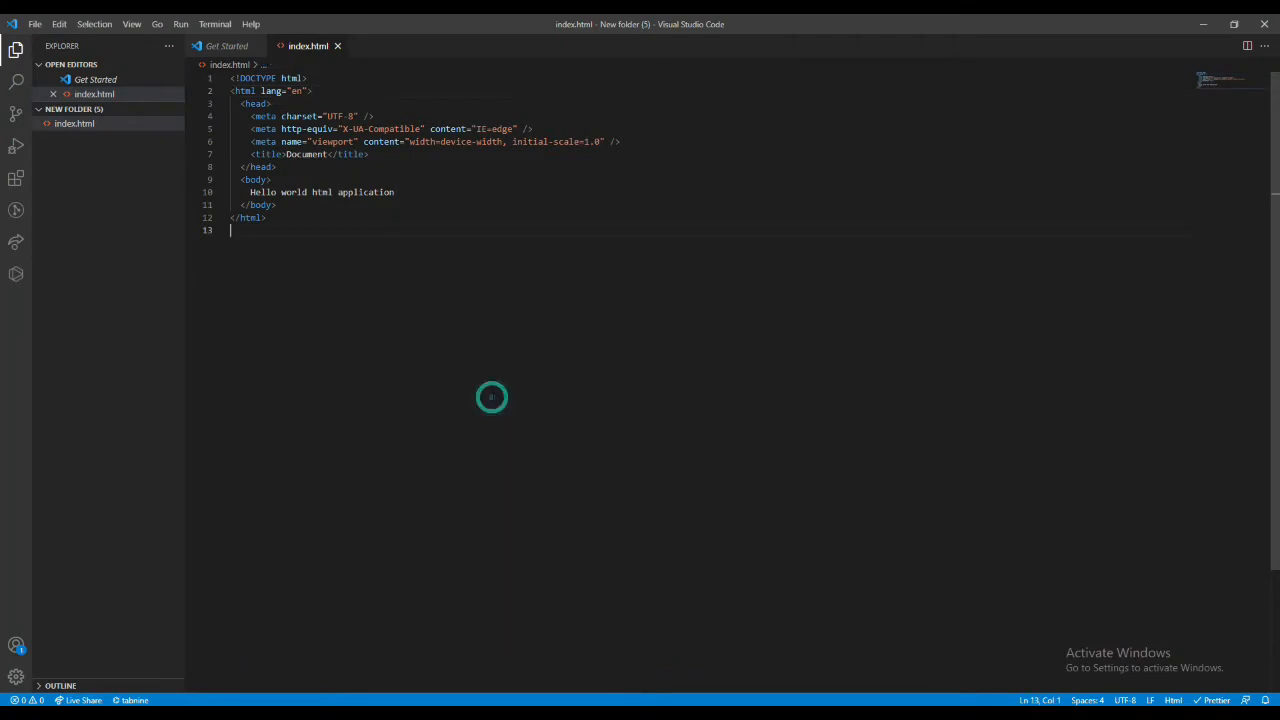
- Open the integrated terminal and initialize a Git repository in the project folder with git init
key(ctrl+grave)
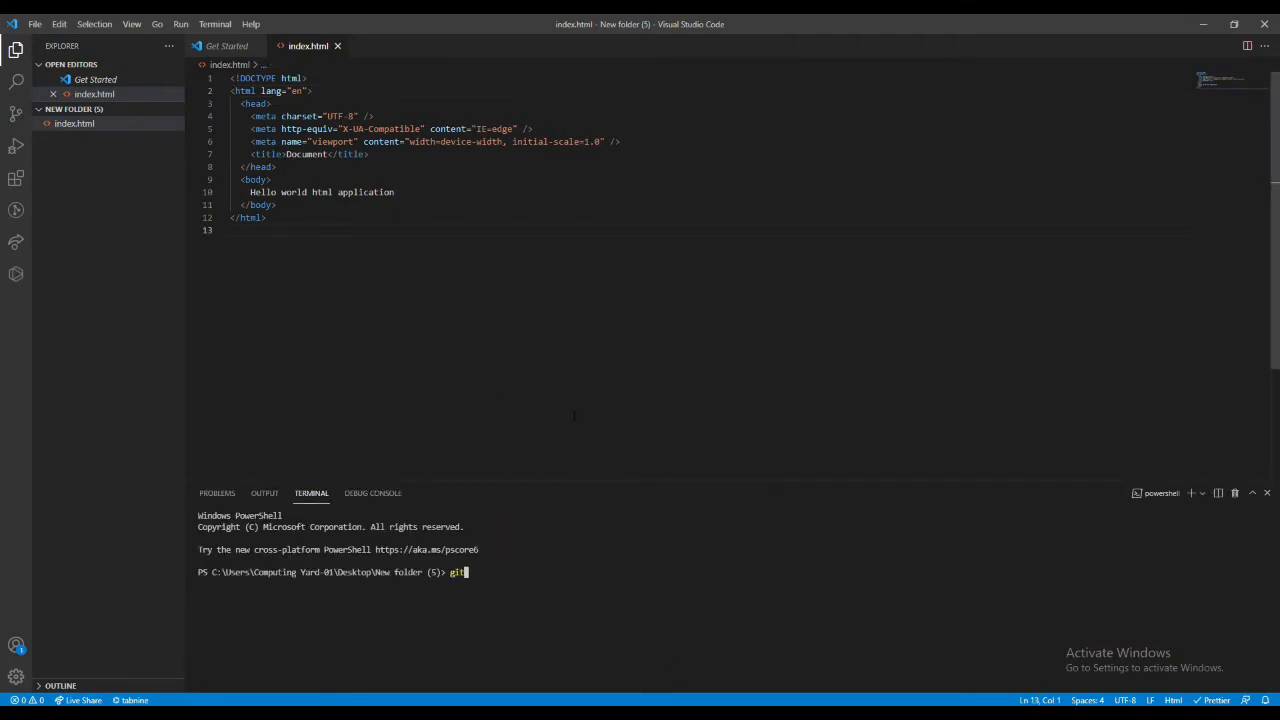
text(git init)
key(Return)
- Check the project's Git user.name setting and set it to the GitHub account's username
text(git c)
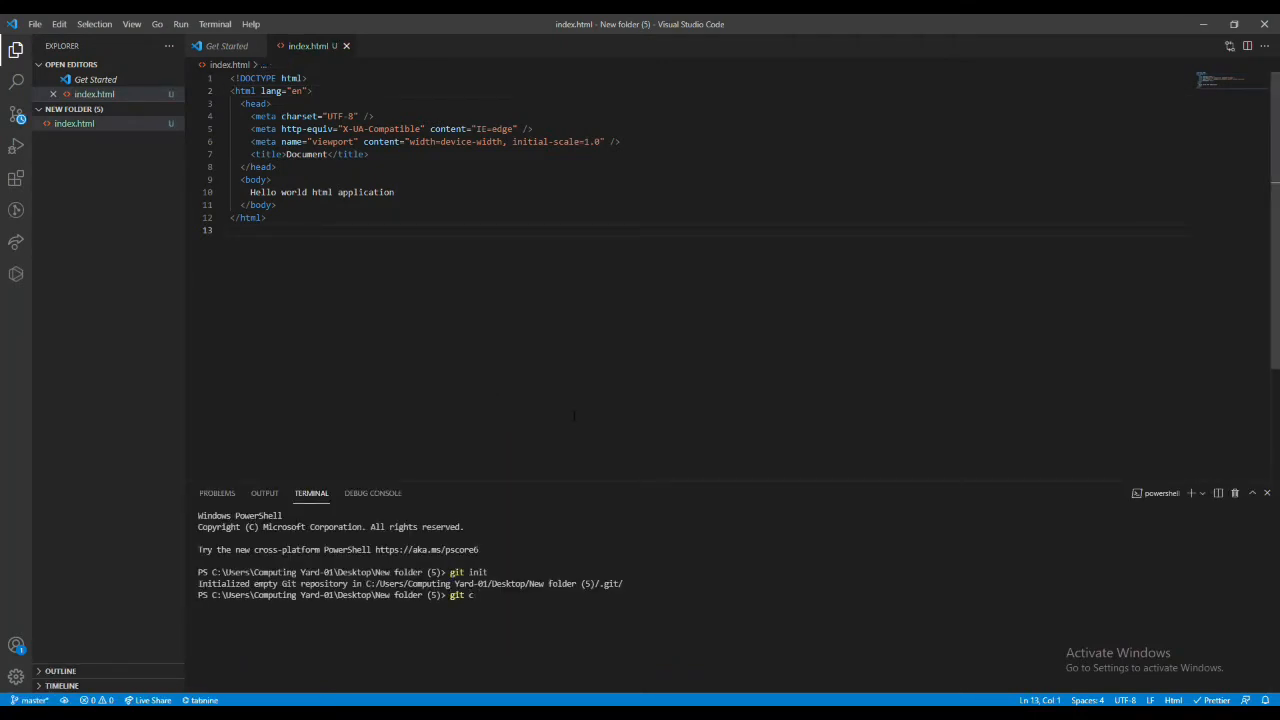
text(onfig user.name)
key(Return)
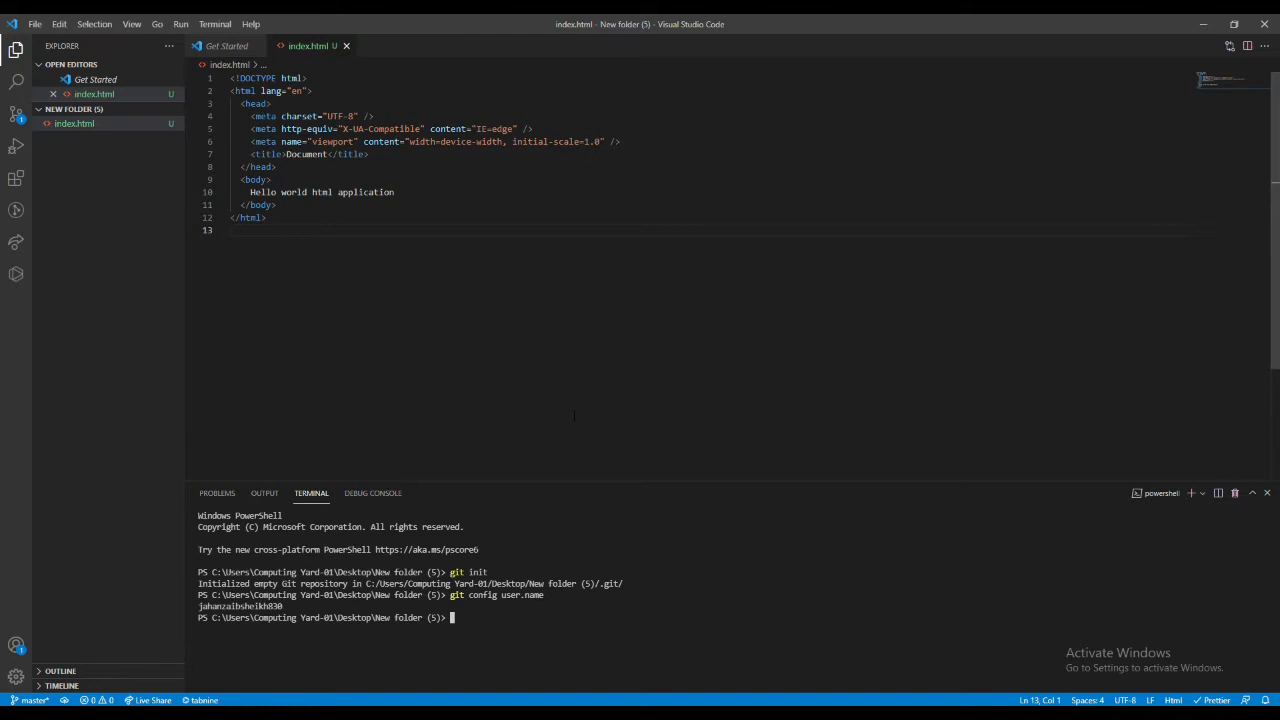
key(Up)
key(Return)
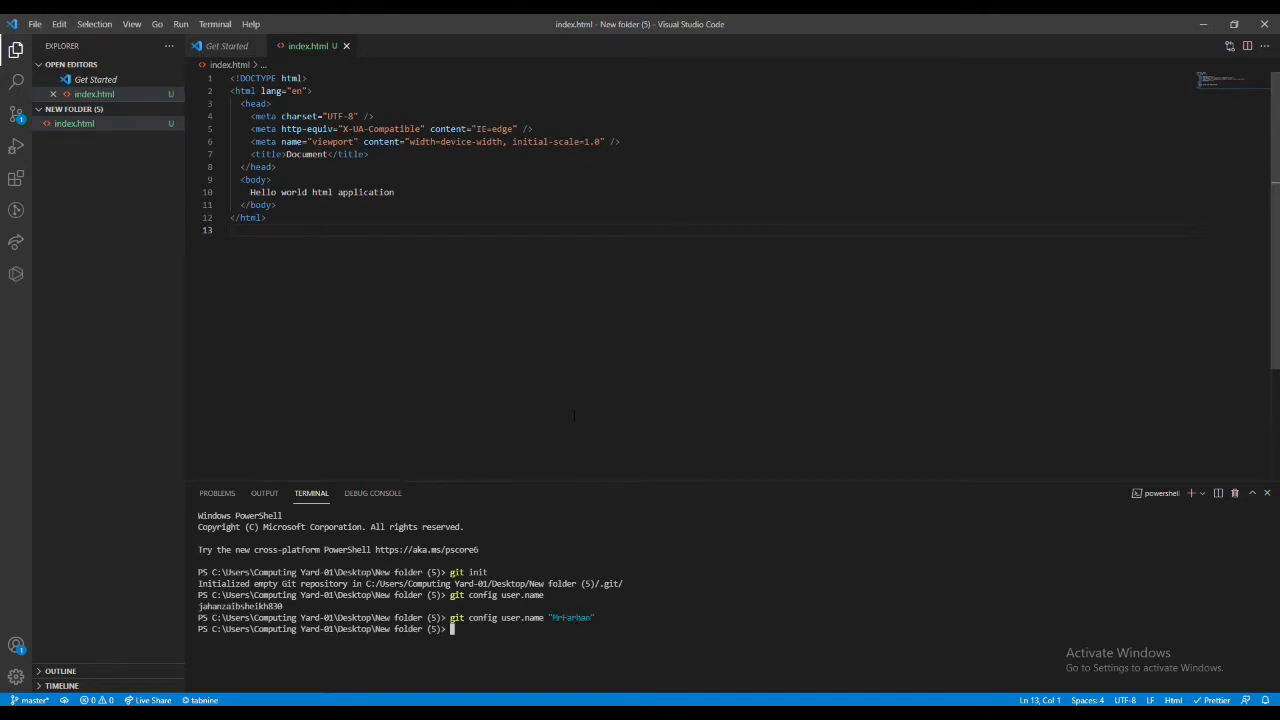
- Set Git's user.email to the GitHub account's e-mail address with git config
key(Up)
key(Left)
key(Left)
key(Left)
key(Left)
key(Left)
key(Left)
key(Left)
key(Left)
key(Left)
key(Left)
key(Left)
key(BackSpace)
key(BackSpace)
key(BackSpace)
key(BackSpace)
text(email)
key(Delete)
key(Delete)
key(Delete)
key(Delete)
key(Delete)
key(Delete)
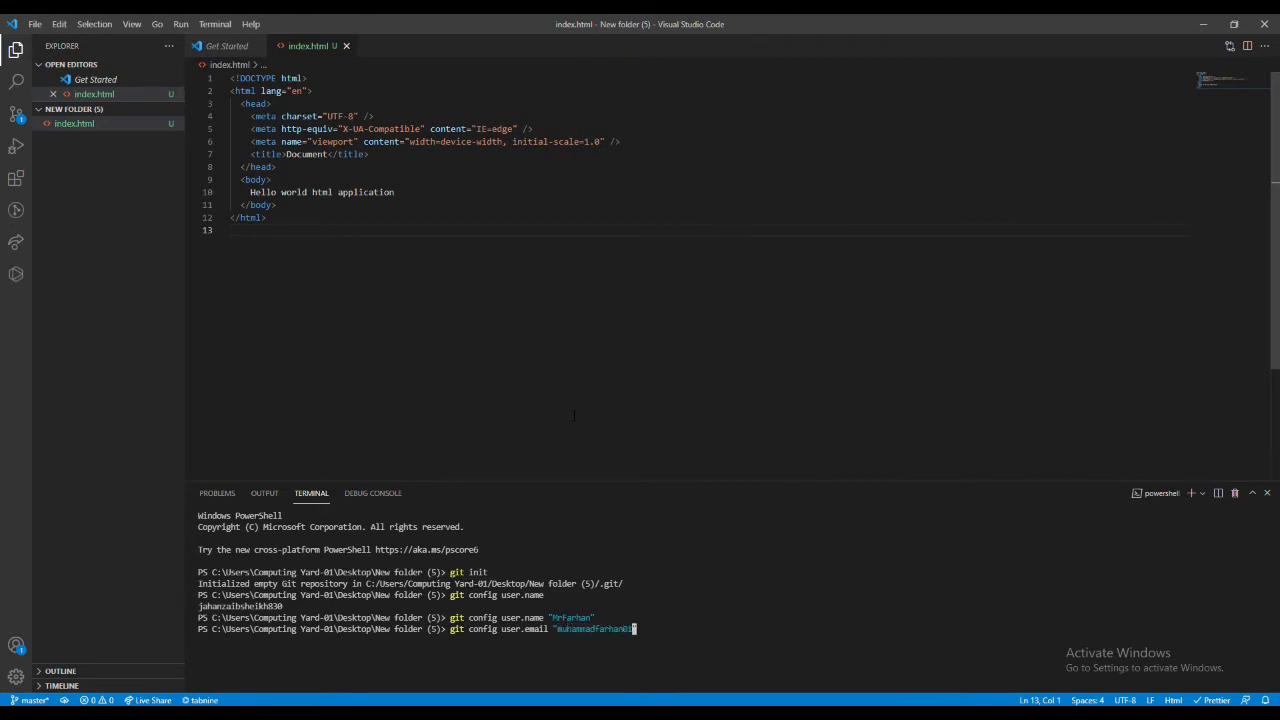
key(Return)
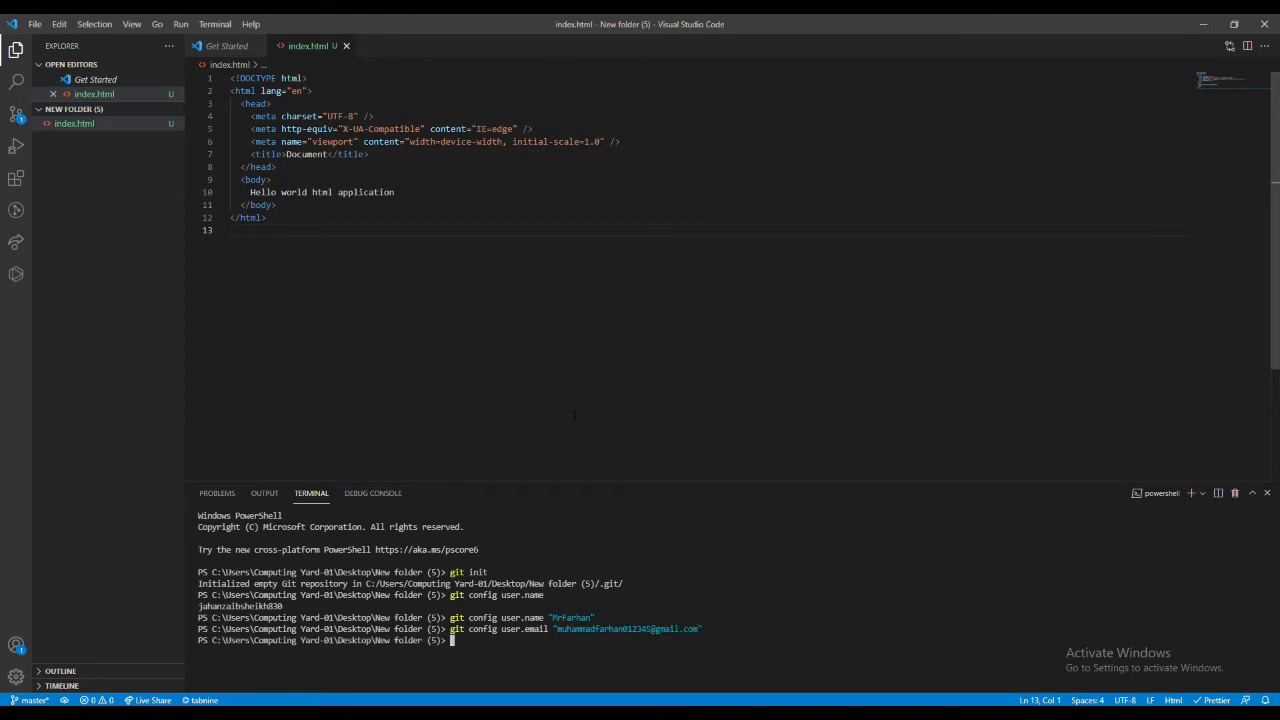
- Add the static-site-deployment repository as remote origin using the copied command and check the status with git status
key(ctrl+v)
key(Return)
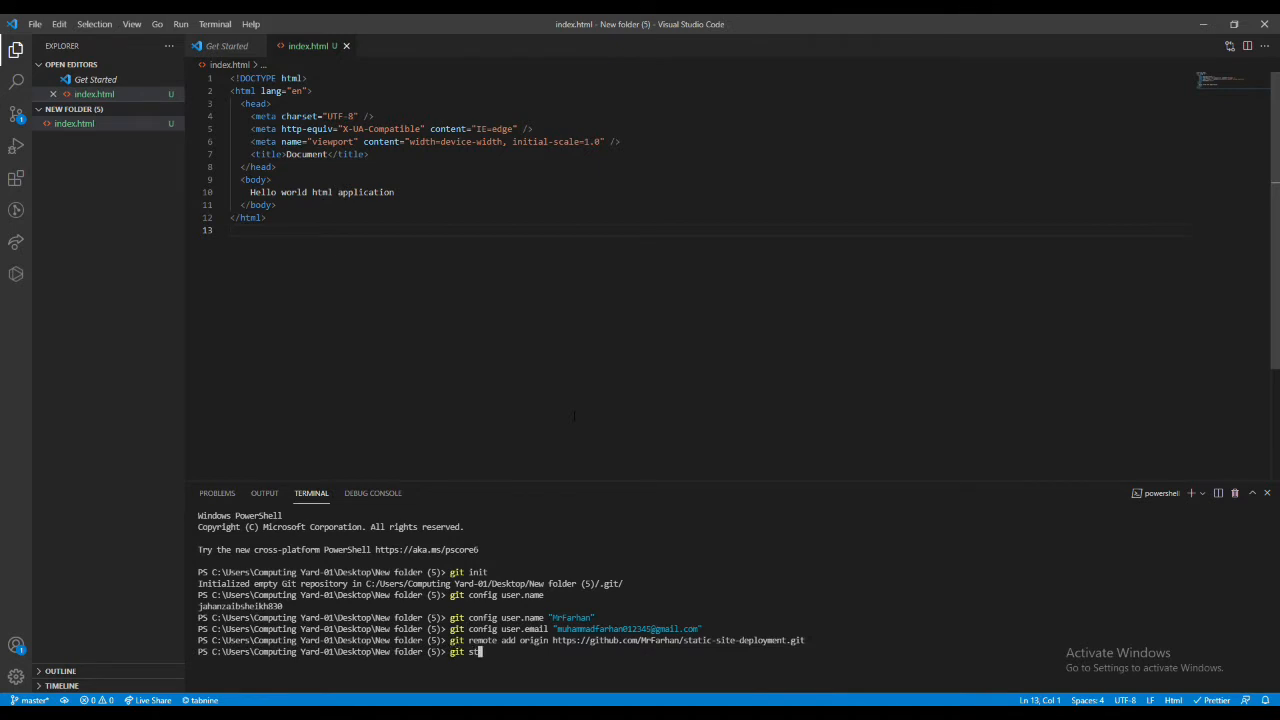
text(git status)
key(Return)
- Stage all project files with git add
text(git a)
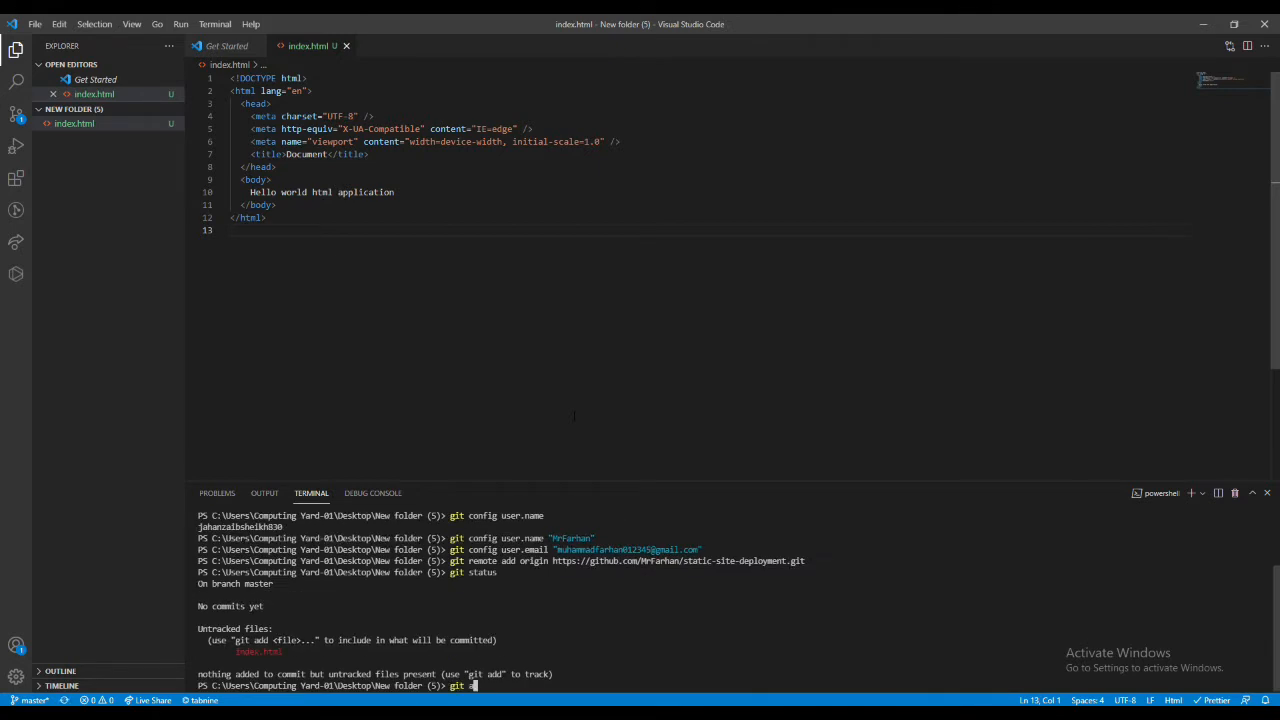
text(dd .)
key(Return)
- Commit the staged files with the message "initialized project"
text(git commit -m "in)
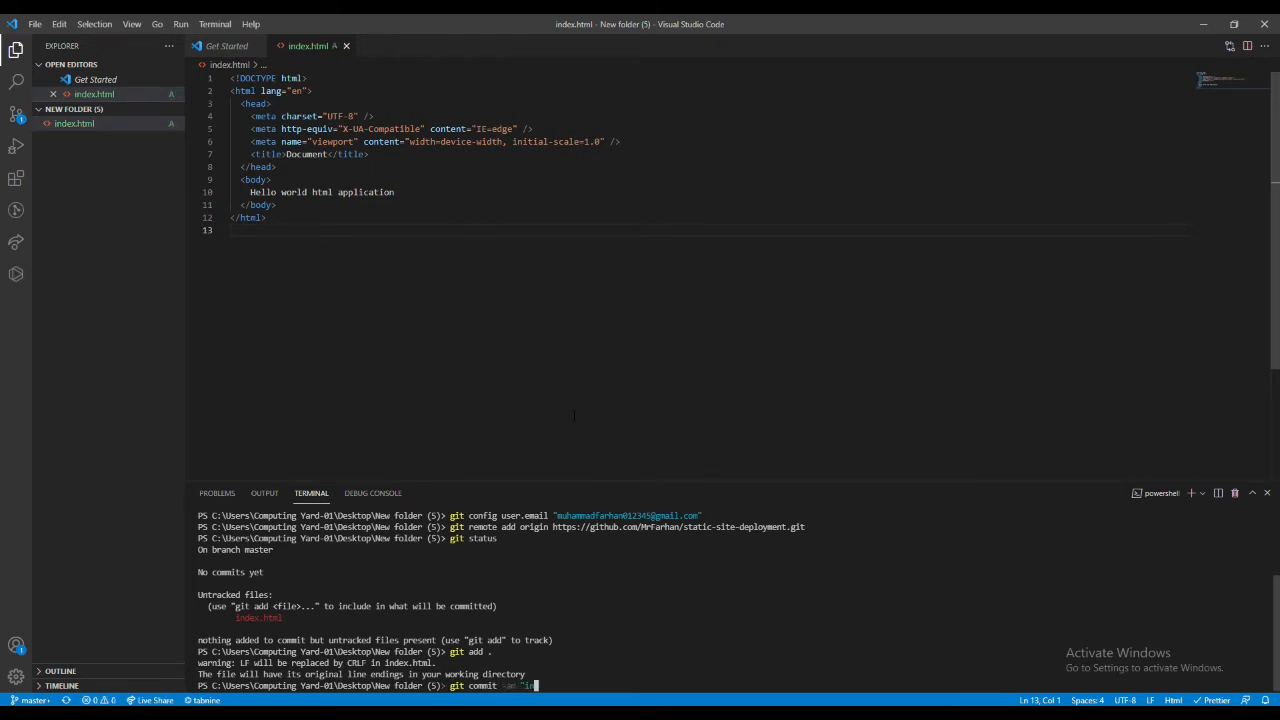
text(itialized project")
key(Return)
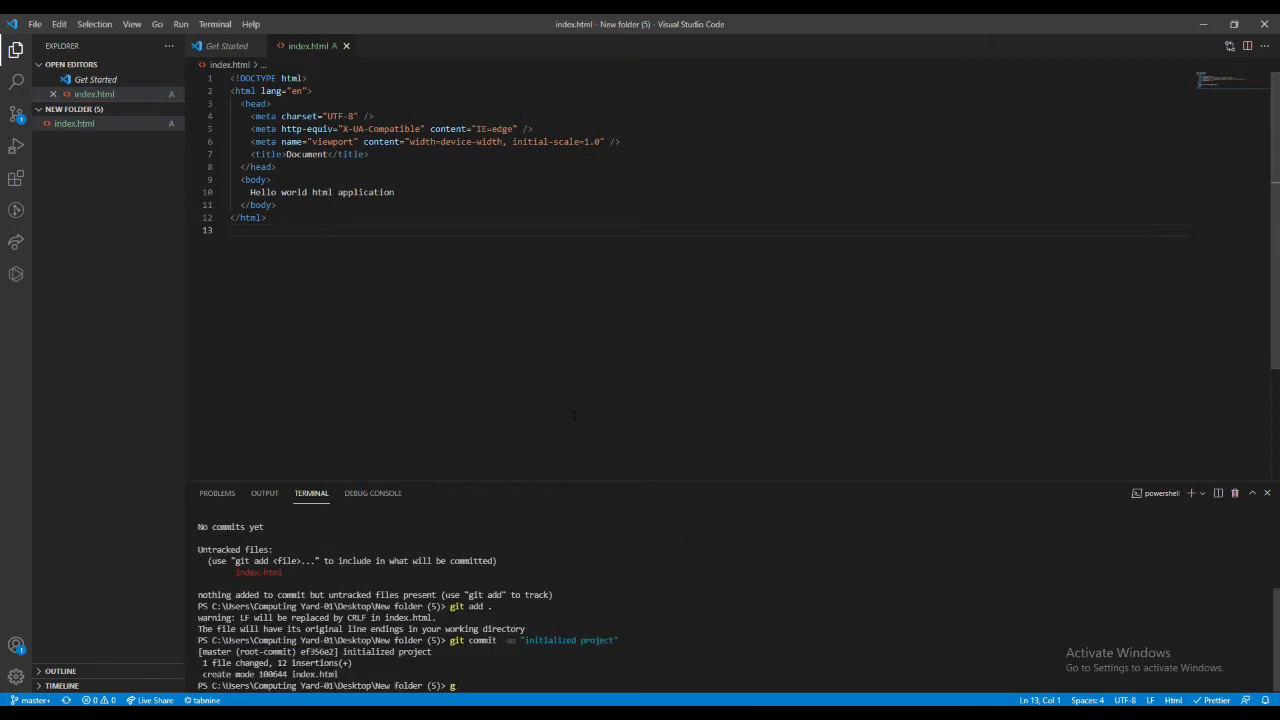
- Push the master branch to origin with upstream tracking, then switch to Chrome and reload the static-site-deployment repository page
text(git push )
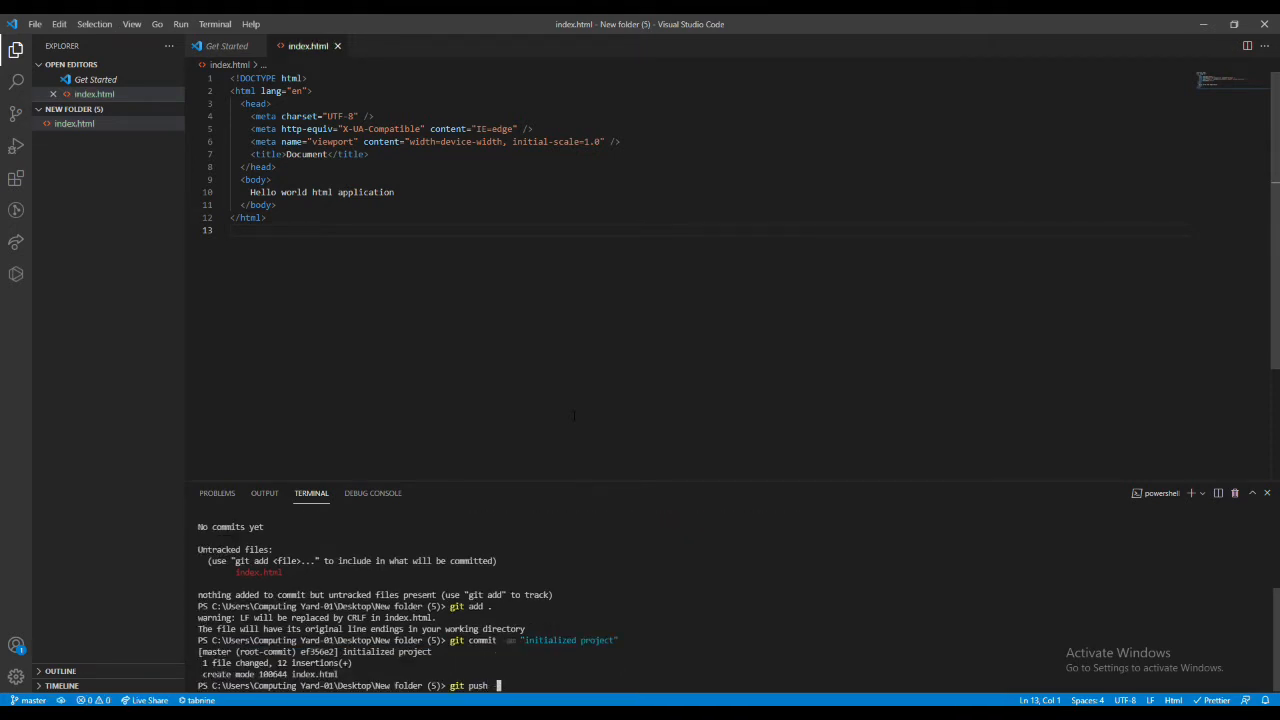
text(ou origin master)
key(Return)
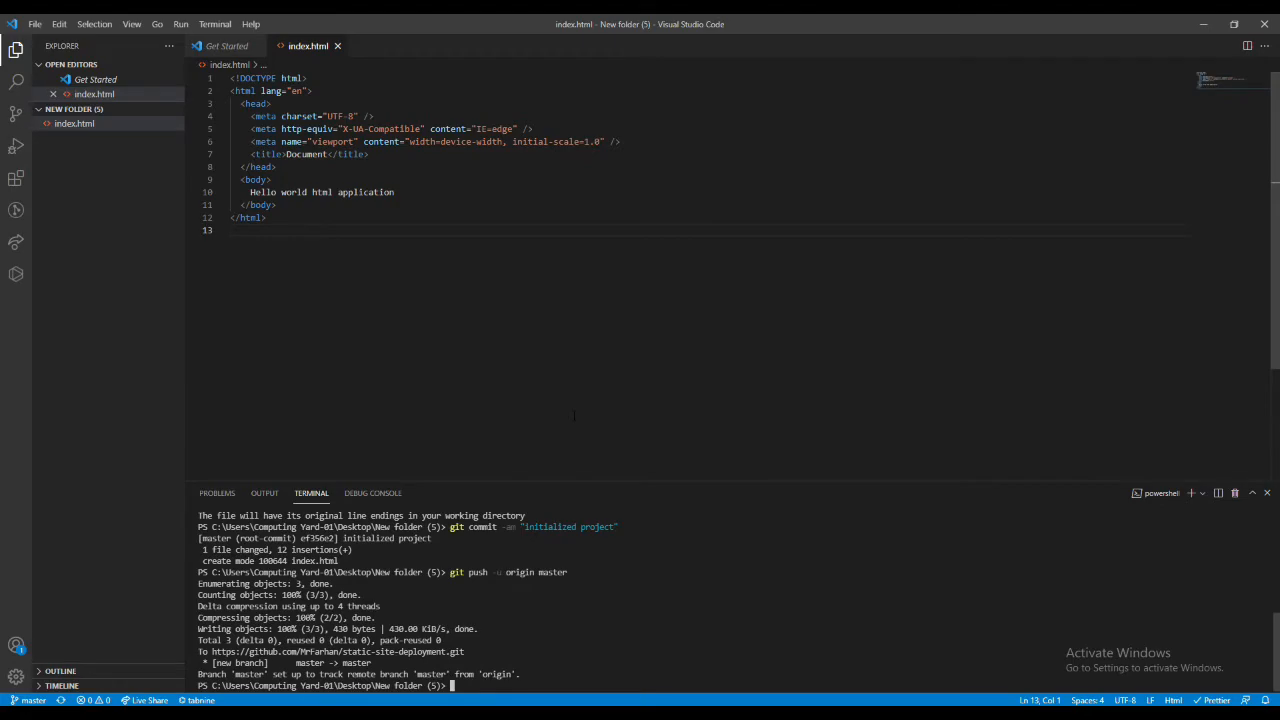
key(alt+Tab)
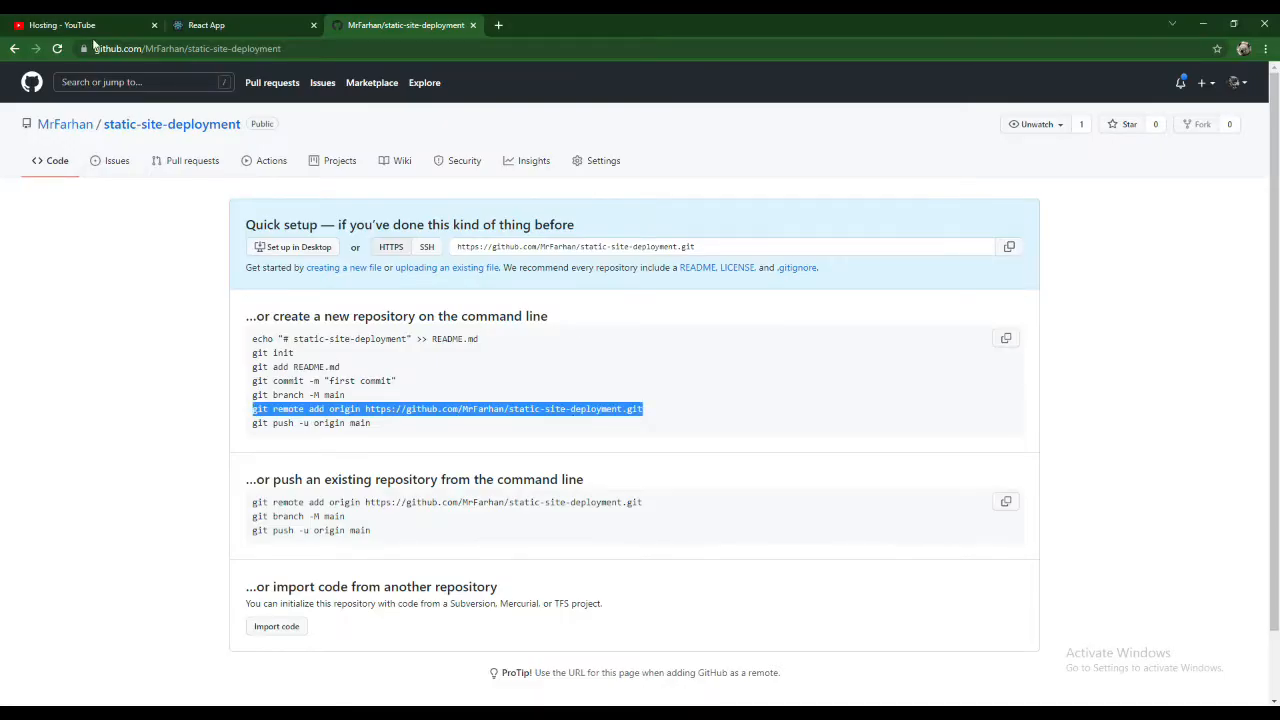
click(58, 48)
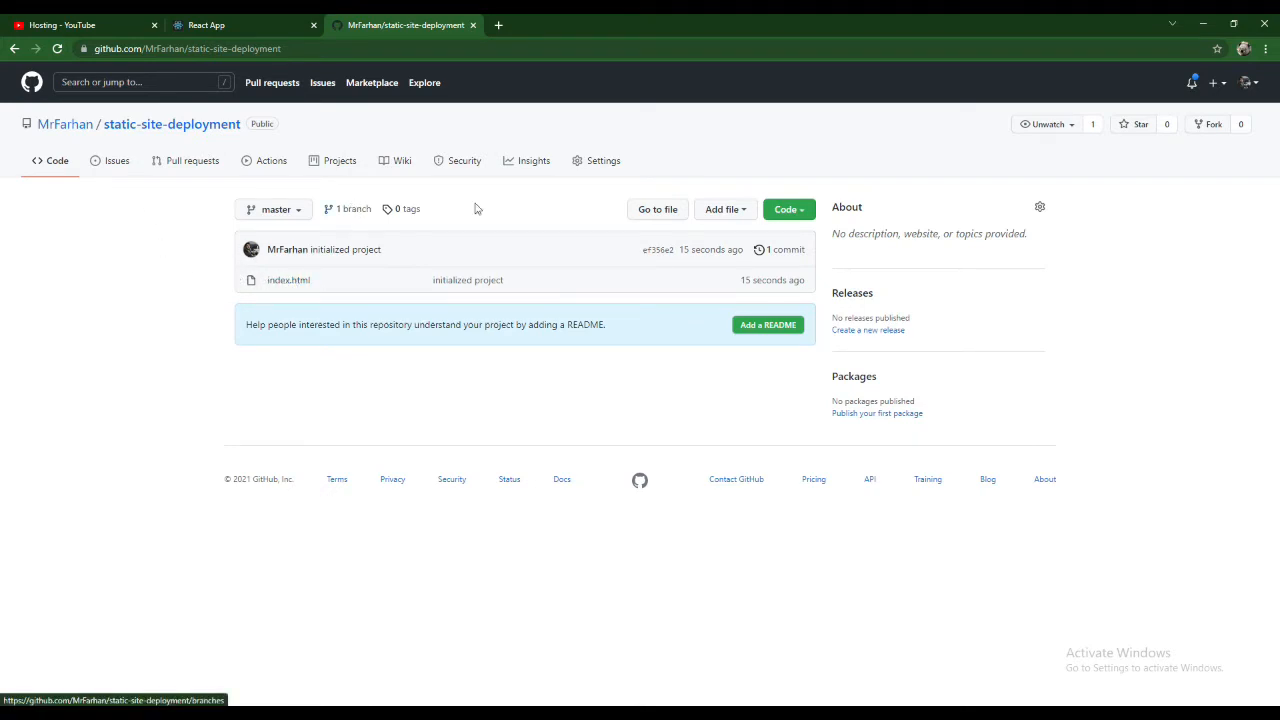
- Enable GitHub Pages for the repository with the master branch and / (root) folder as source, and save
click(604, 163)
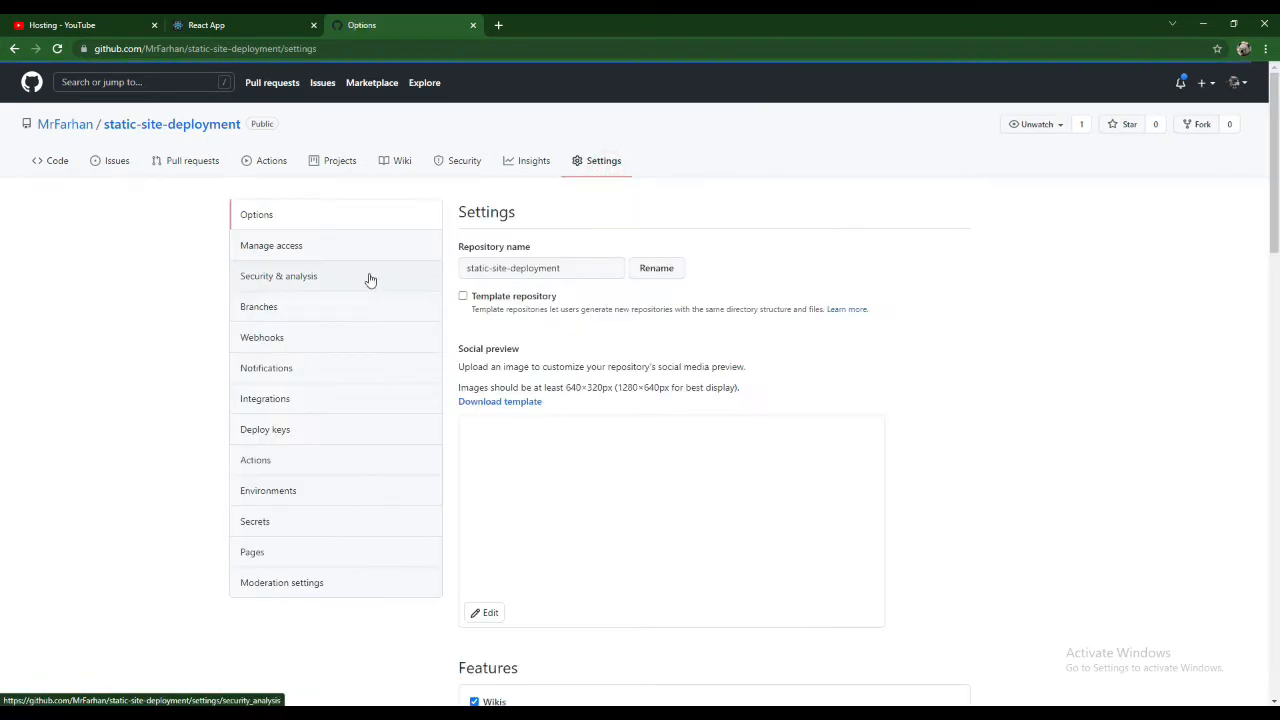
click(313, 561)
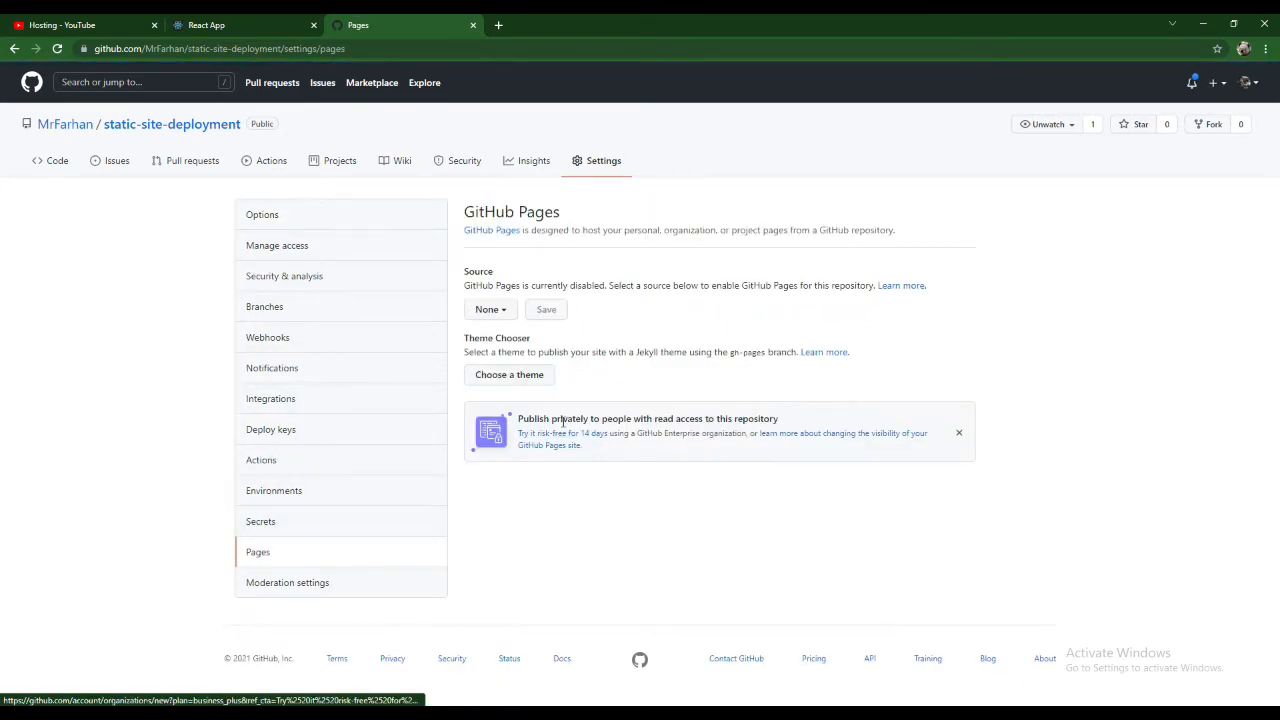
click(490, 310)
click(505, 391)
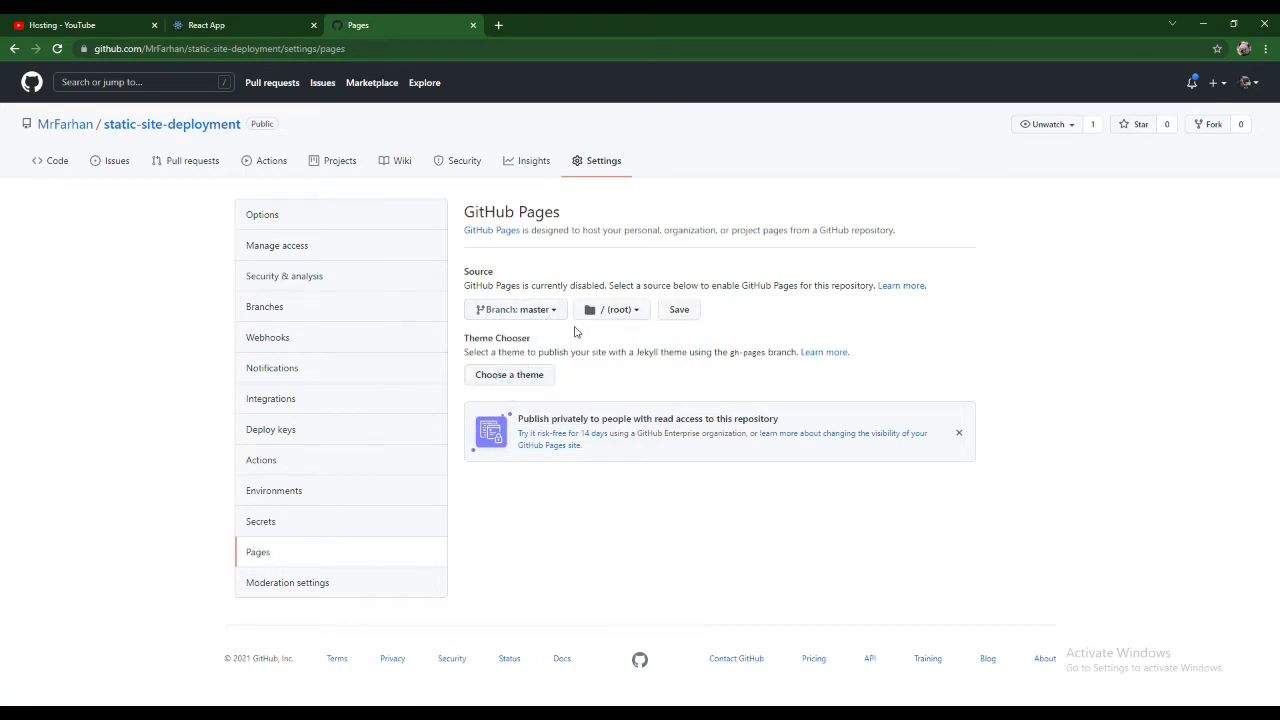
click(676, 314)
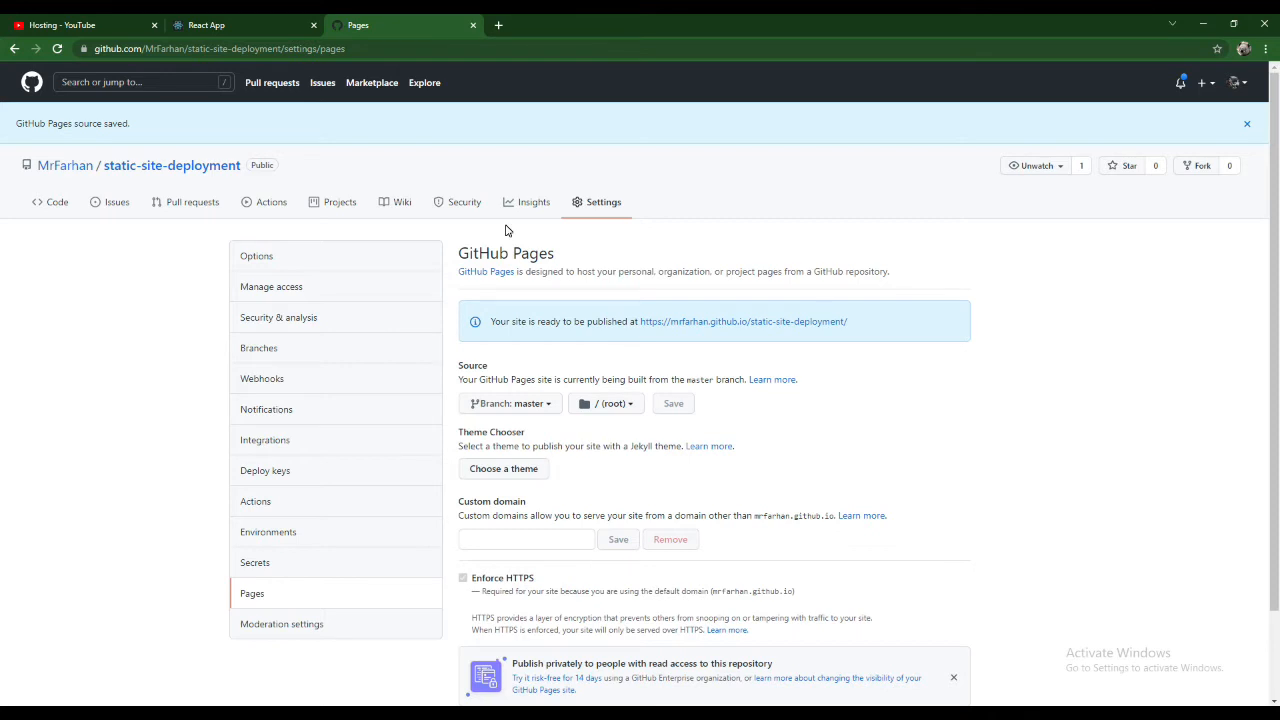
- Reload the GitHub Pages settings, open the published site to check its text and address, and close it
click(57, 49)
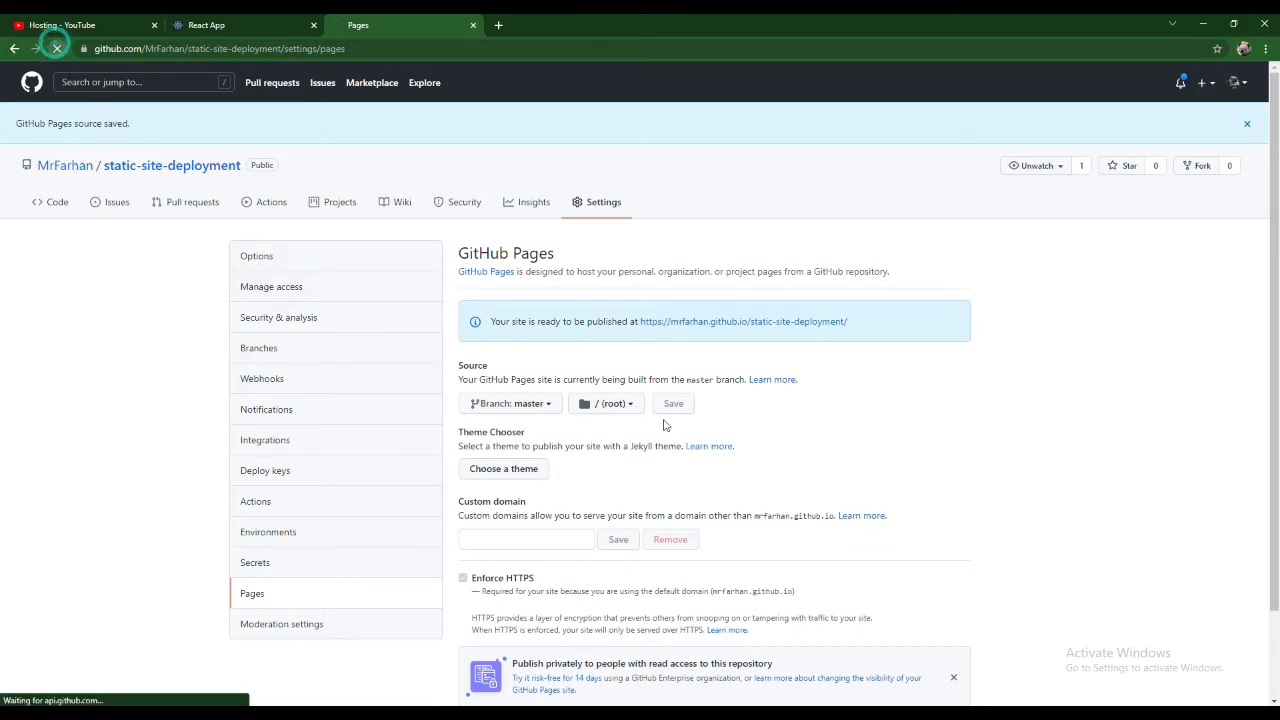
drag(537, 321, 603, 322)
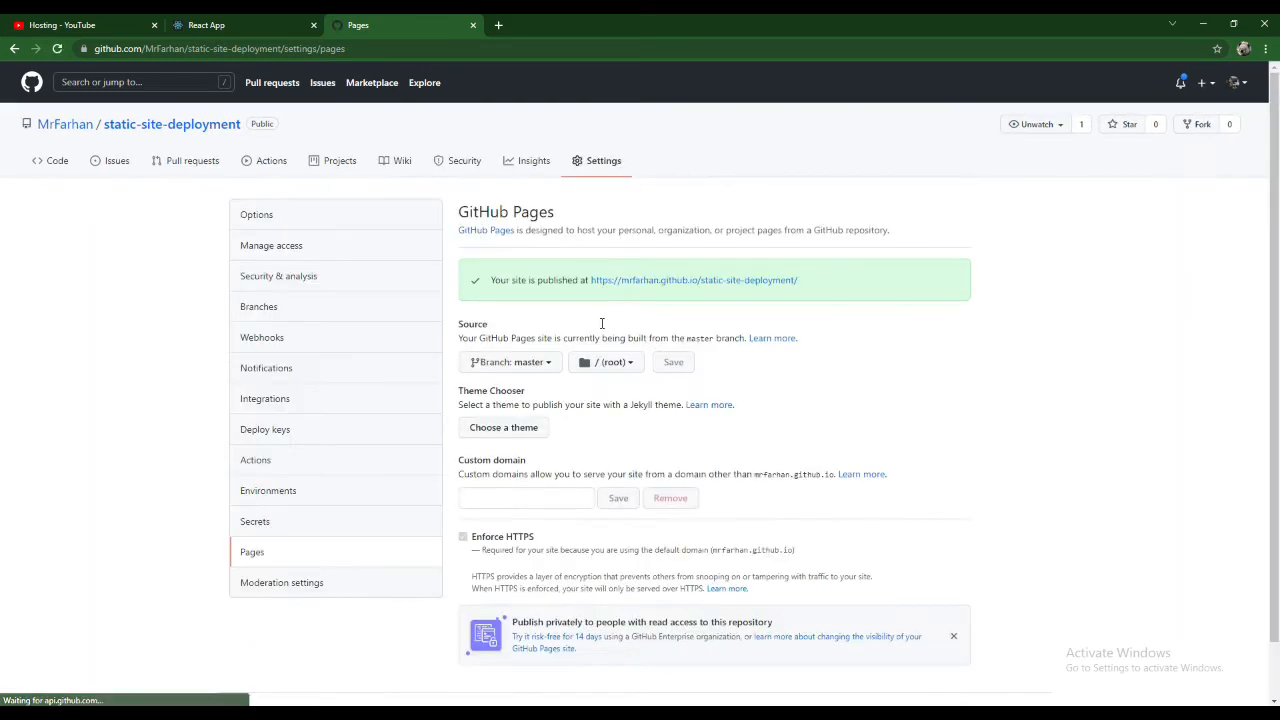
ctrl+click(655, 280)
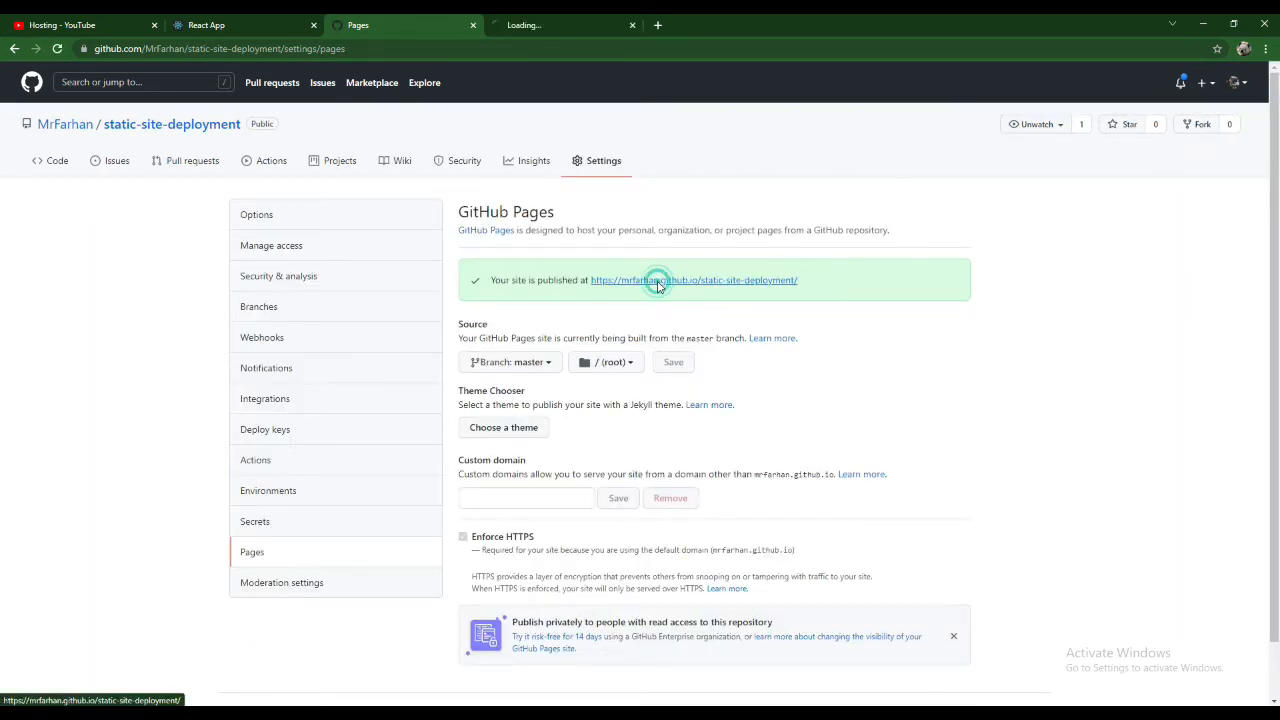
click(508, 25)
triple_click(24, 72)
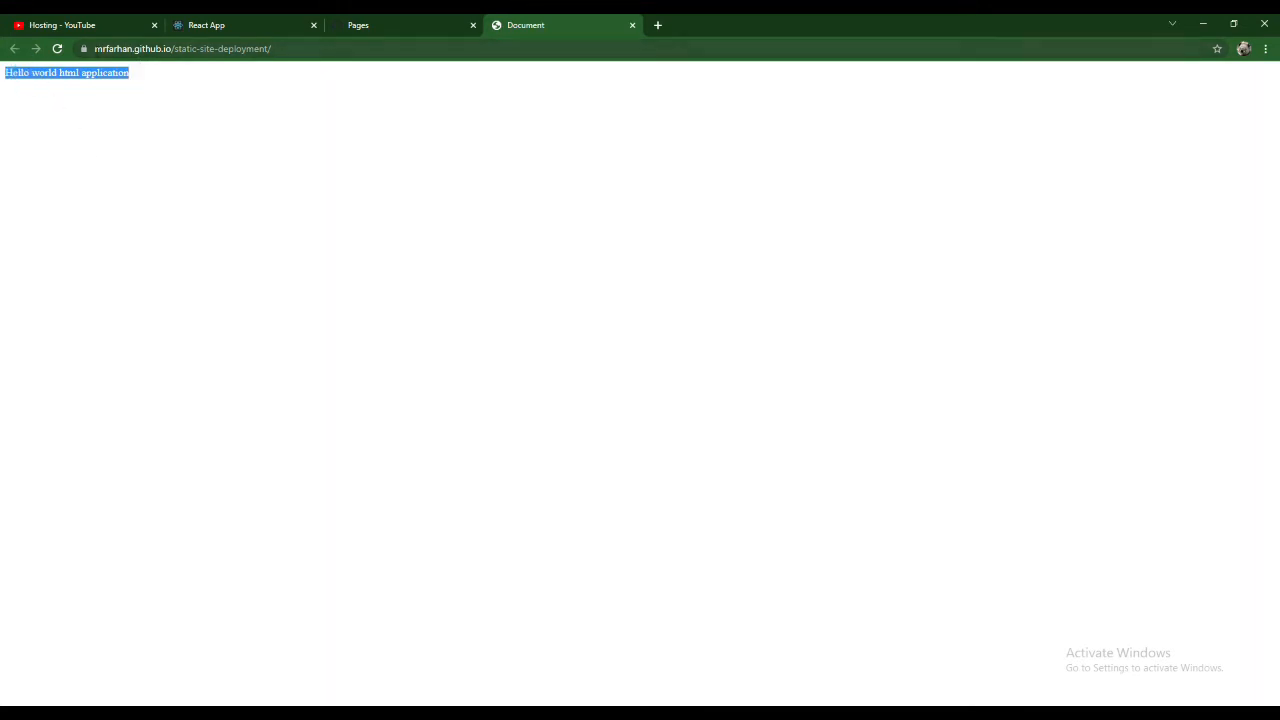
drag(95, 48, 351, 55)
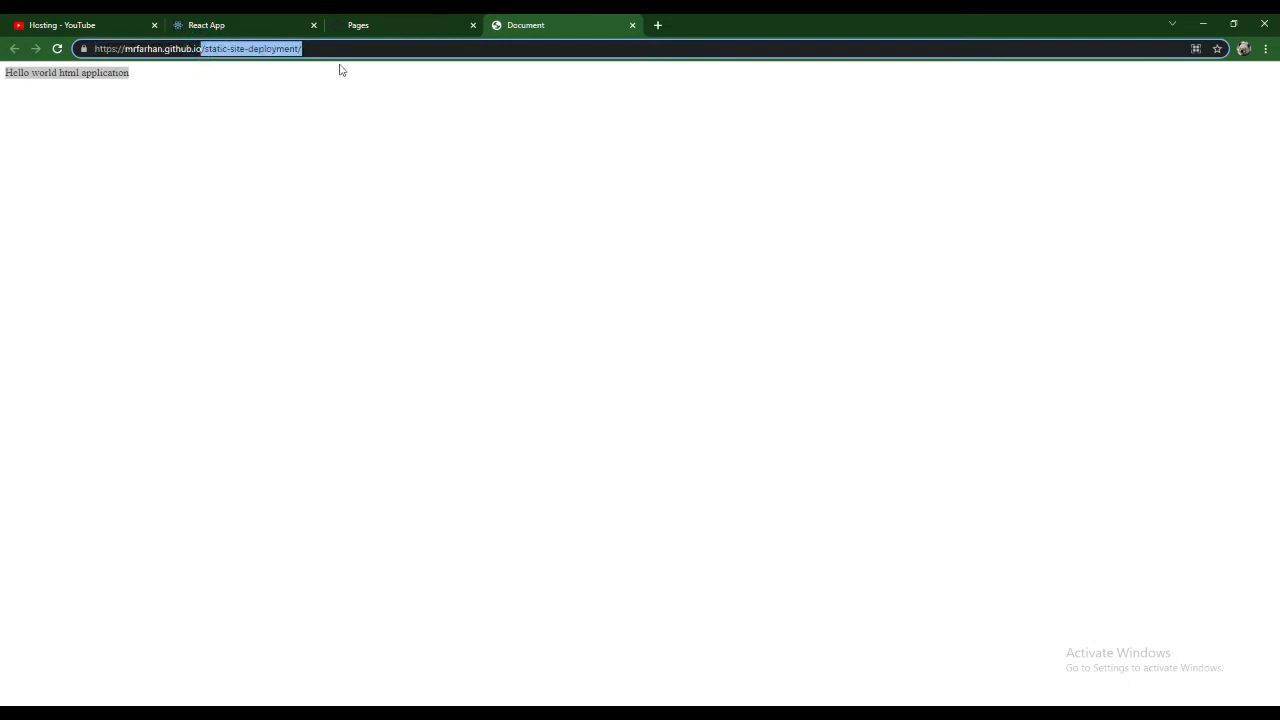
click(360, 104)
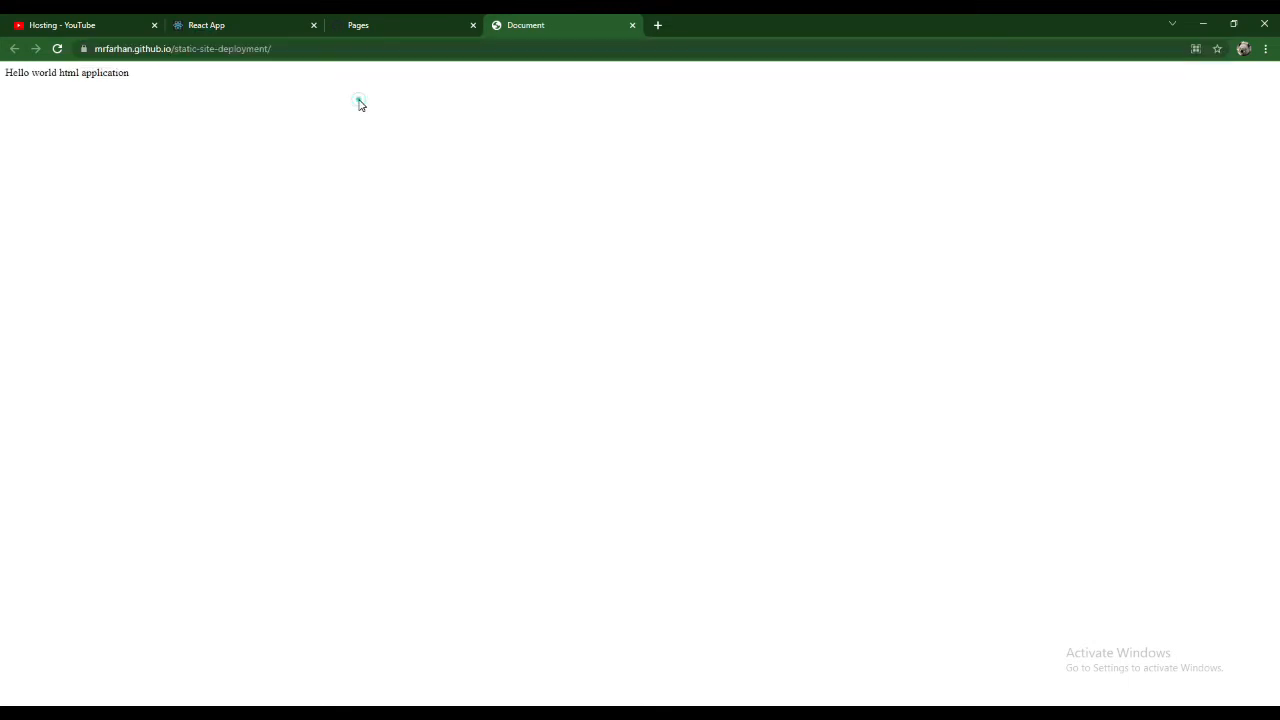
key(ctrl+w)
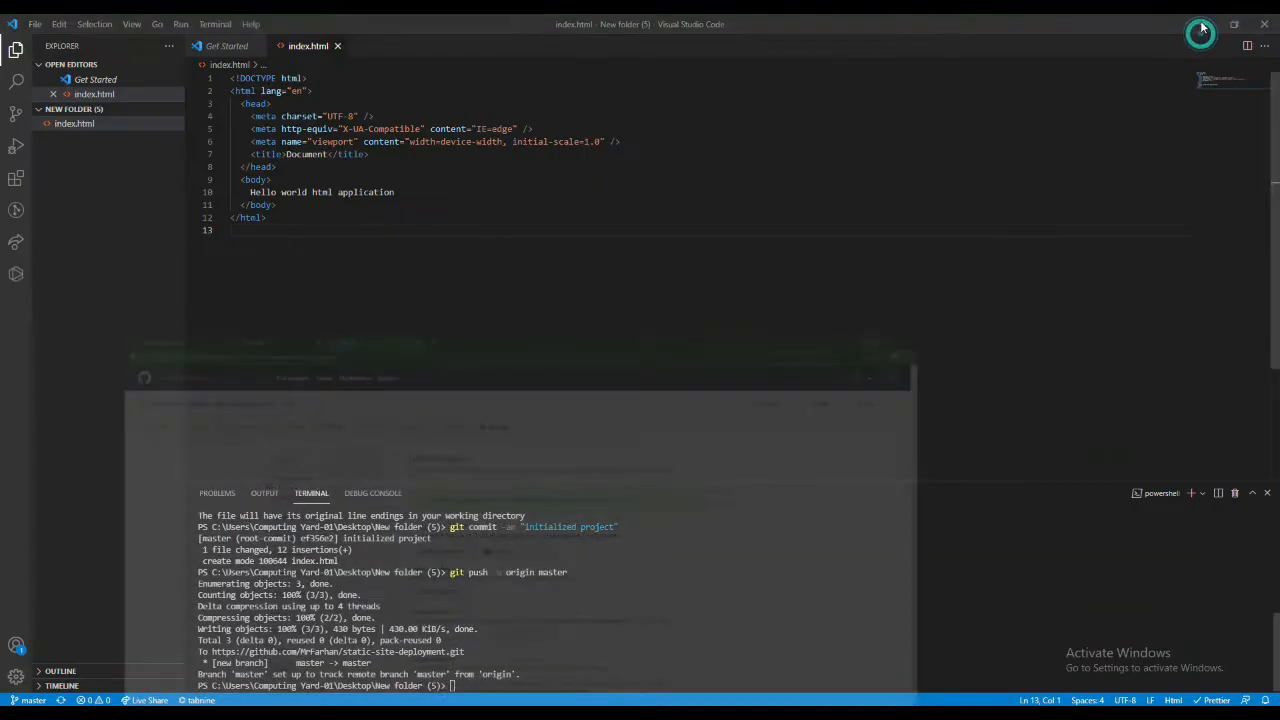
- Open the hosting project inside the desktop's New folder (3) in Visual Studio Code
click(1203, 22)
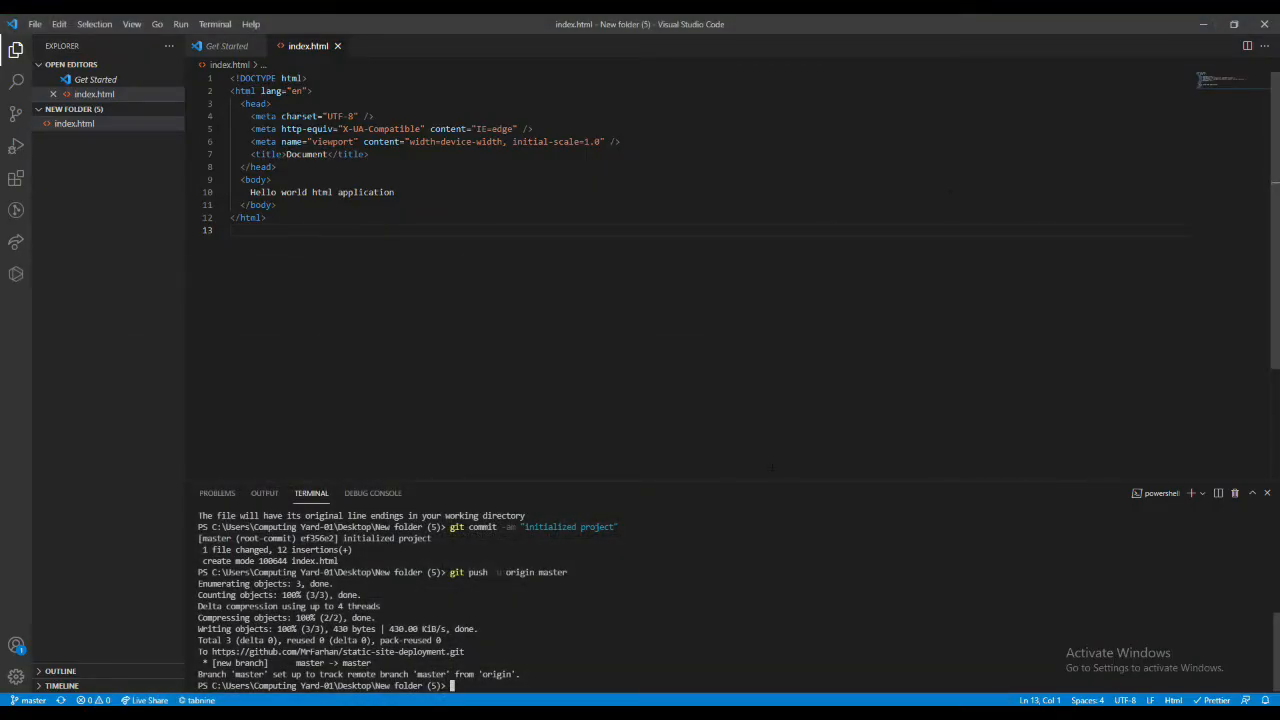
click(1203, 24)
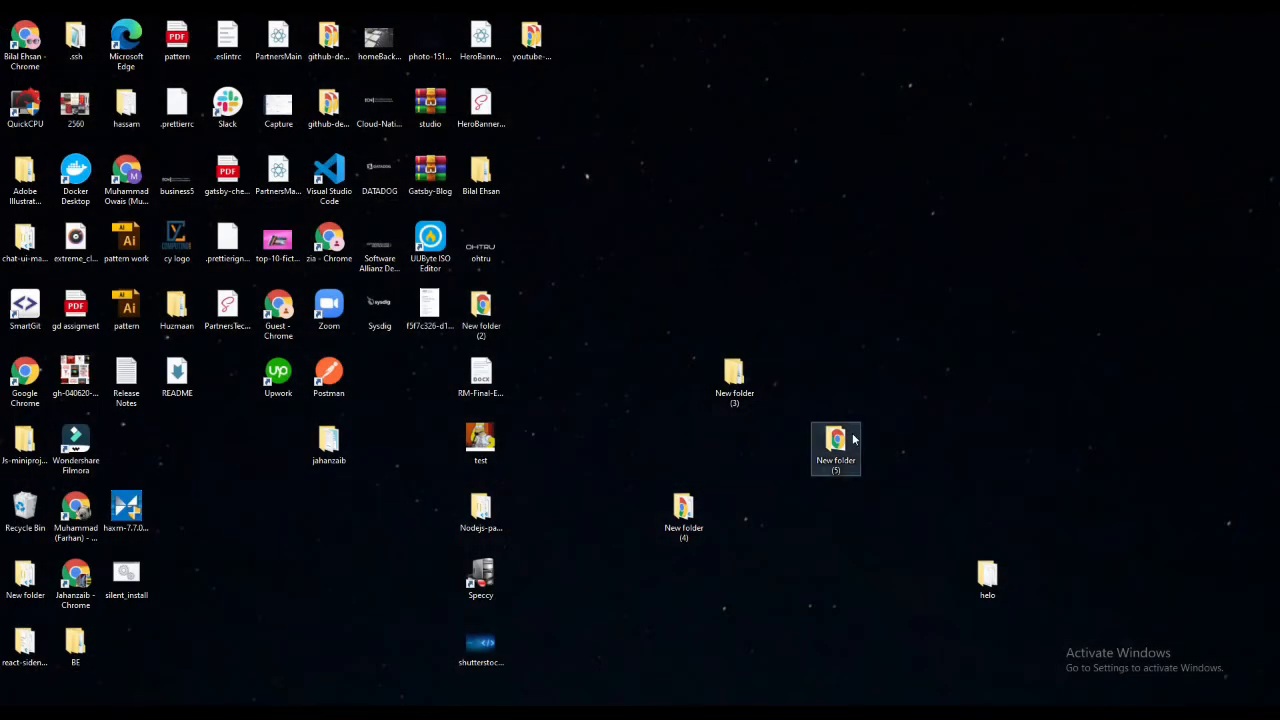
double_click(734, 378)
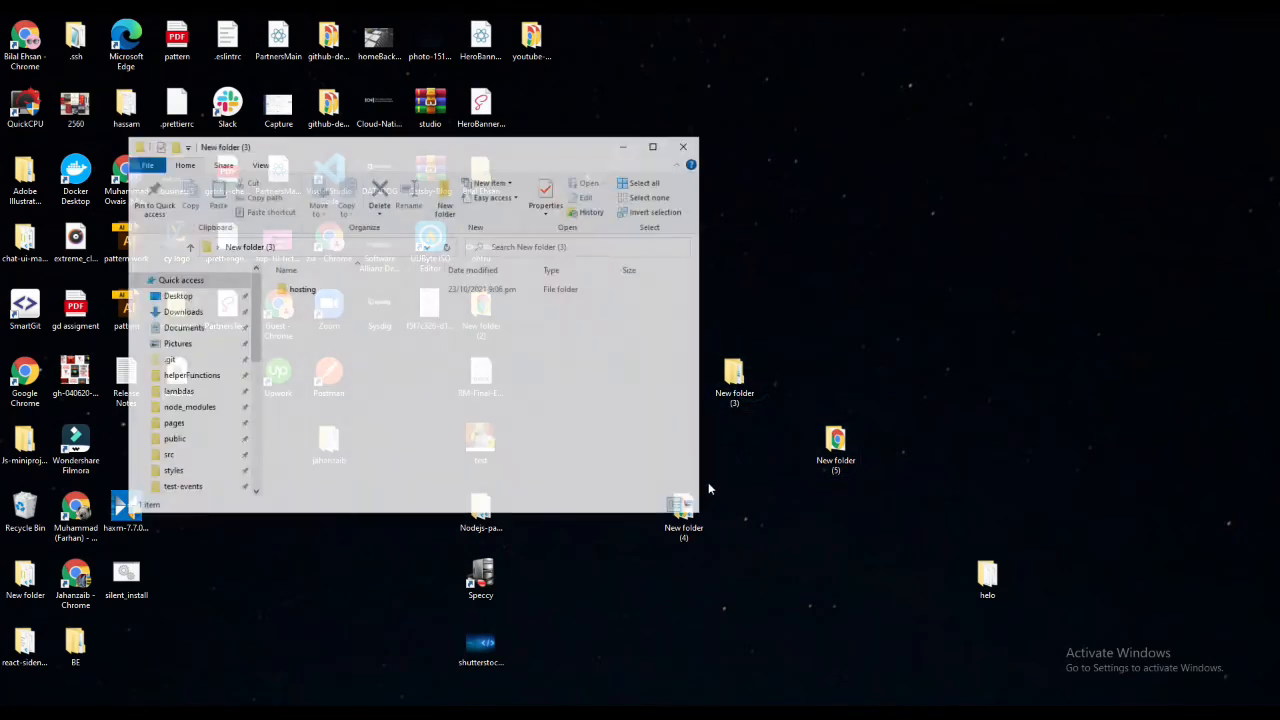
double_click(403, 295)
right_click(470, 450)
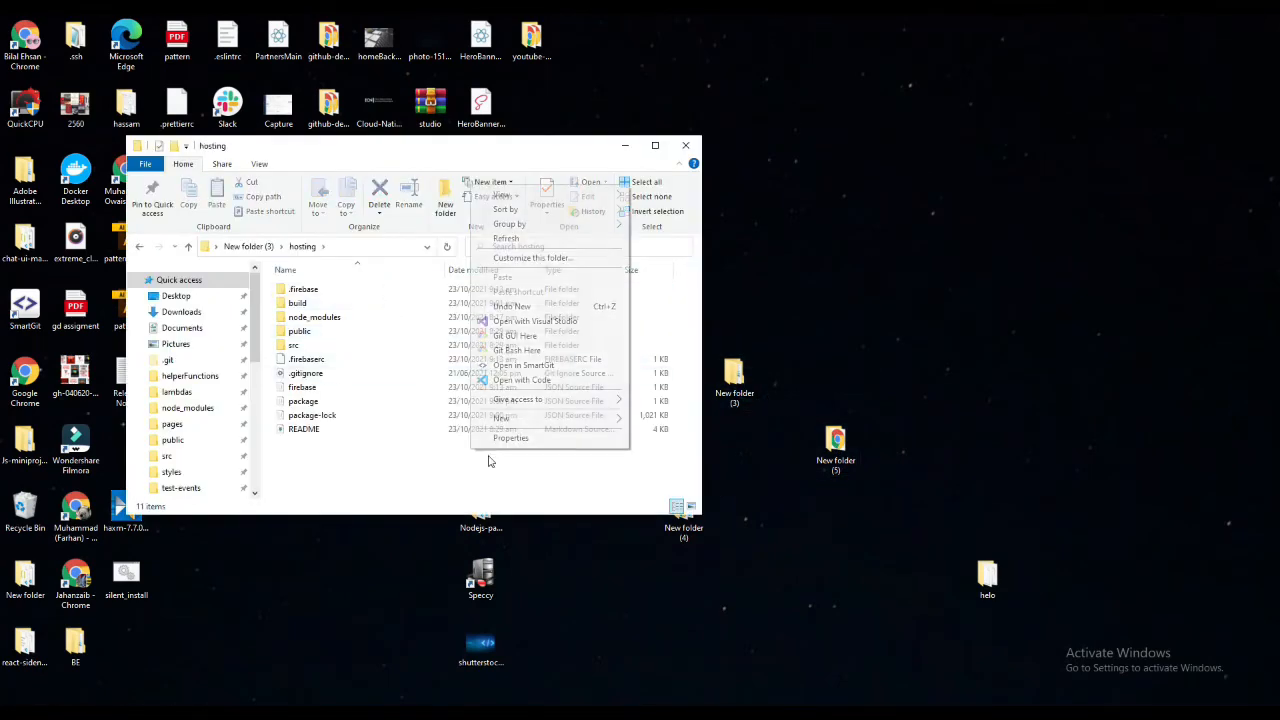
click(520, 380)
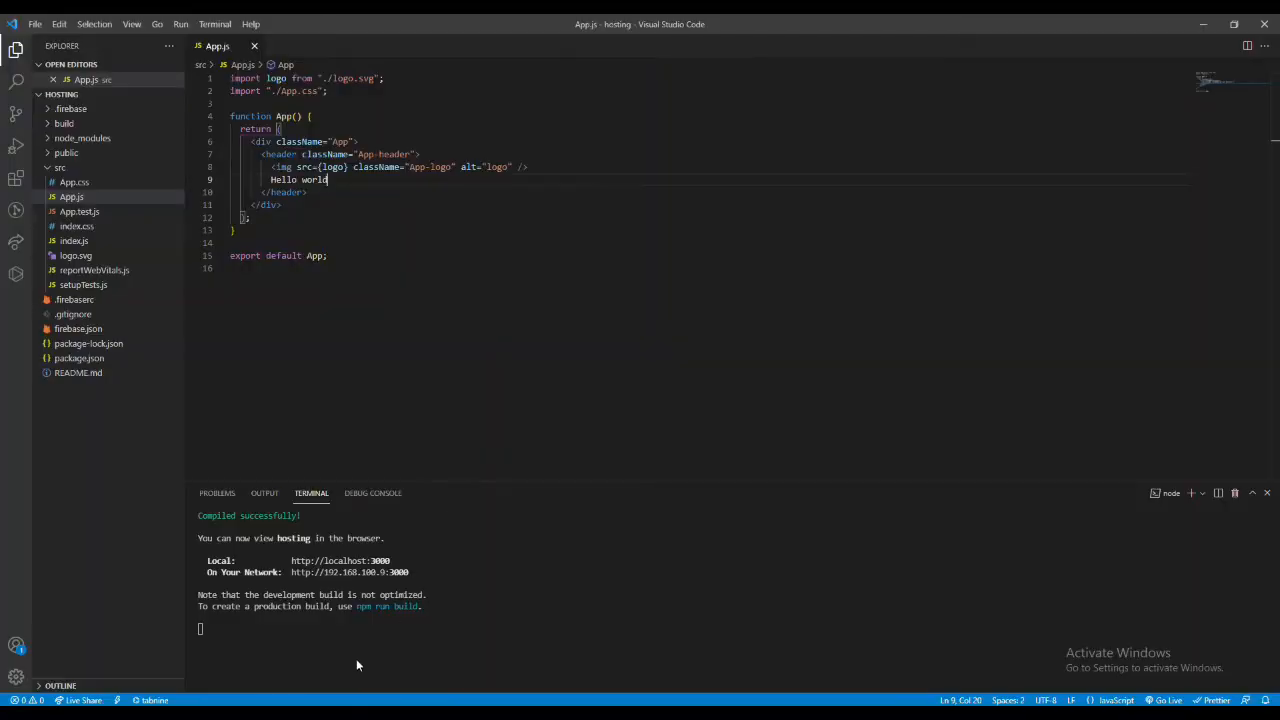
- Switch to Chrome and inspect the text of the React app running at localhost:3000
click(440, 294)
key(alt+Tab)
key(alt+Tab)
key(Tab)
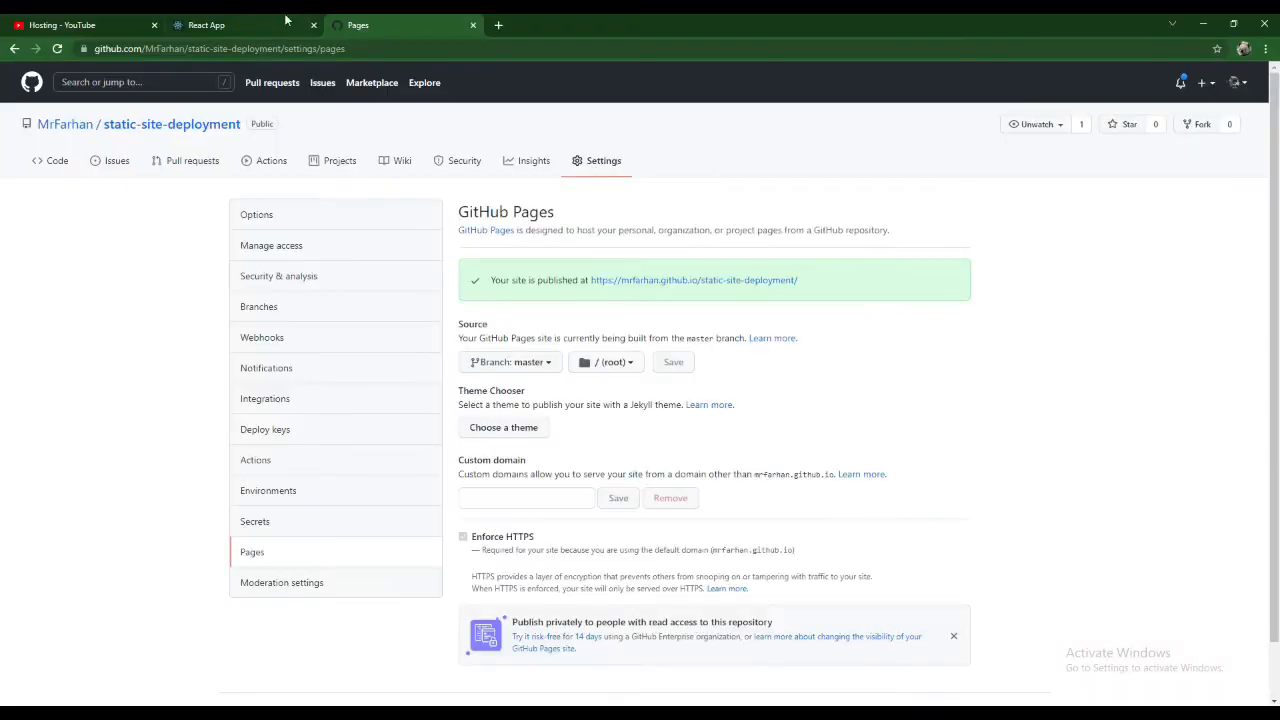
click(250, 27)
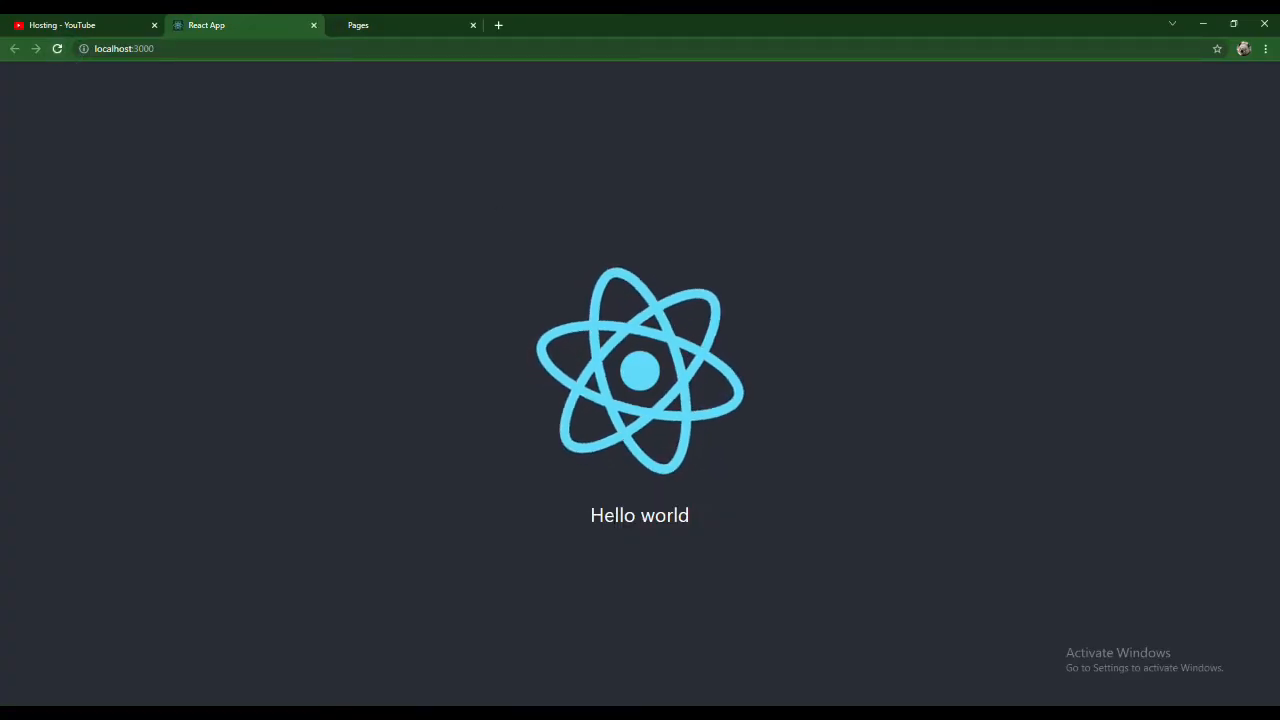
drag(588, 515, 691, 516)
- Back in Visual Studio Code, extend the header text in App.js to "Hello world react application" and save the file
key(alt+Tab)
key(alt+Tab)
key(Tab)
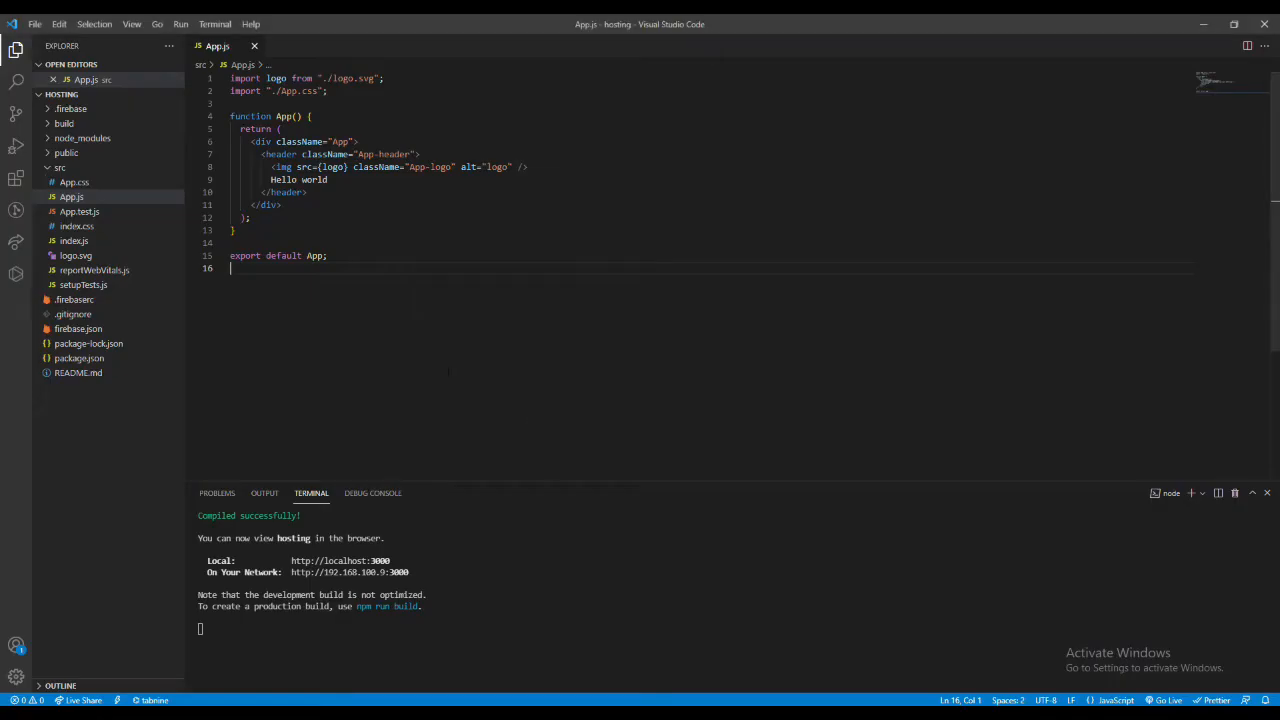
click(334, 179)
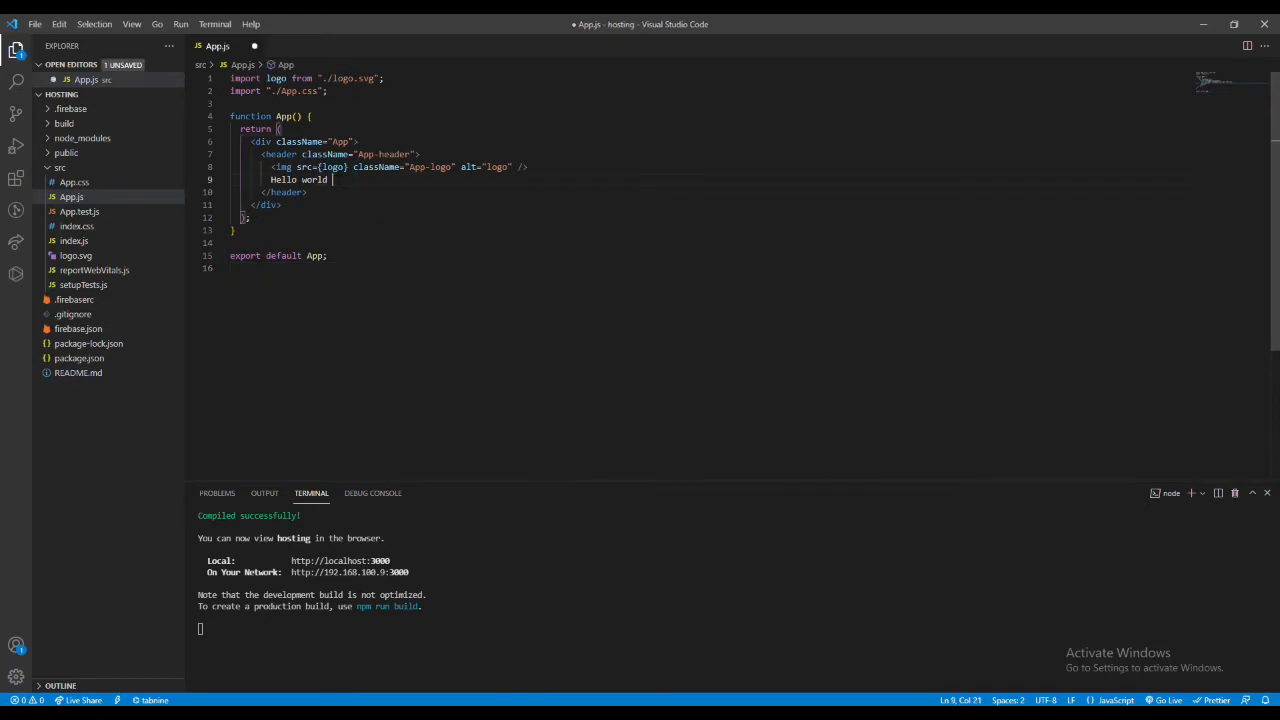
text(react application)
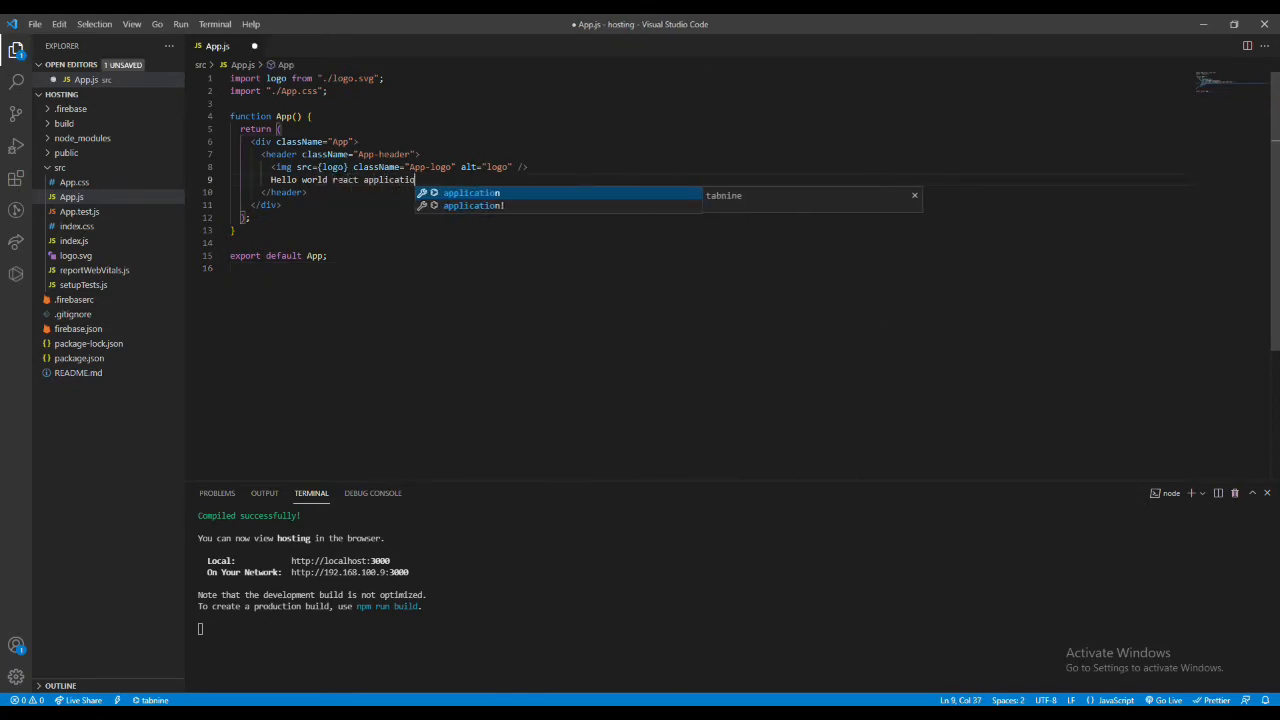
key(ctrl+s)
- Check the edited header text in the React app in Chrome and minimize the hosting folder window
key(alt+Tab)
key(Tab)
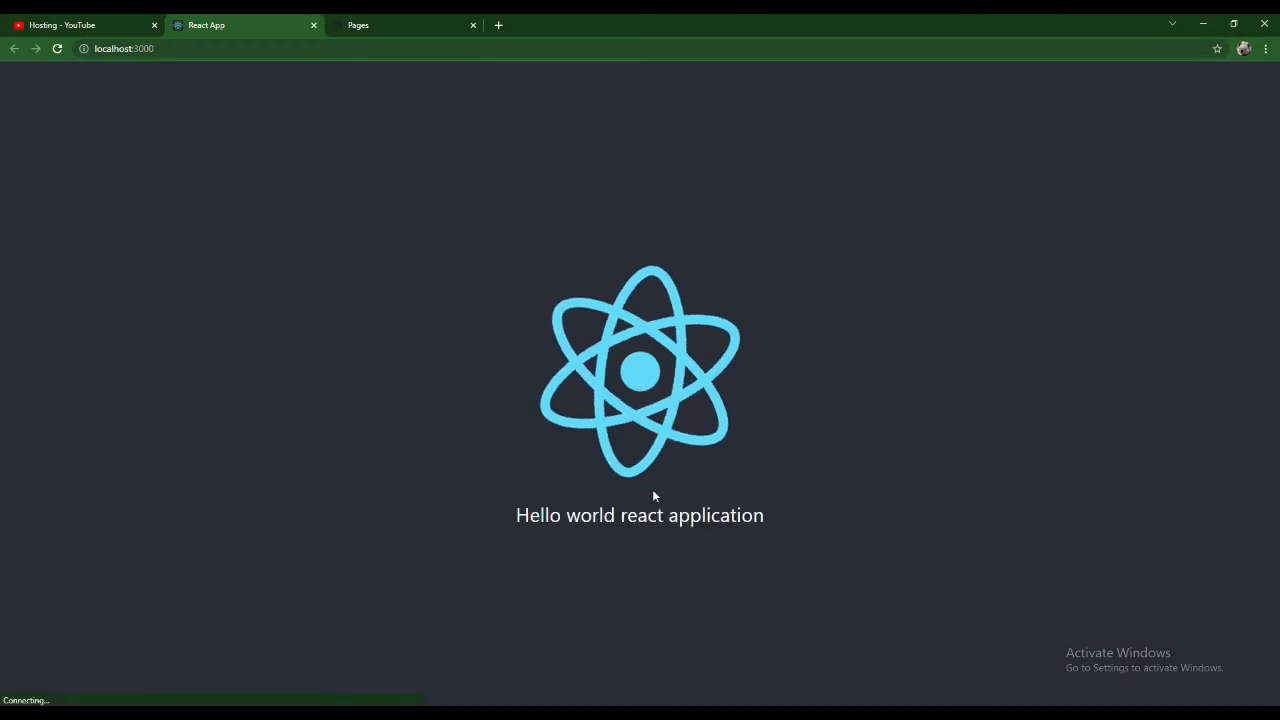
triple_click(592, 516)
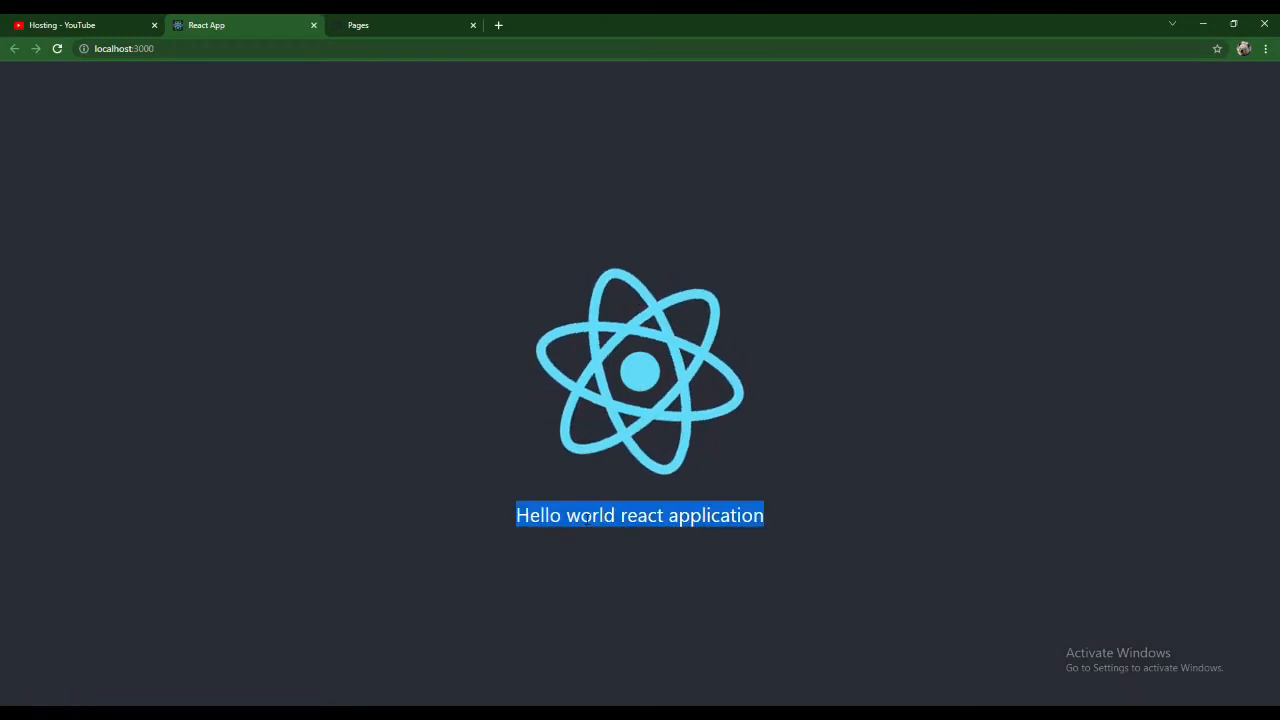
key(alt+Tab)
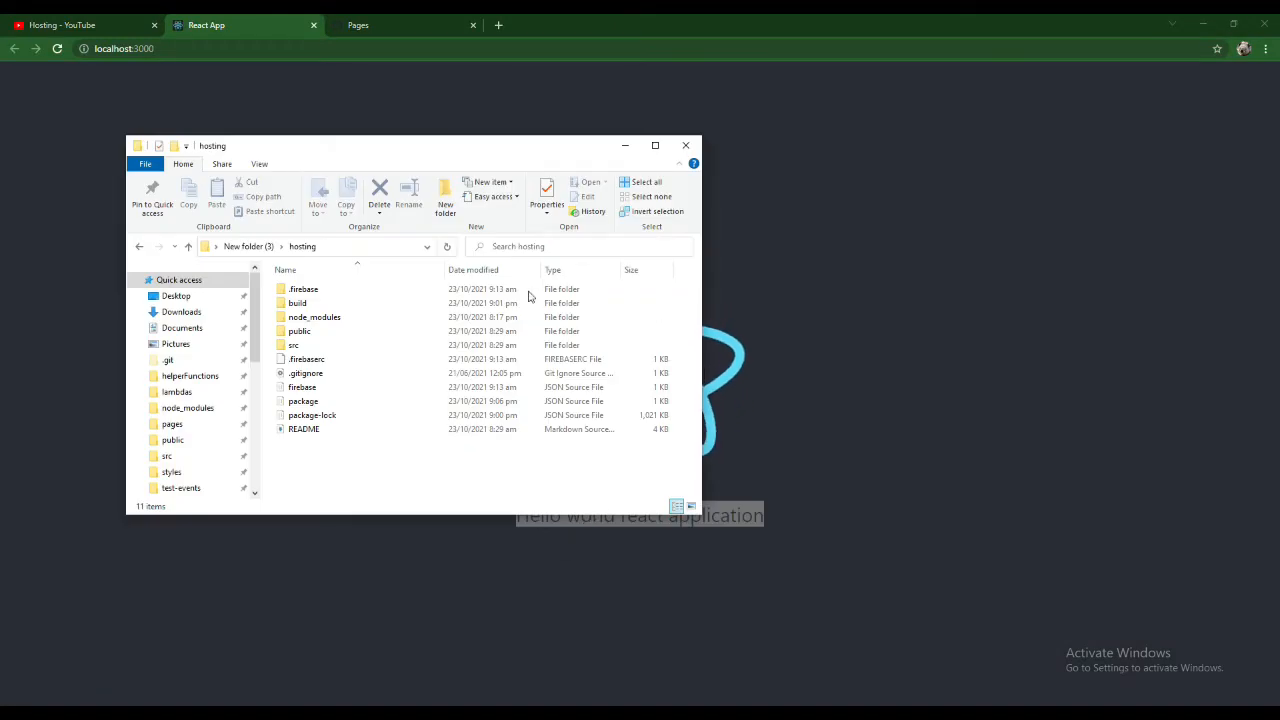
click(625, 145)
- Return to the hosting project in Visual Studio Code and stop the running development server
key(alt+Tab)
key(Tab)
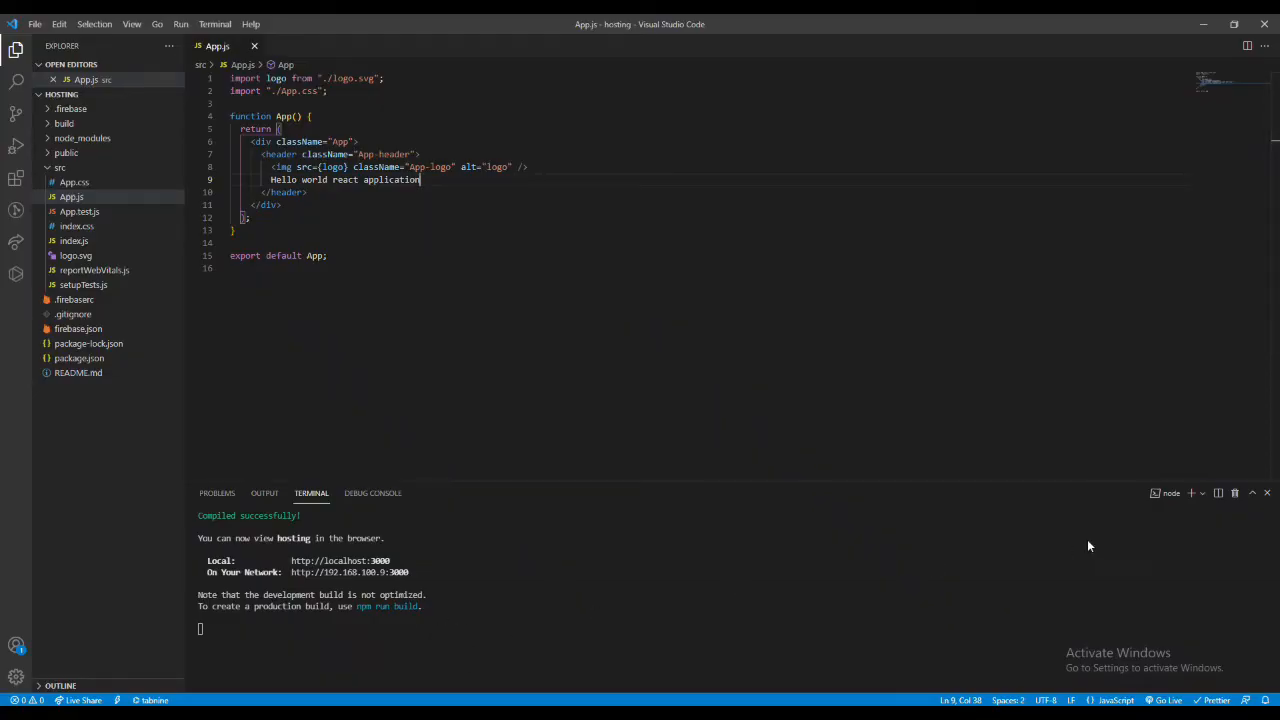
click(907, 587)
key(ctrl+c)
key(ctrl+c)
key(ctrl+c)
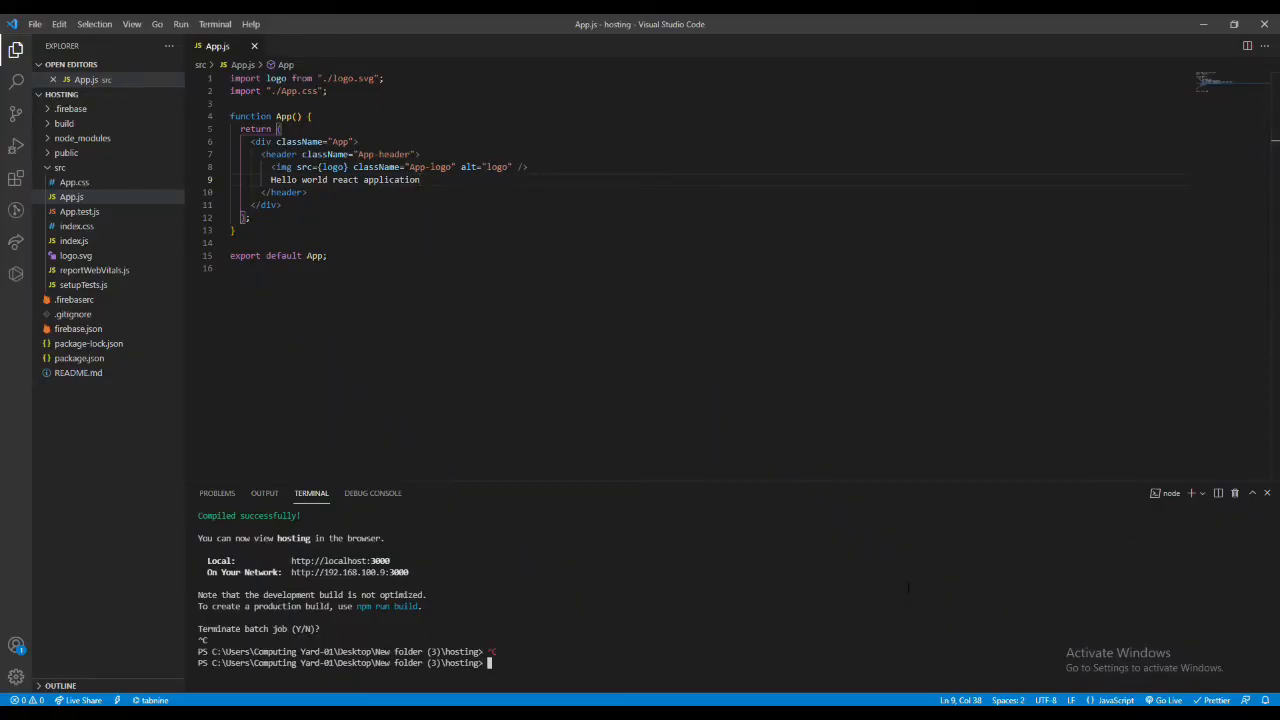
- Install the gh-pages package with npm install gh-pages --save --dev
text(npm install gh-pages)
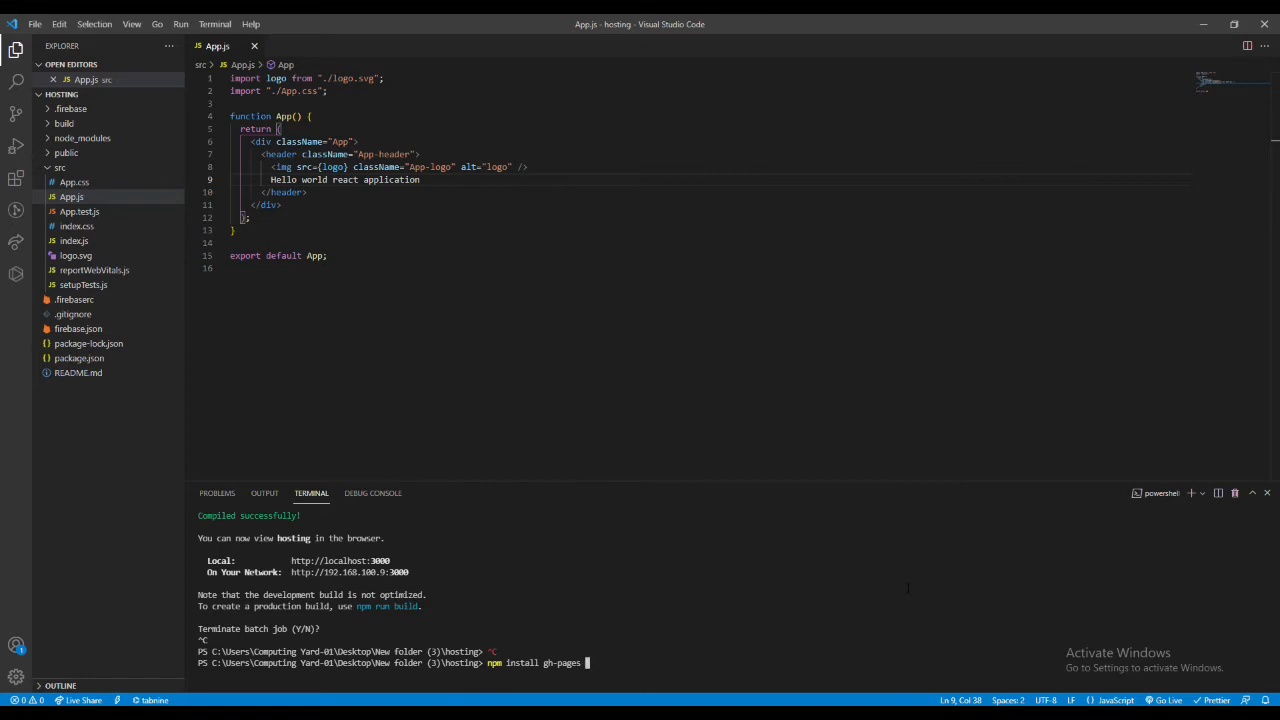
text( --save --dev)
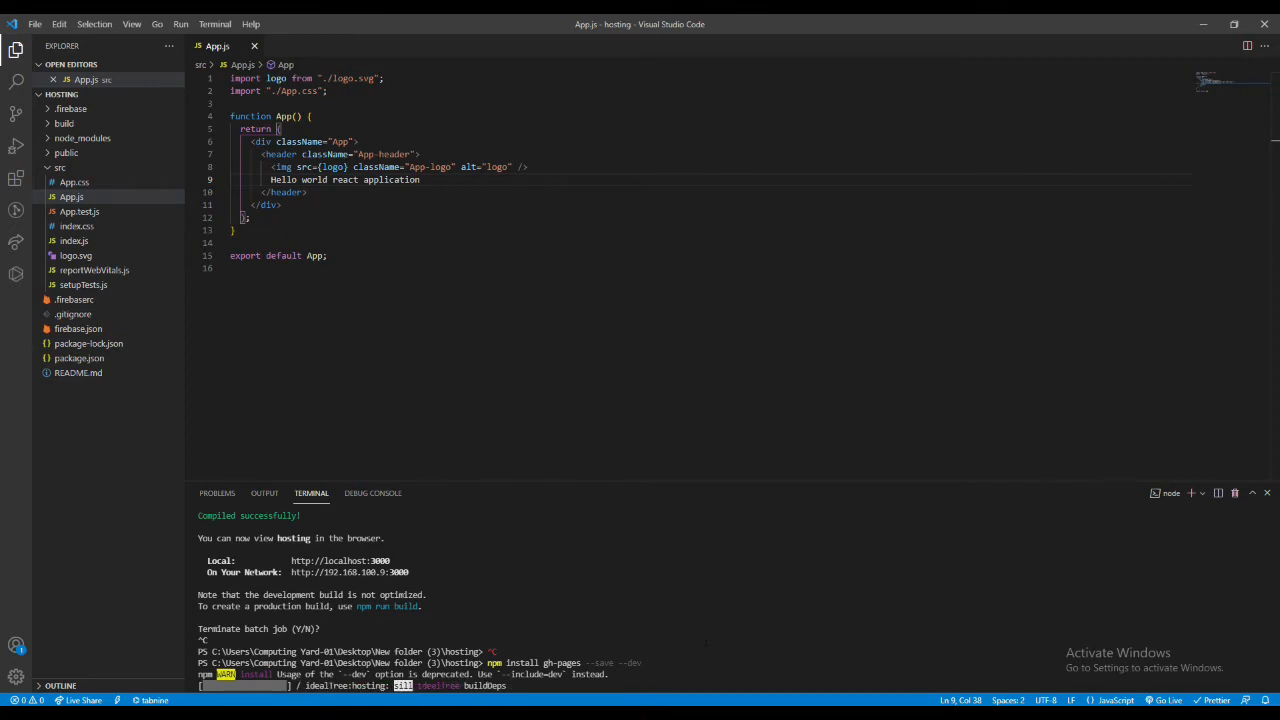
- Open package.json and add an empty "homepage" property as the first entry, above "name"
click(108, 360)
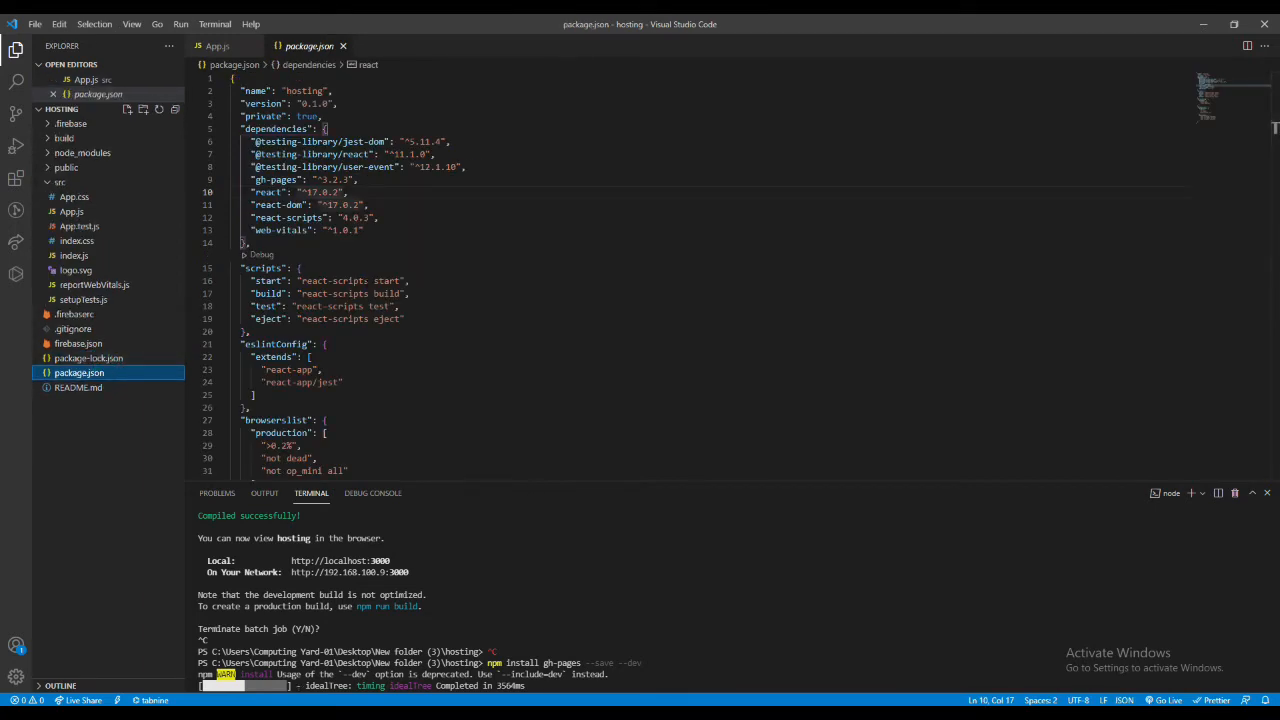
click(243, 79)
key(Return)
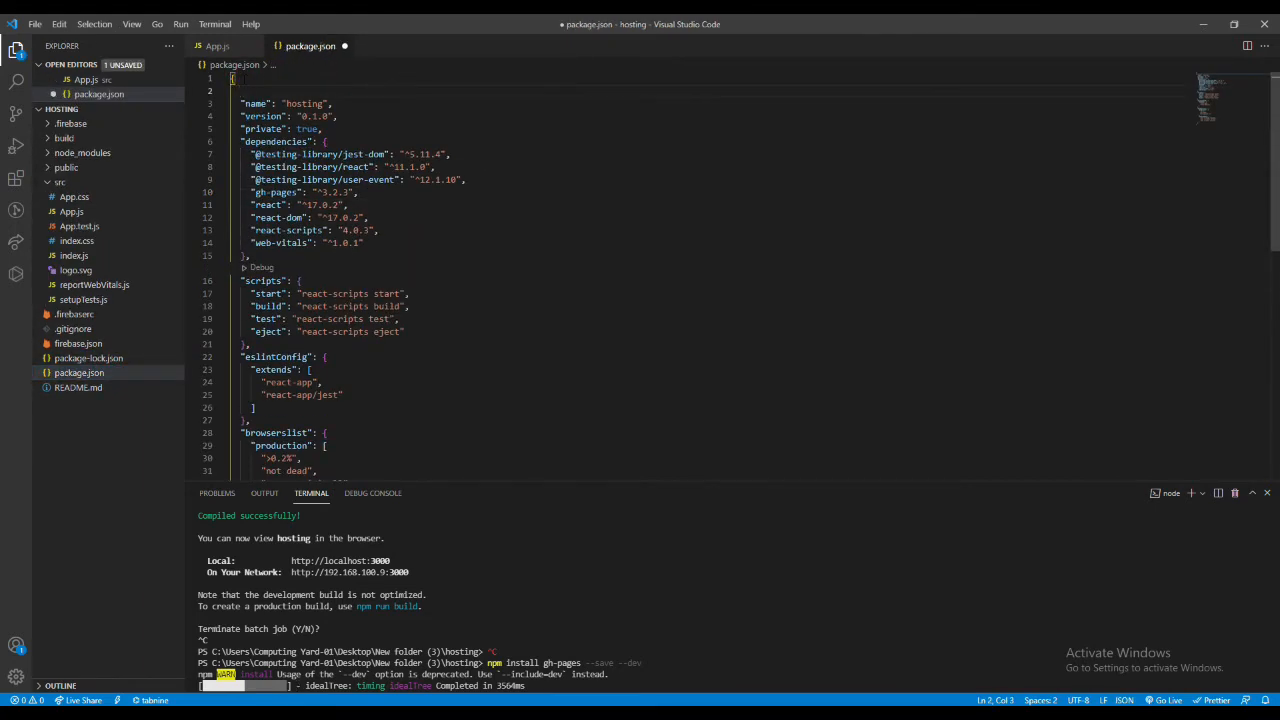
text("ho)
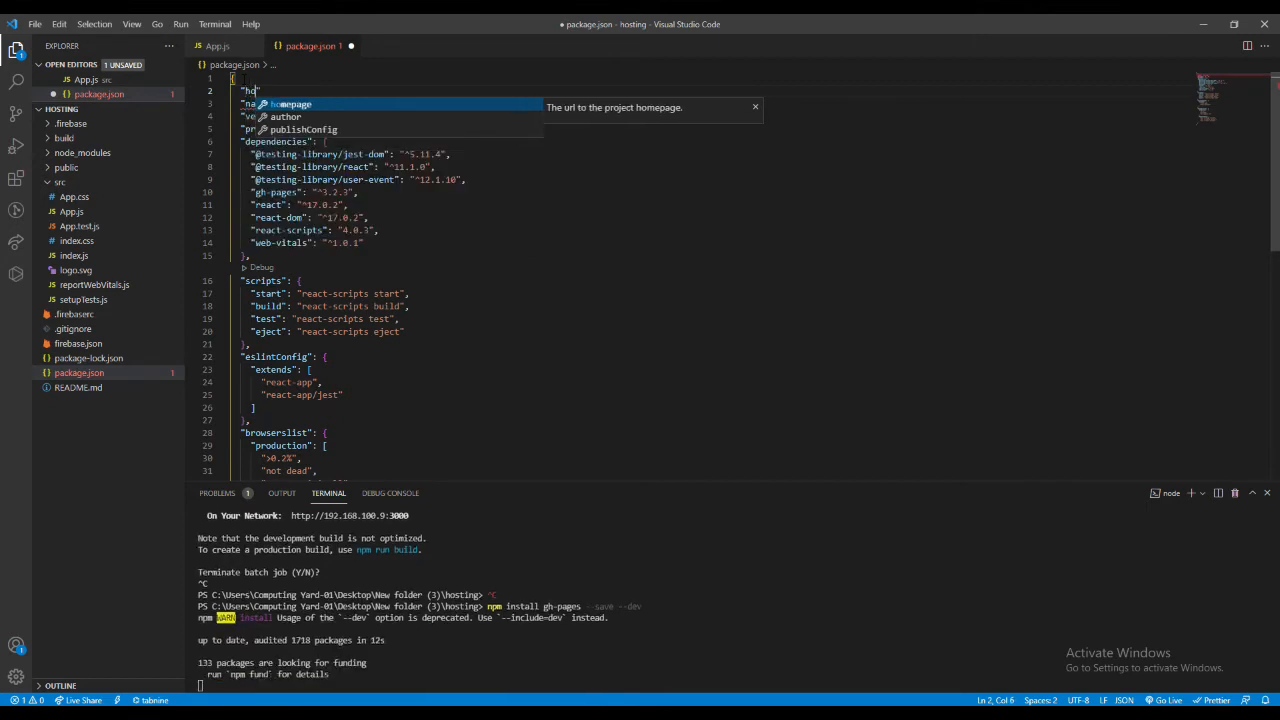
text(mepage":")
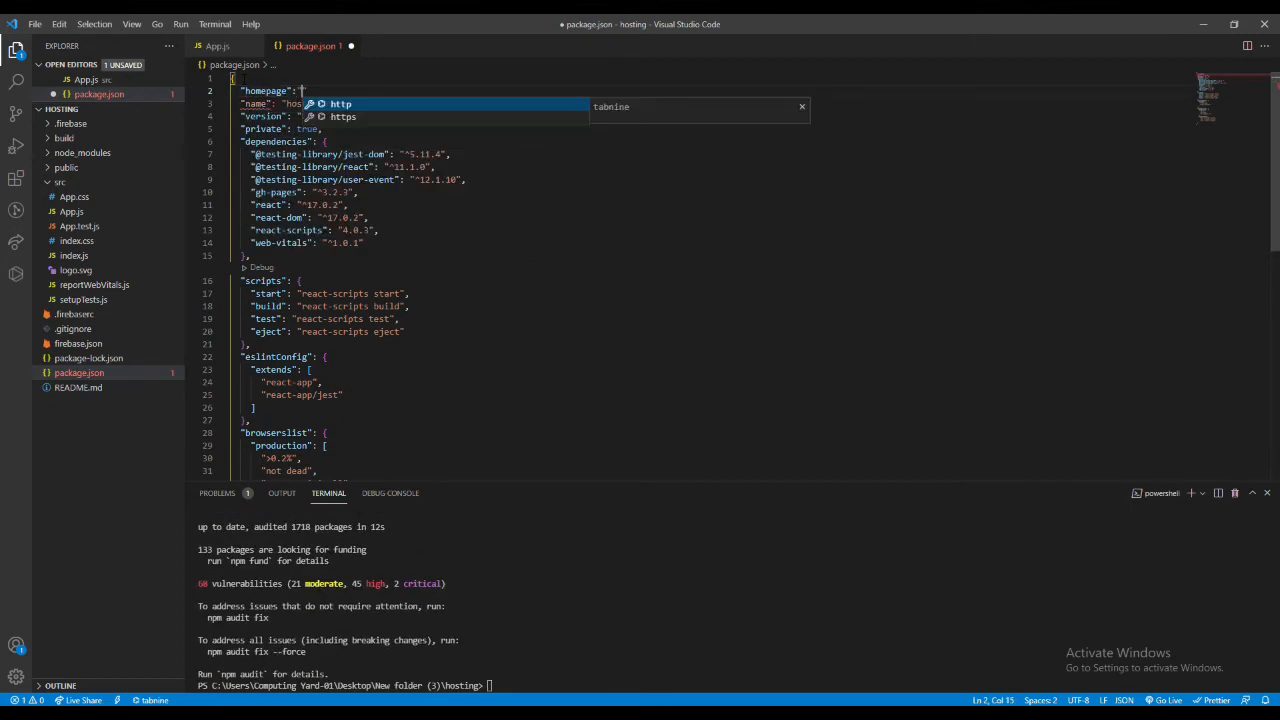
key(Escape)
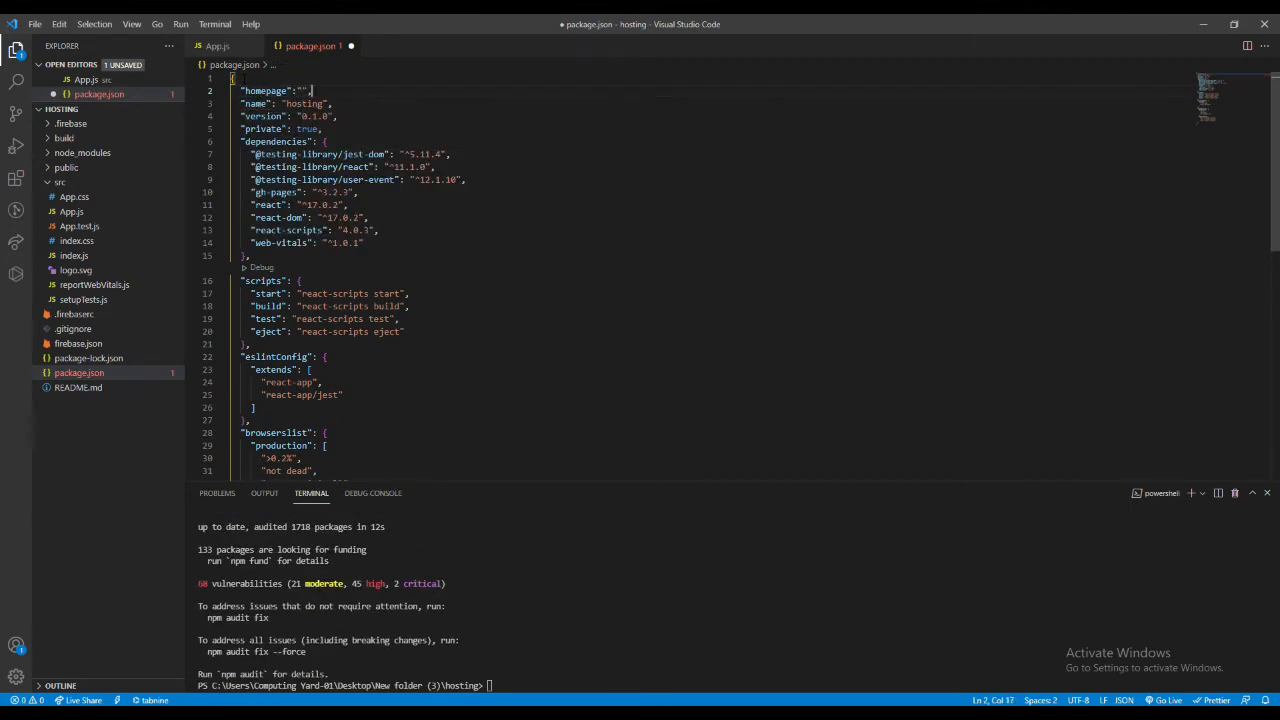
text(h)
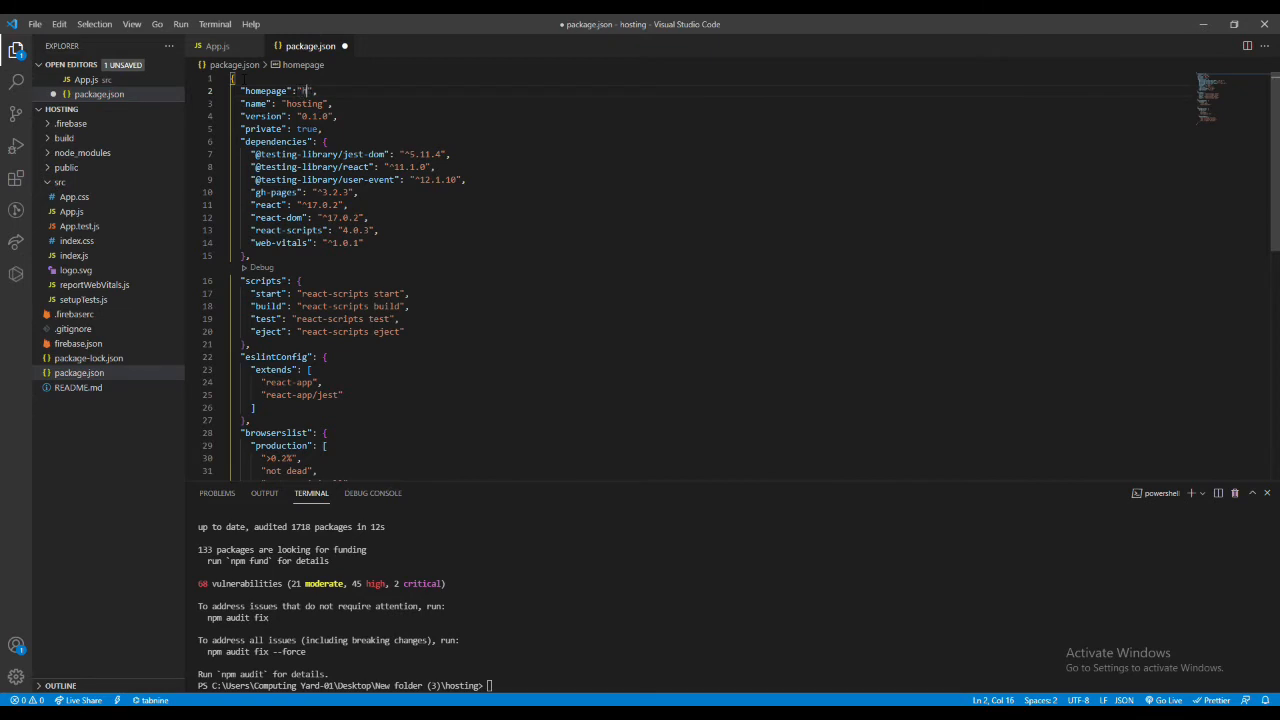
text(ttps:)
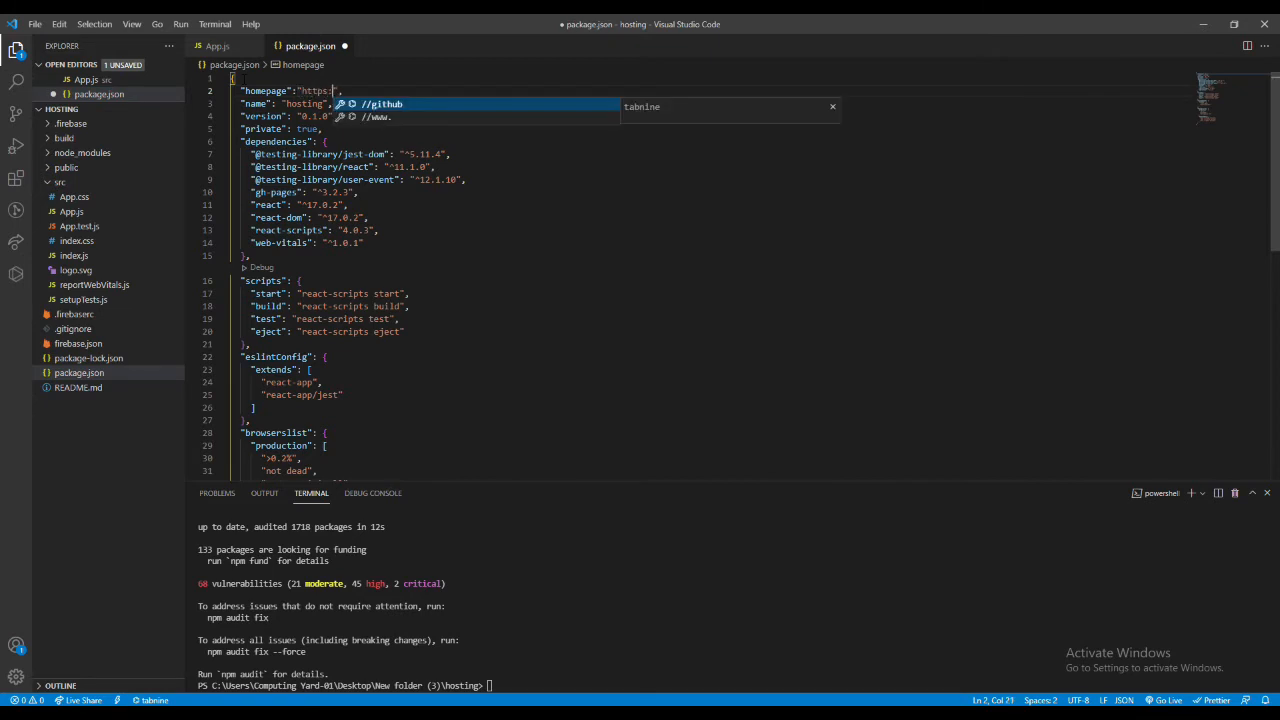
text(//)
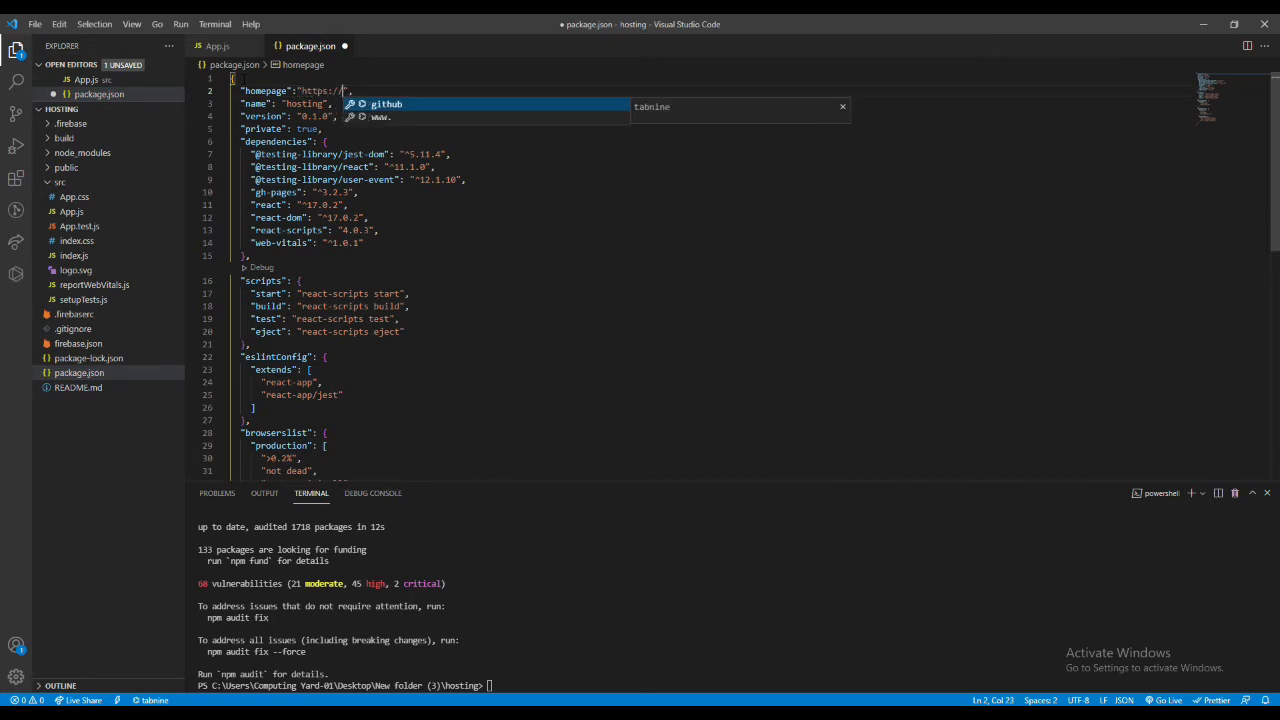
key(alt+Tab)
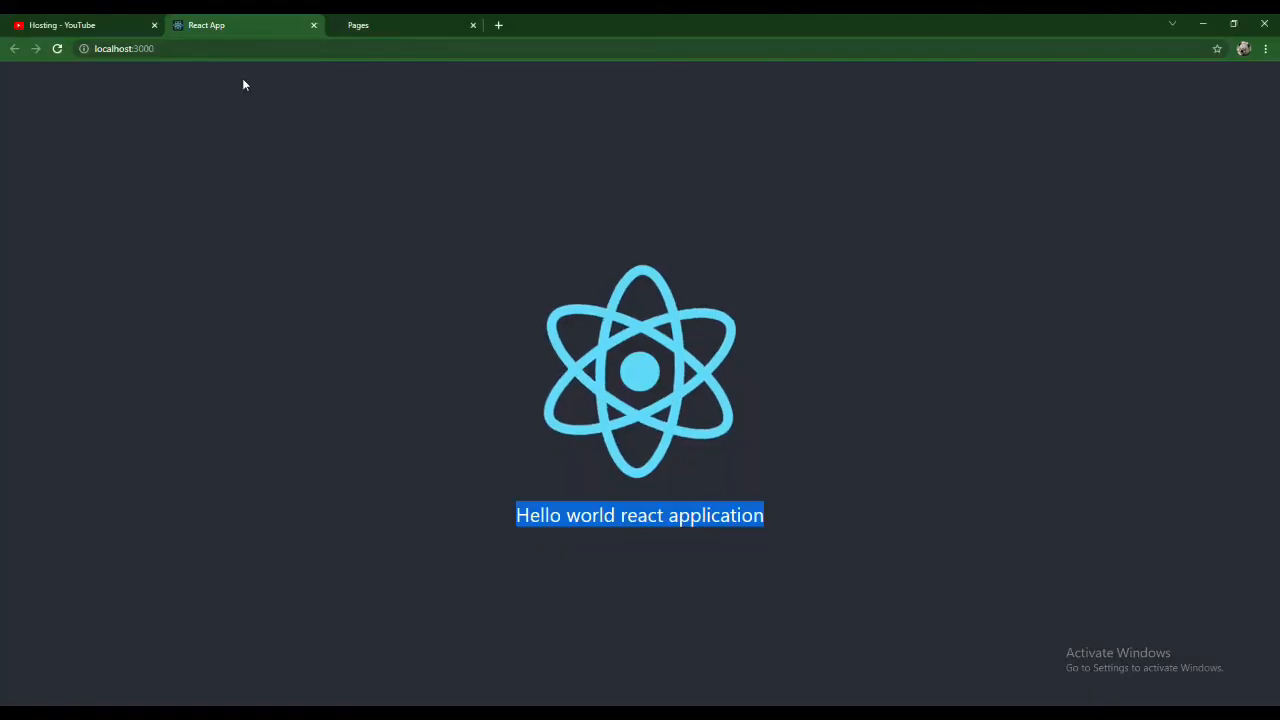
click(378, 25)
key(alt+Tab)
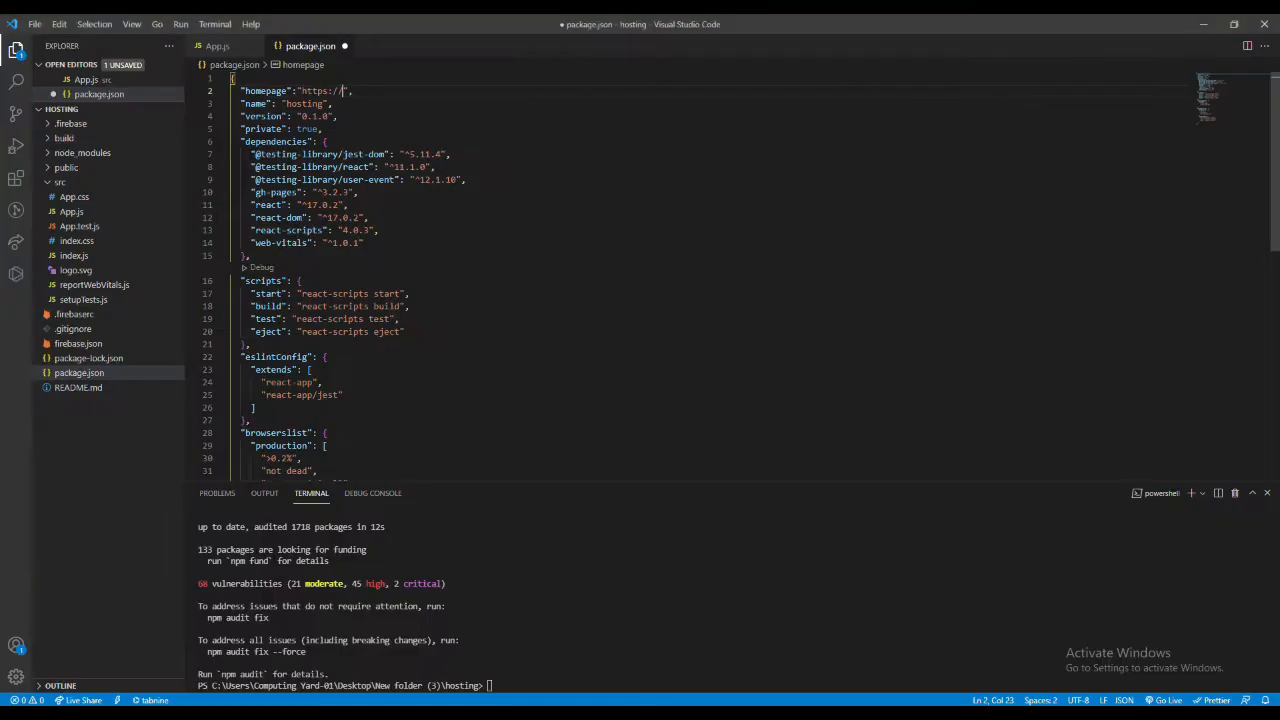
text(MrFarhan/)
- Switch to GitHub in Chrome and create a new public repository named react-deployment
key(alt+Tab)
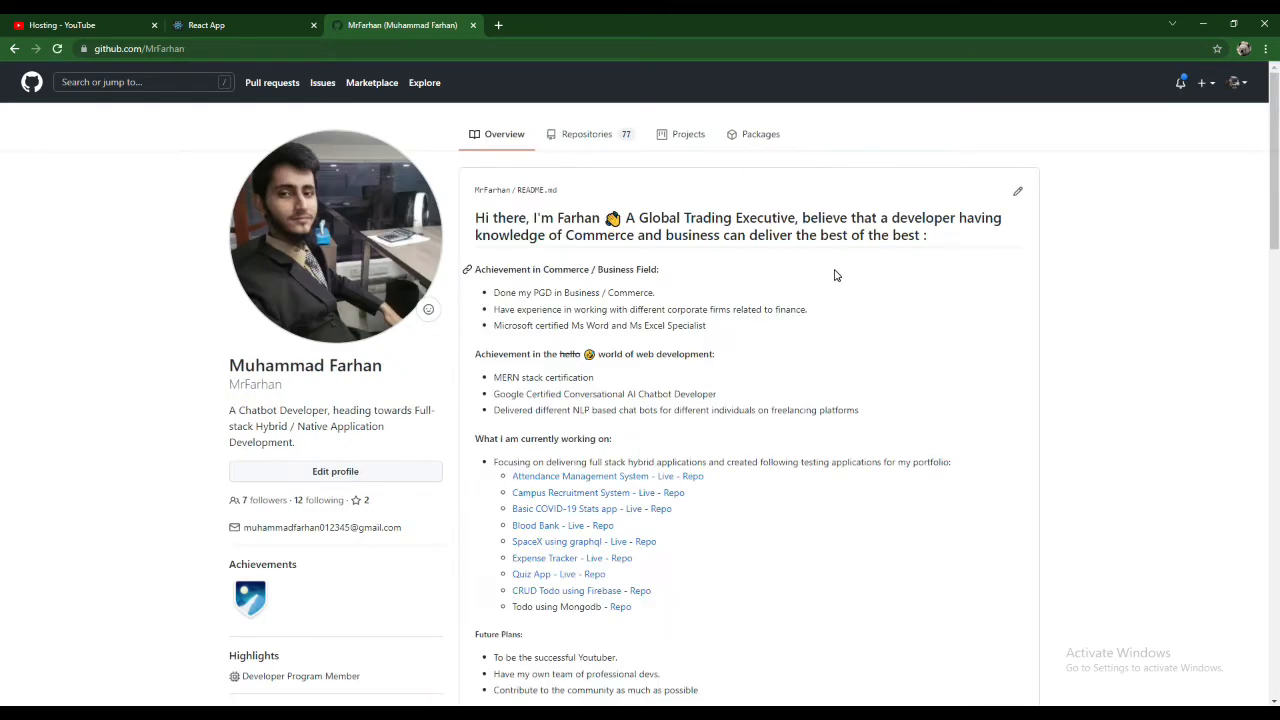
click(588, 134)
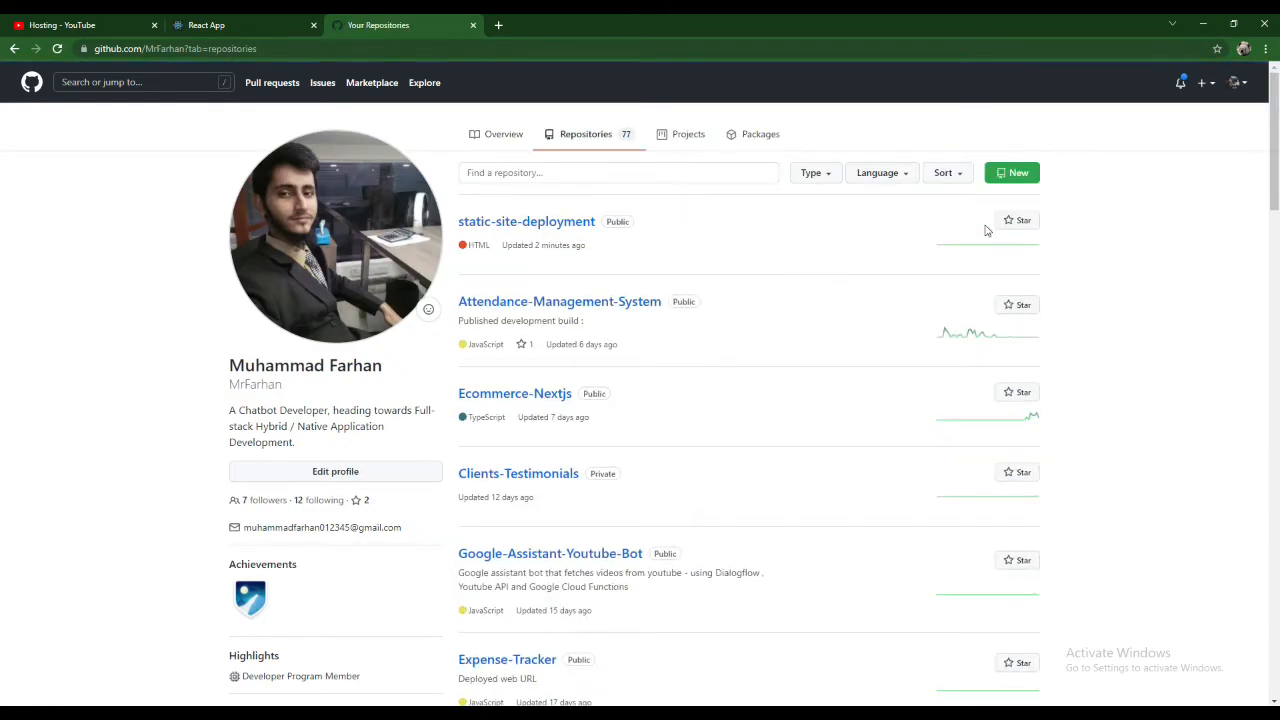
click(1010, 180)
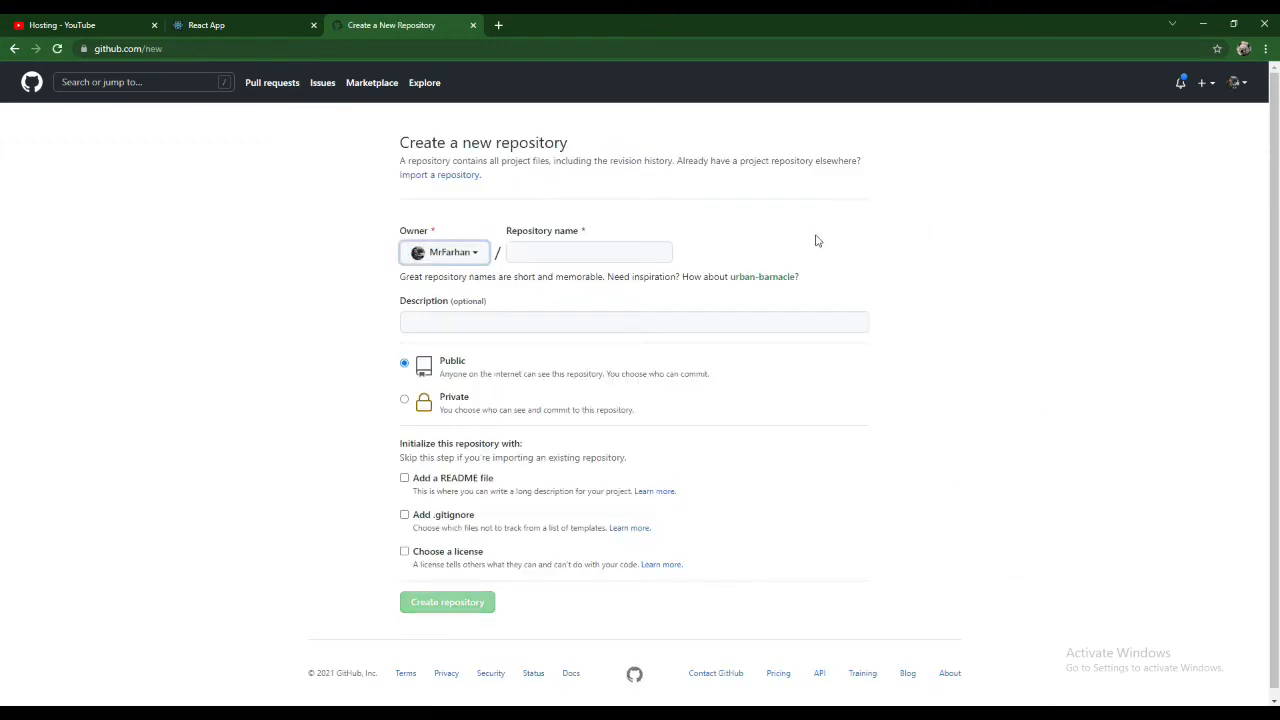
click(620, 254)
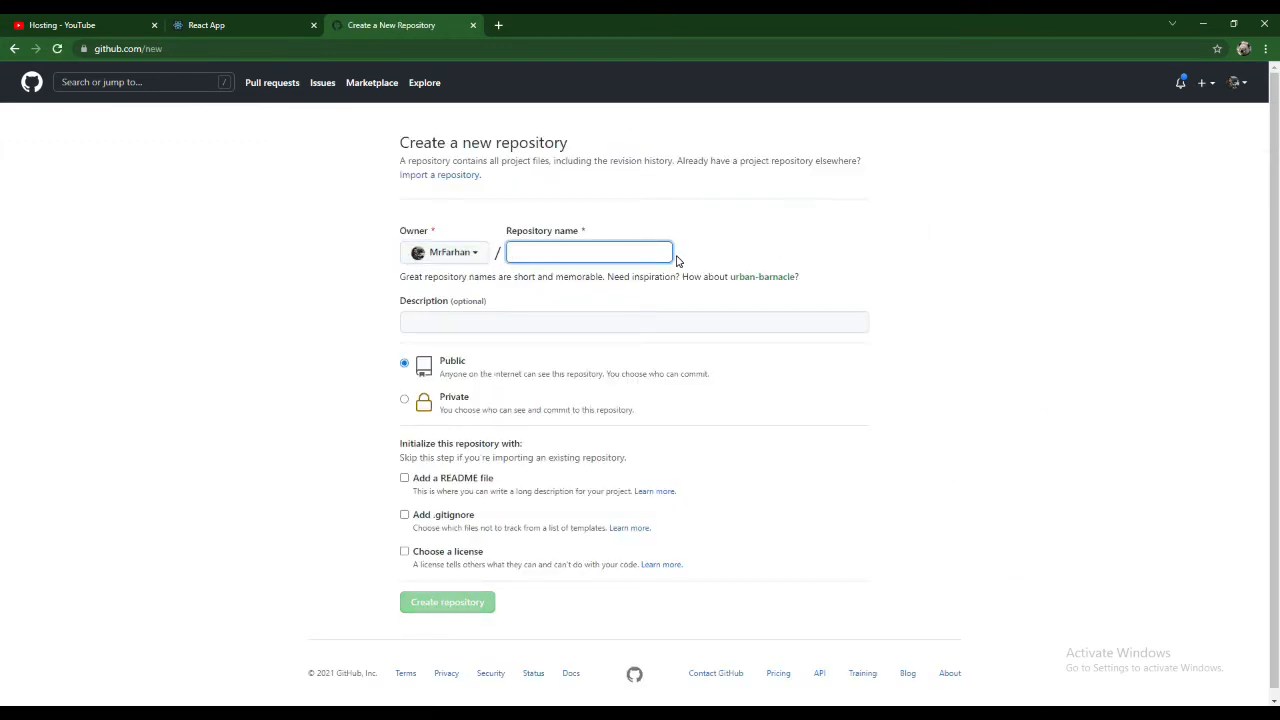
text(react)
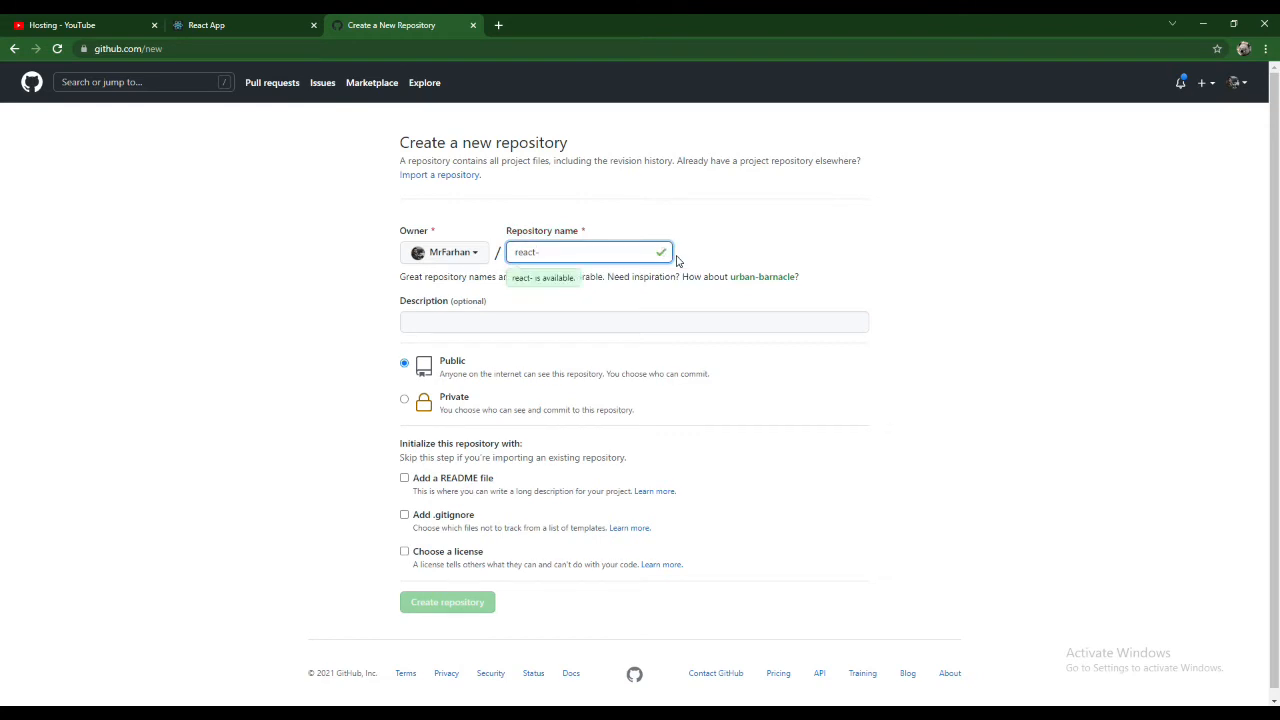
text(-deployment)
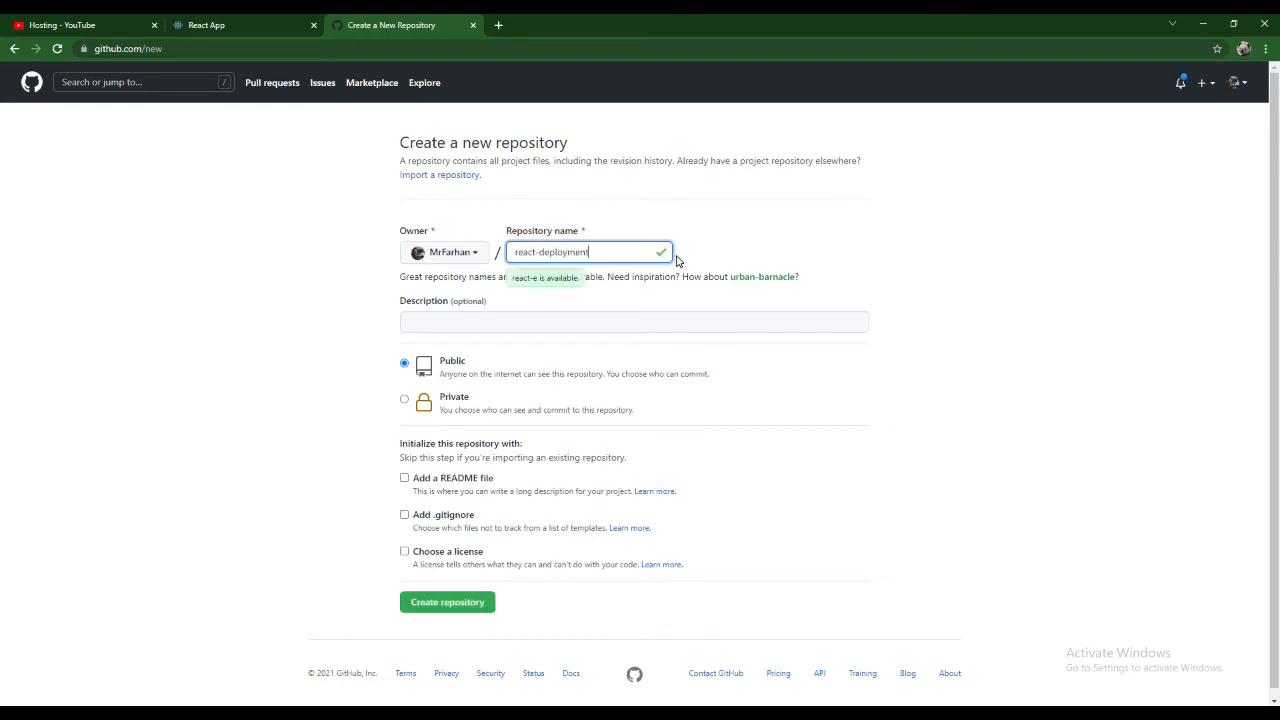
click(461, 601)
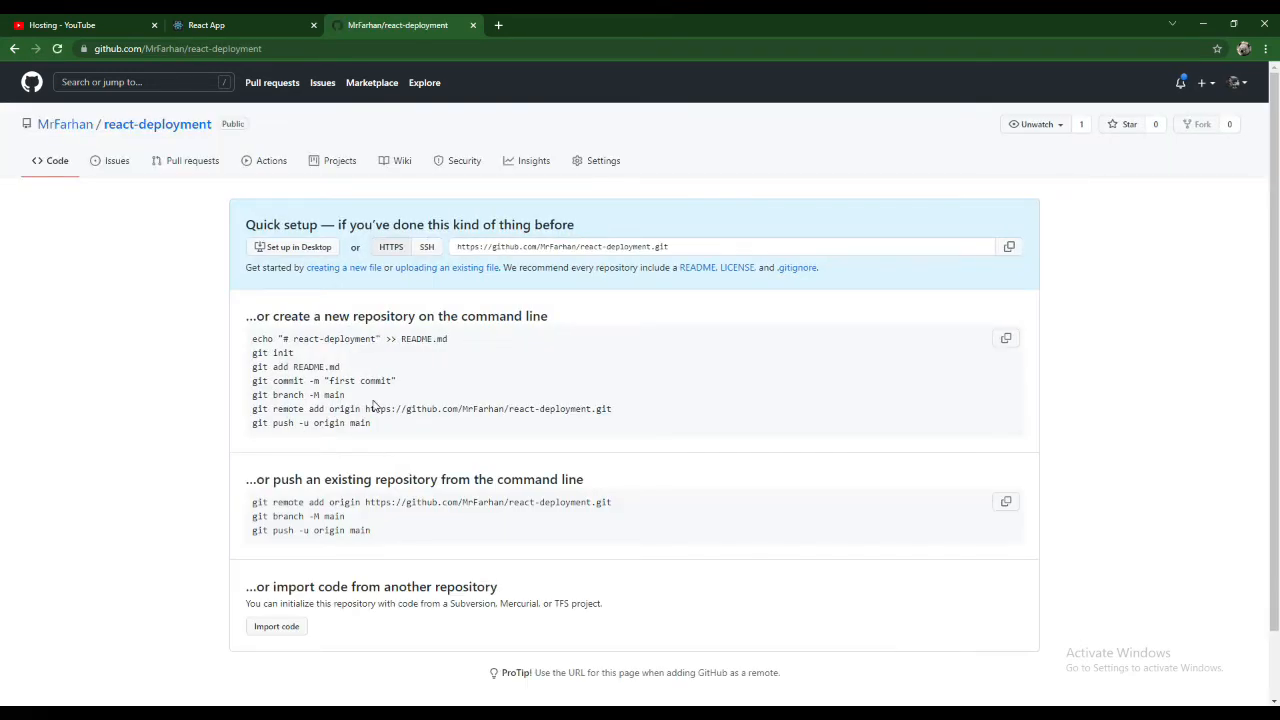
- Copy the repository's git remote add origin command and initialize git in the hosting project with git init in Visual Studio Code
triple_click(372, 408)
key(ctrl+c)
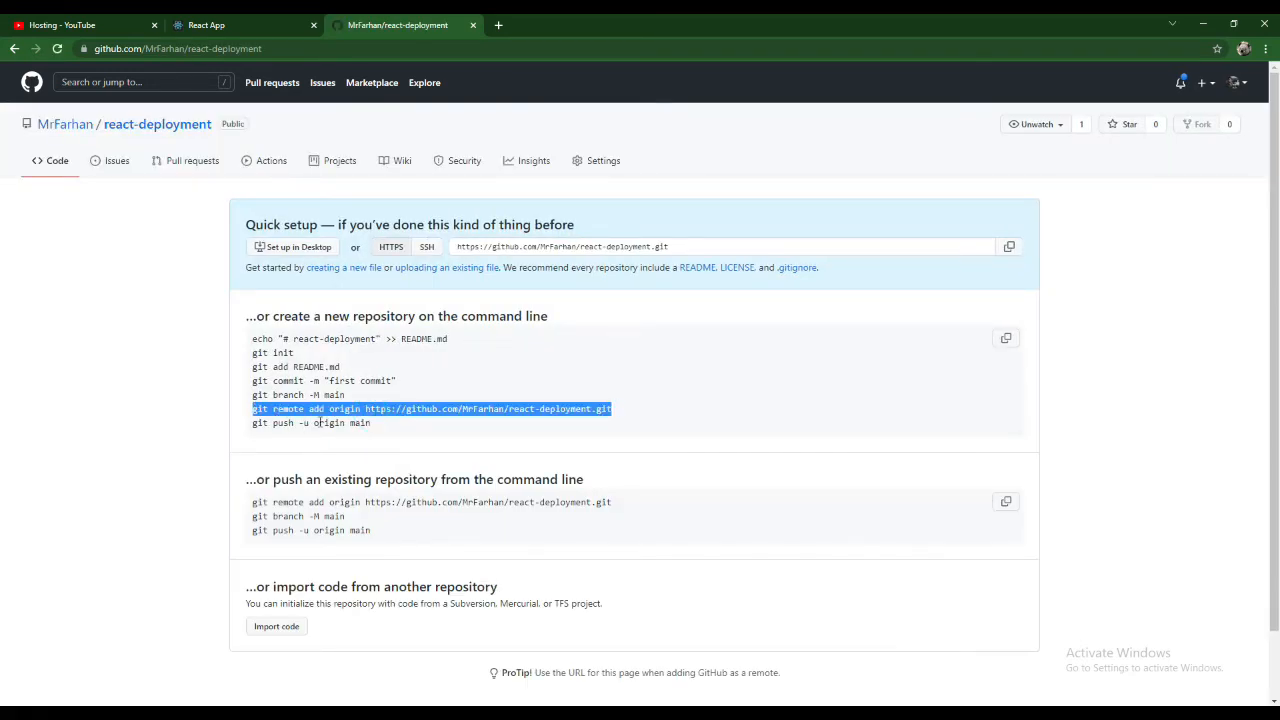
key(alt+Tab)
click(548, 647)
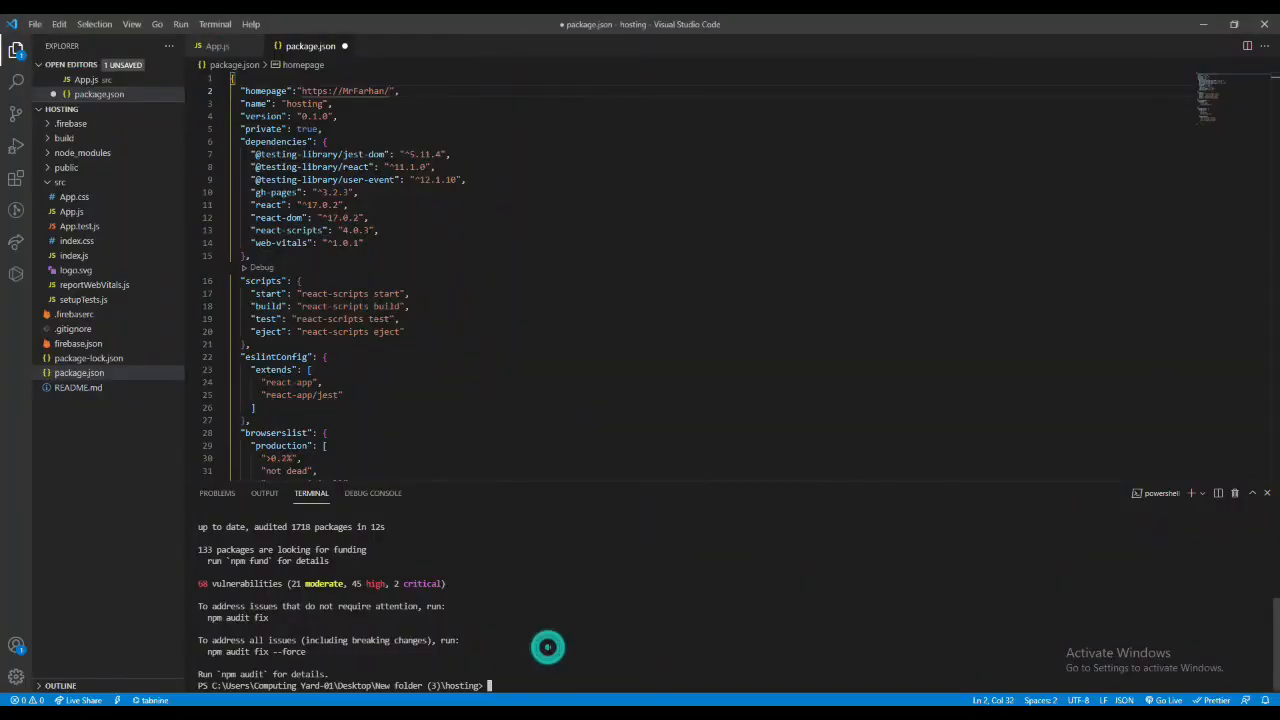
text(git init)
key(Return)
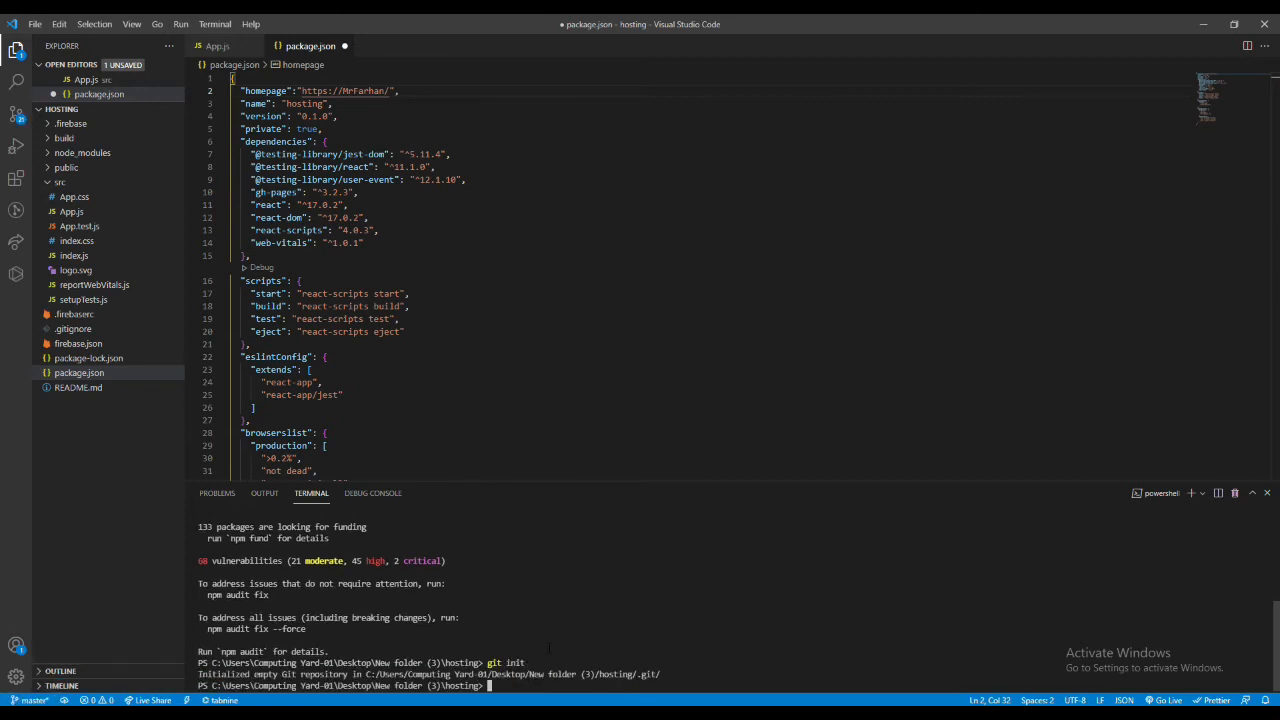
- Check the configured git user.name and set it to the GitHub account's username
text(git config user.name)
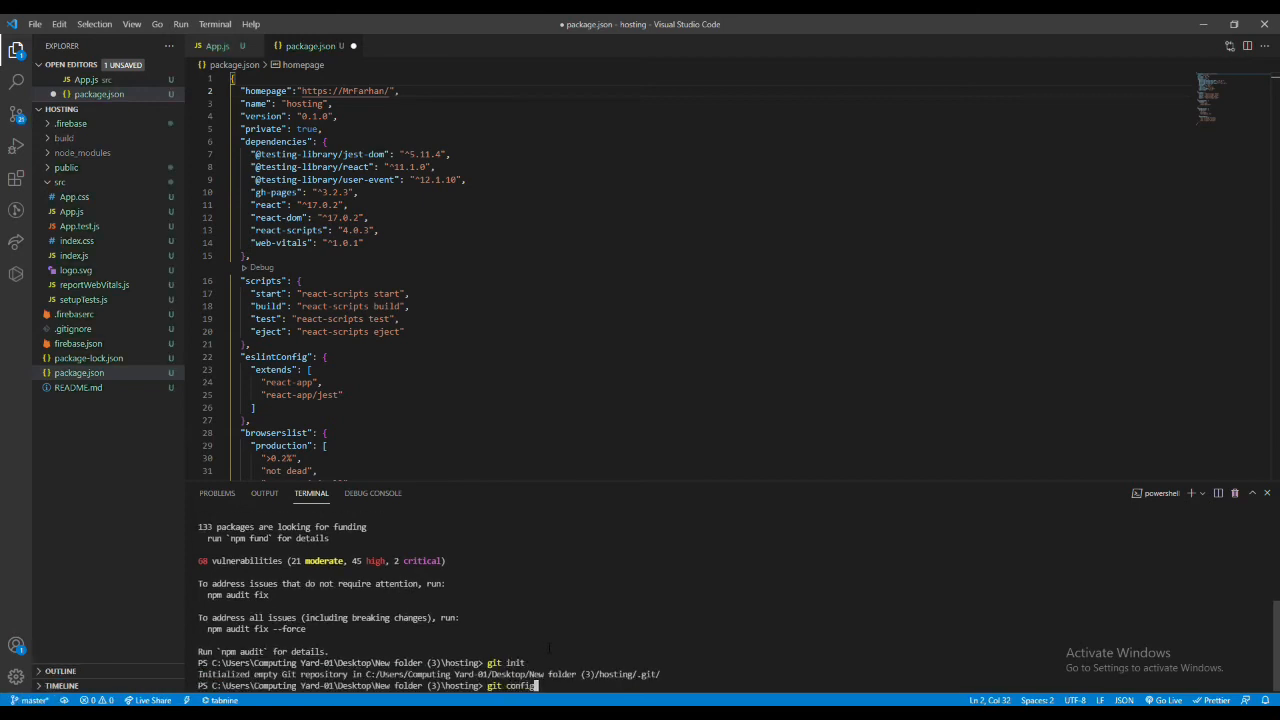
key(Return)
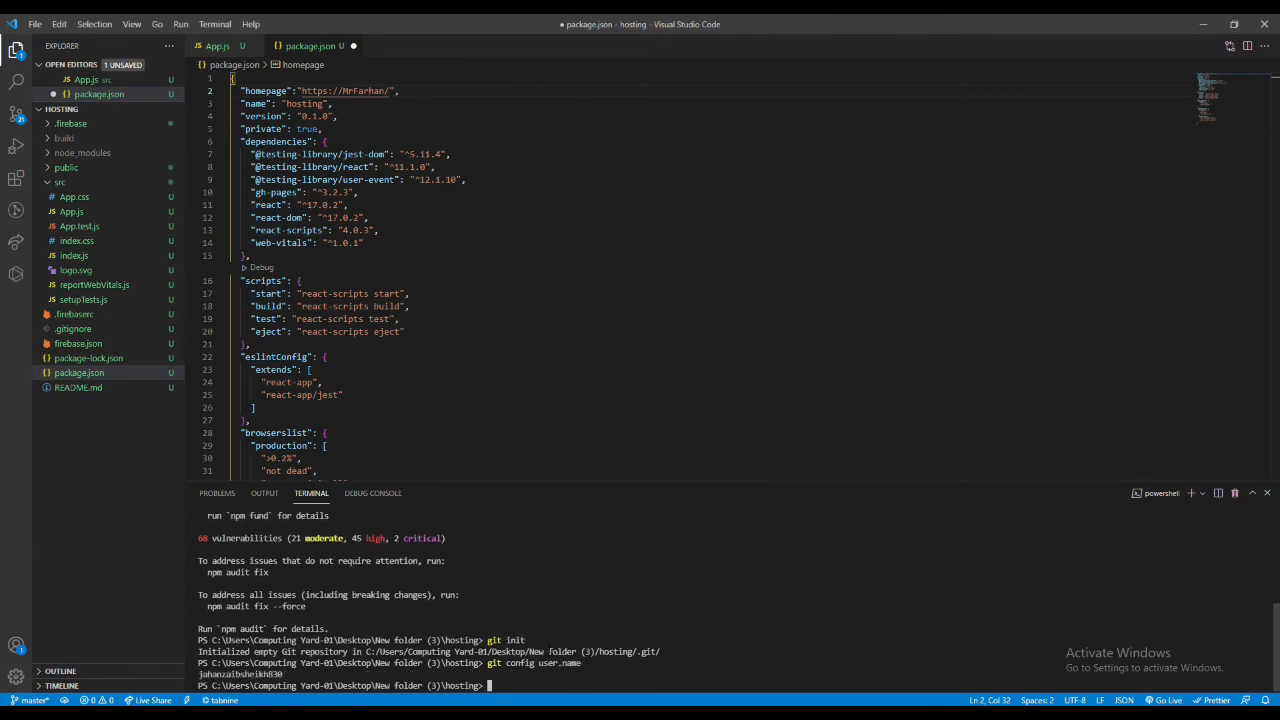
key(Up)
key(Return)
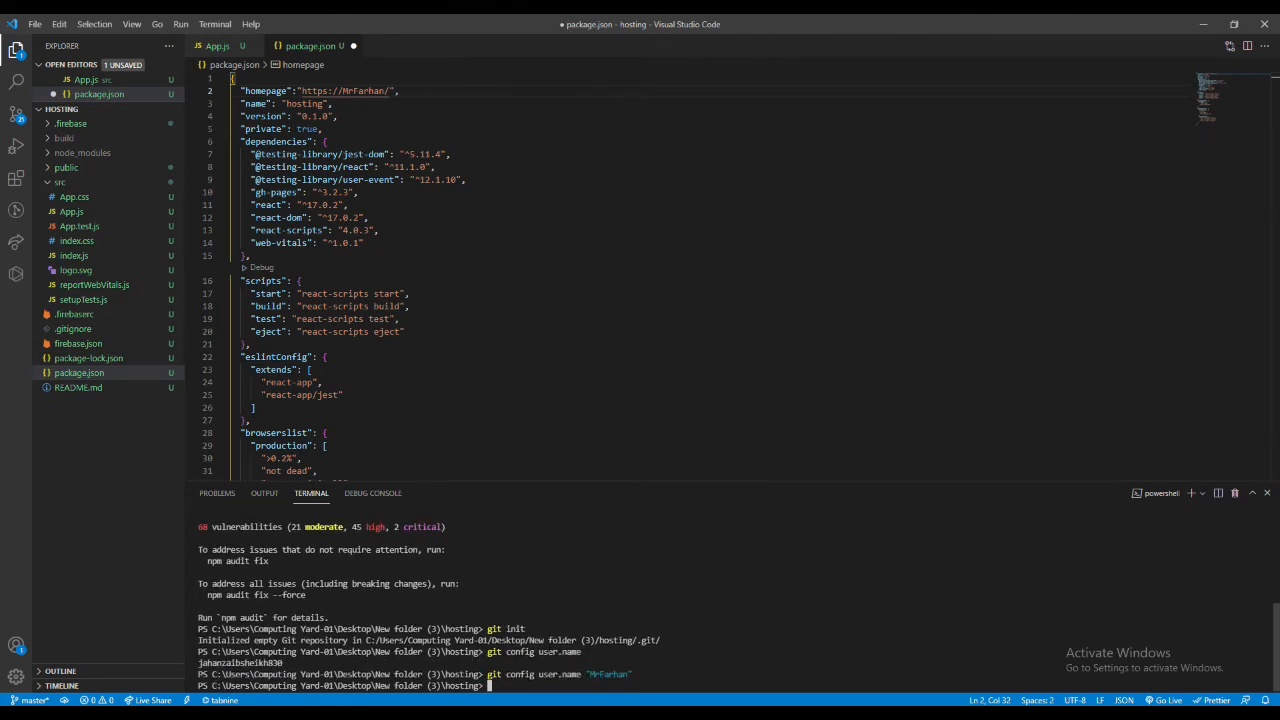
- Set git config user.email to the GitHub account's e-mail address
key(Up)
key(Left)
key(Left)
key(Left)
key(Left)
key(Left)
key(Left)
key(Left)
key(Left)
key(Left)
key(Left)
key(Left)
key(BackSpace)
key(BackSpace)
key(BackSpace)
key(BackSpace)
text(email)
key(Delete)
key(Delete)
key(Delete)
key(Delete)
key(Delete)
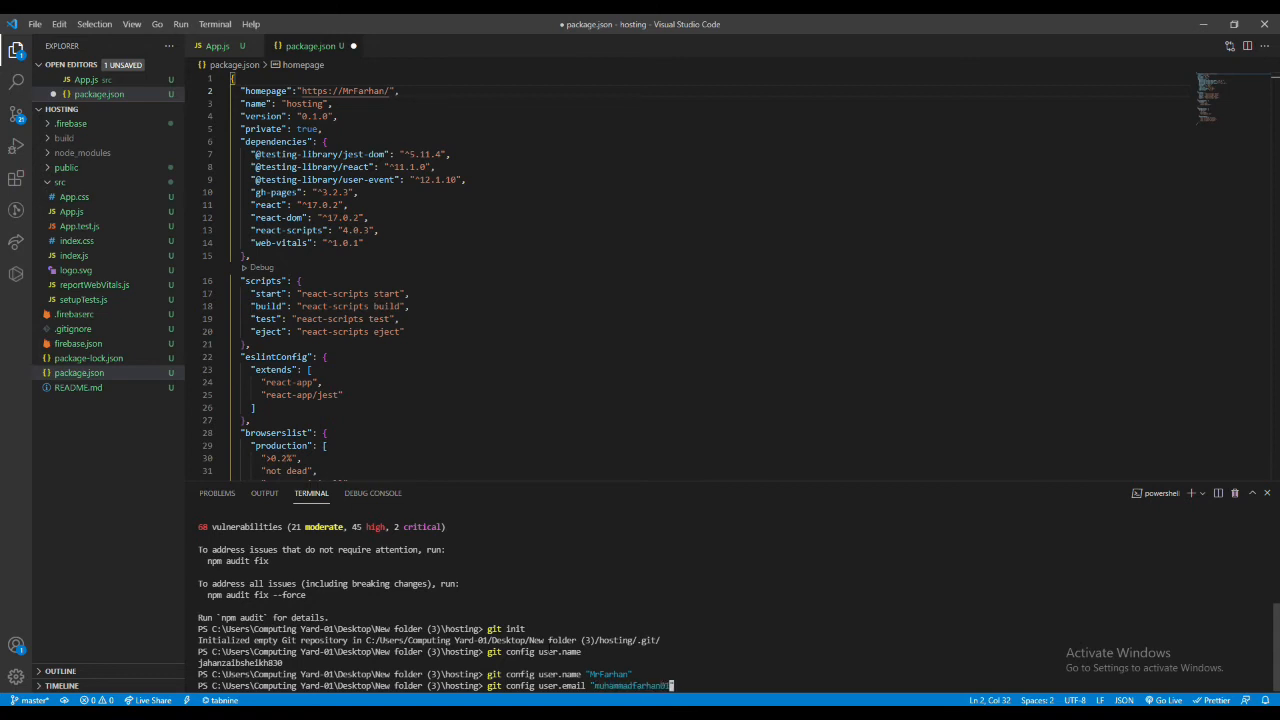
key(Return)
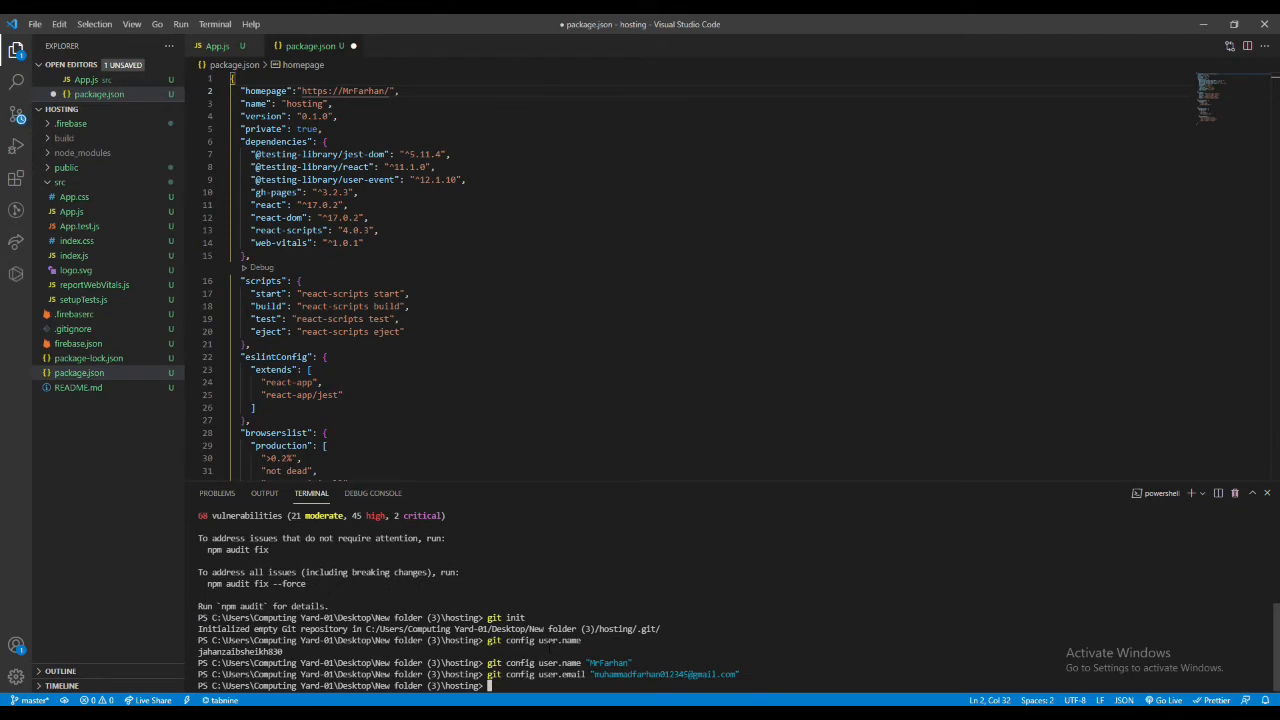
- Add the react-deployment GitHub repository as the origin remote and check the working tree with git status
key(ctrl+v)
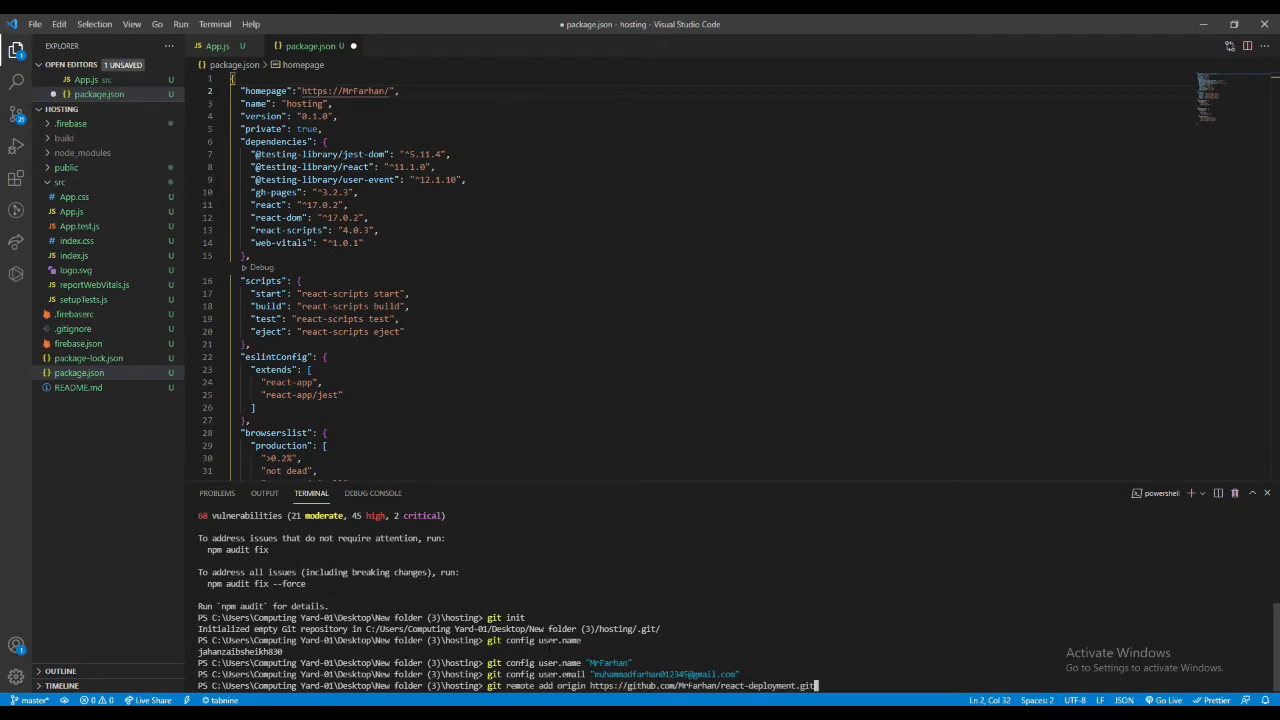
key(Return)
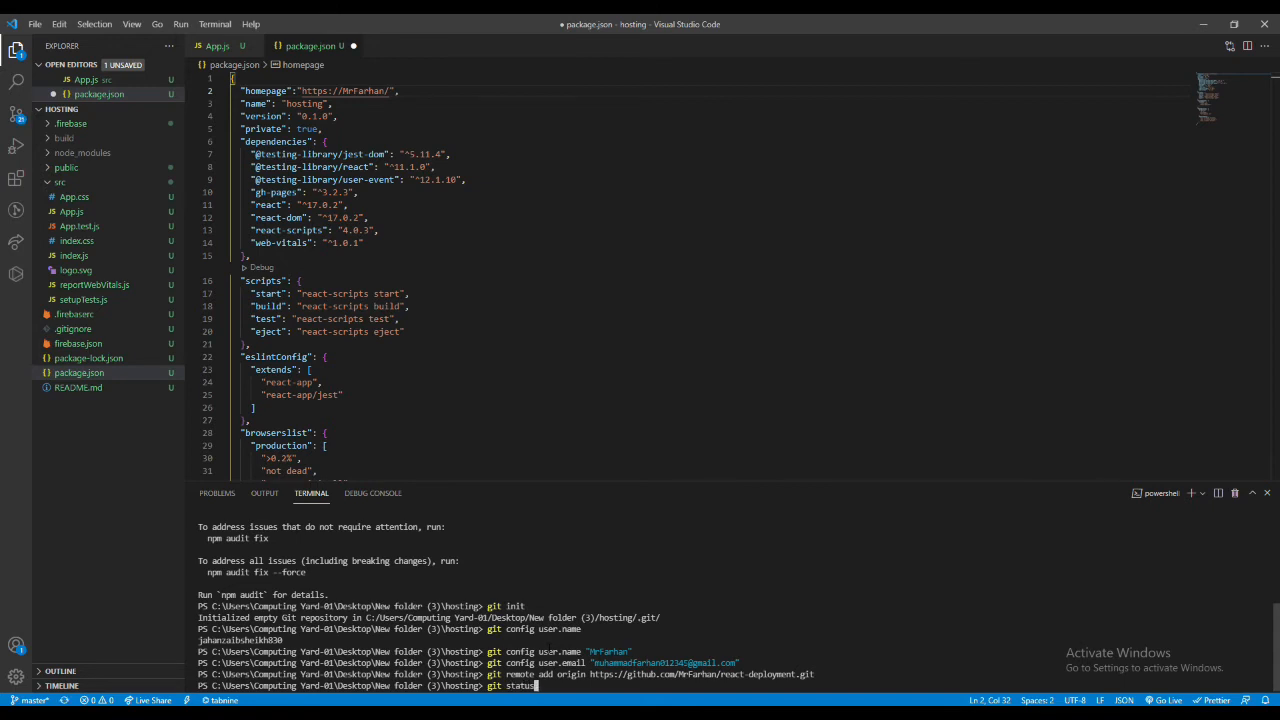
text(git status)
key(Return)
- Stage all project files with git add . and commit them with the message "react project working"
text(git ad)
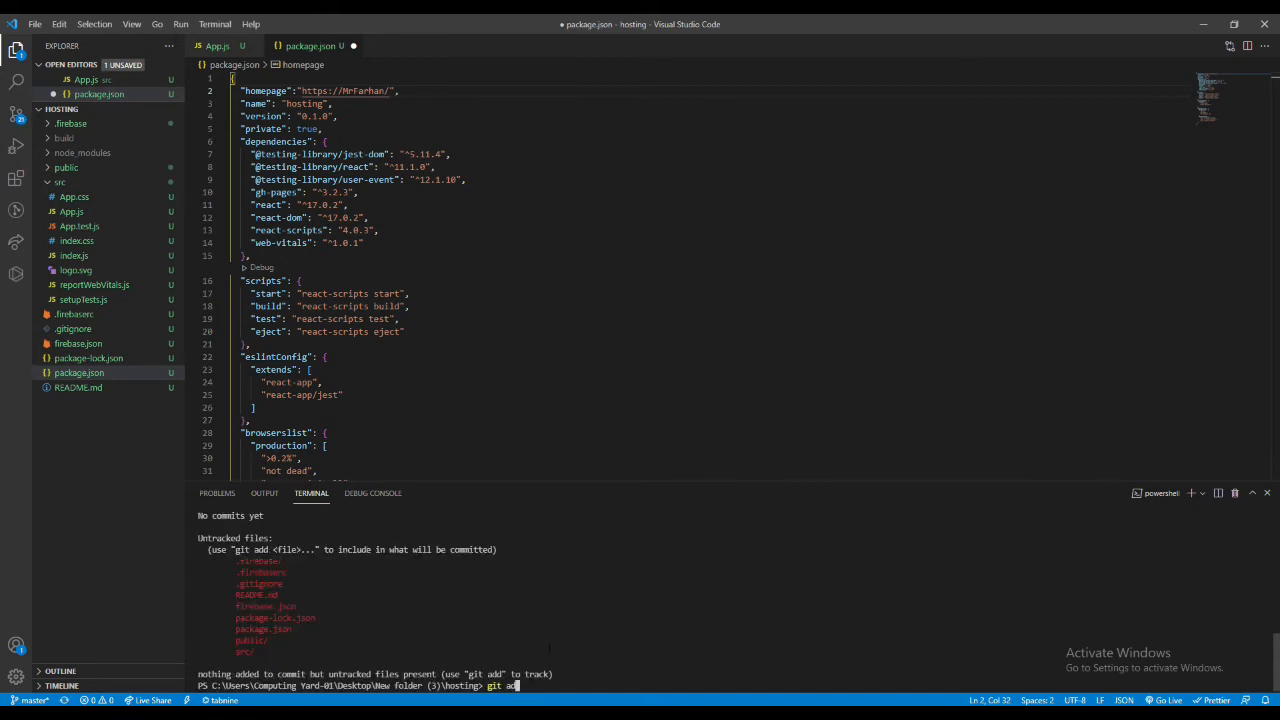
text(d .)
key(Return)
text(git comm)
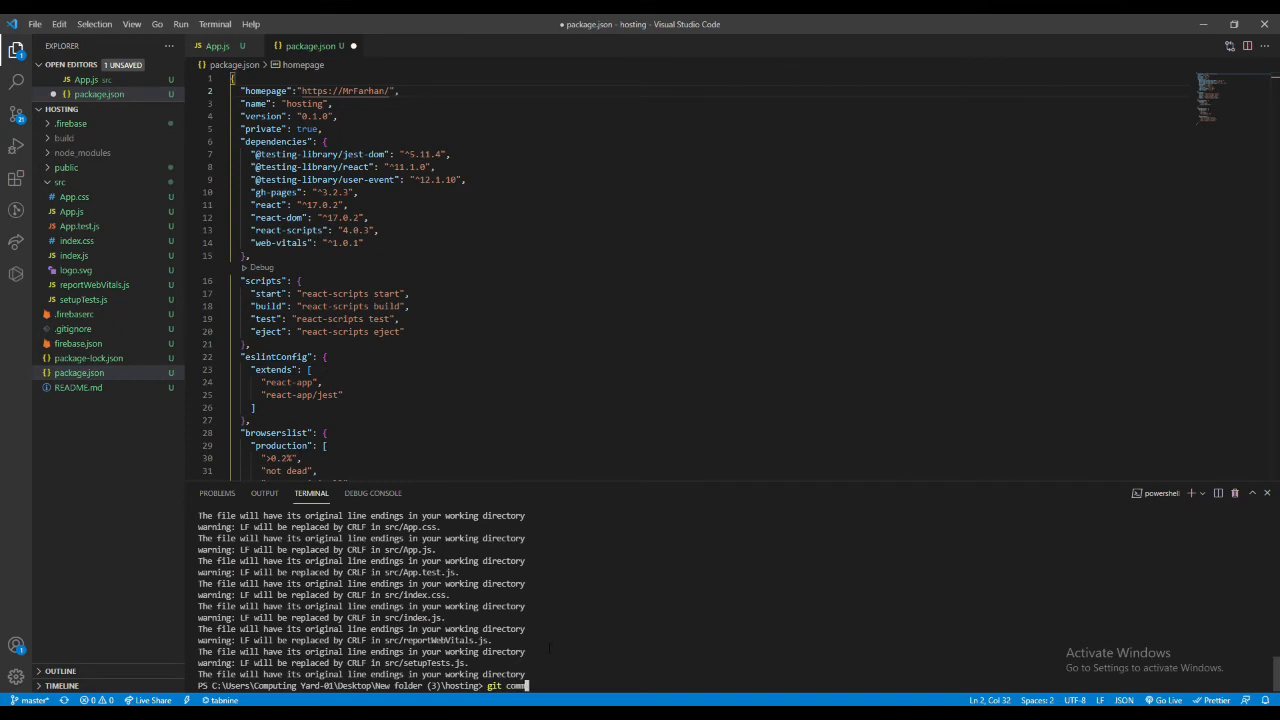
text(it -m )
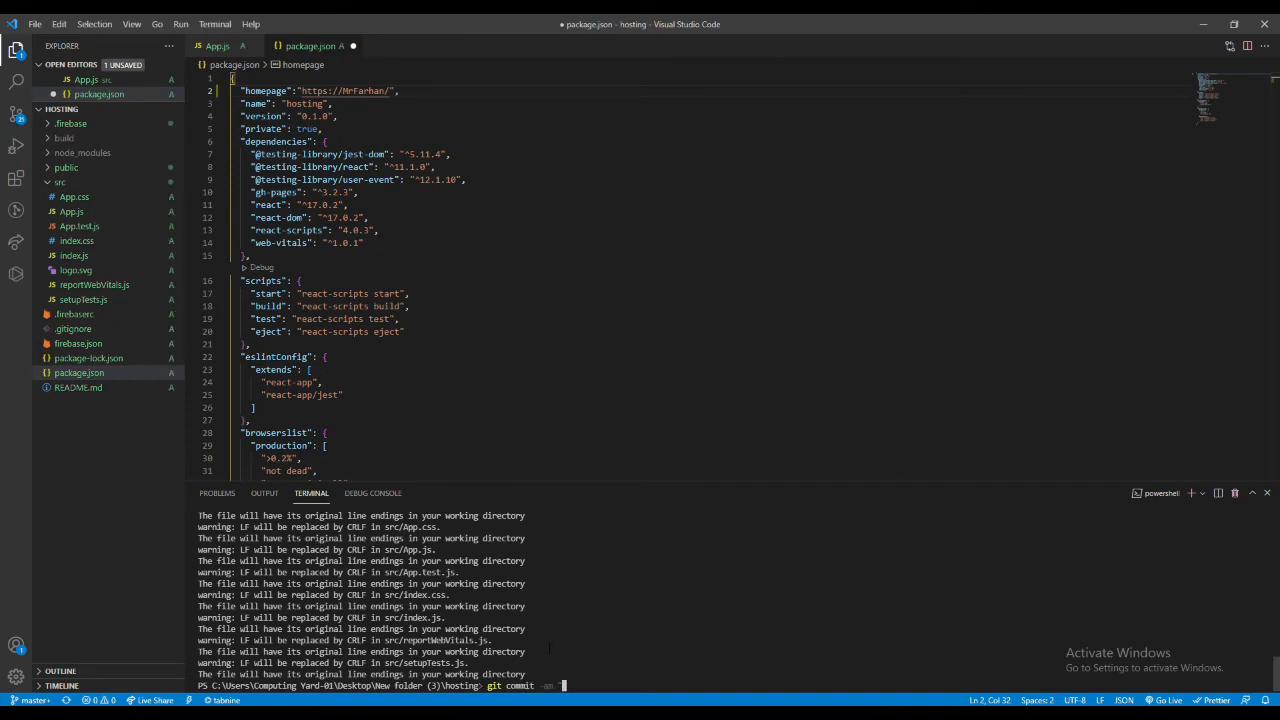
text("ini)
key(BackSpace)
key(BackSpace)
key(BackSpace)
text(react project working)
key(Return)
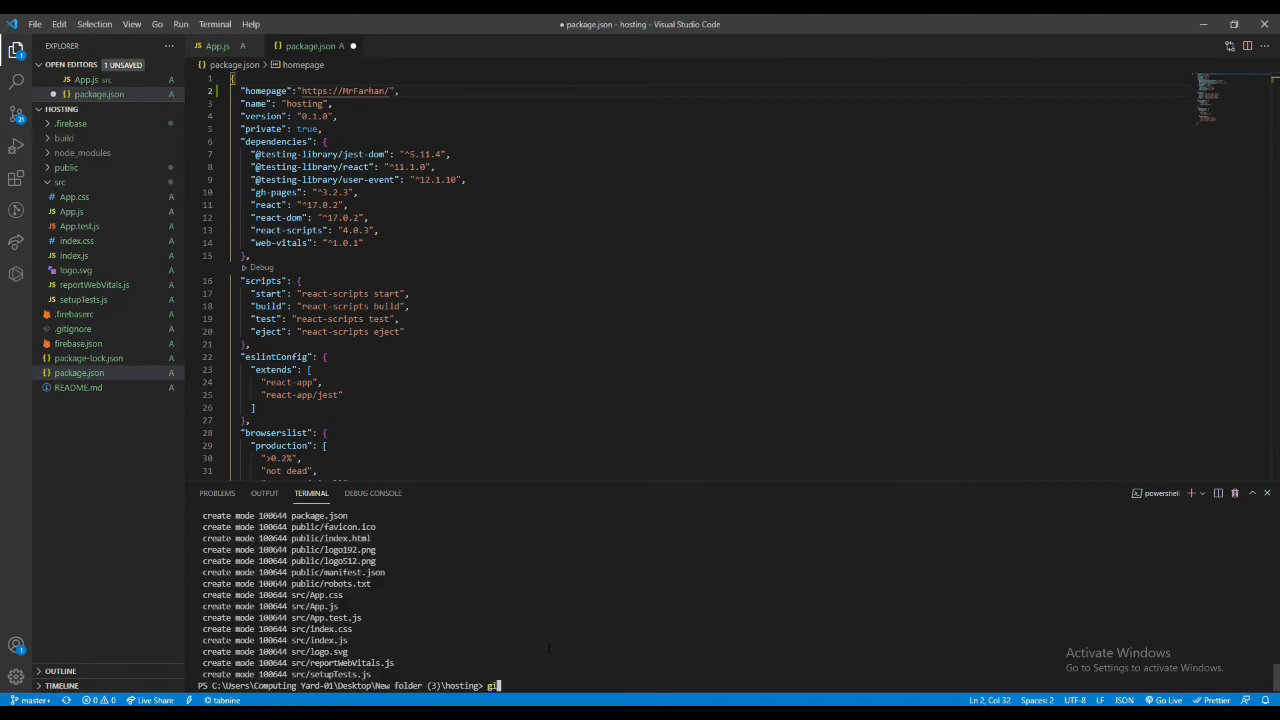
- Push the commit with git push -u origin master and reload the react-deployment repository page in Chrome
text(git push)
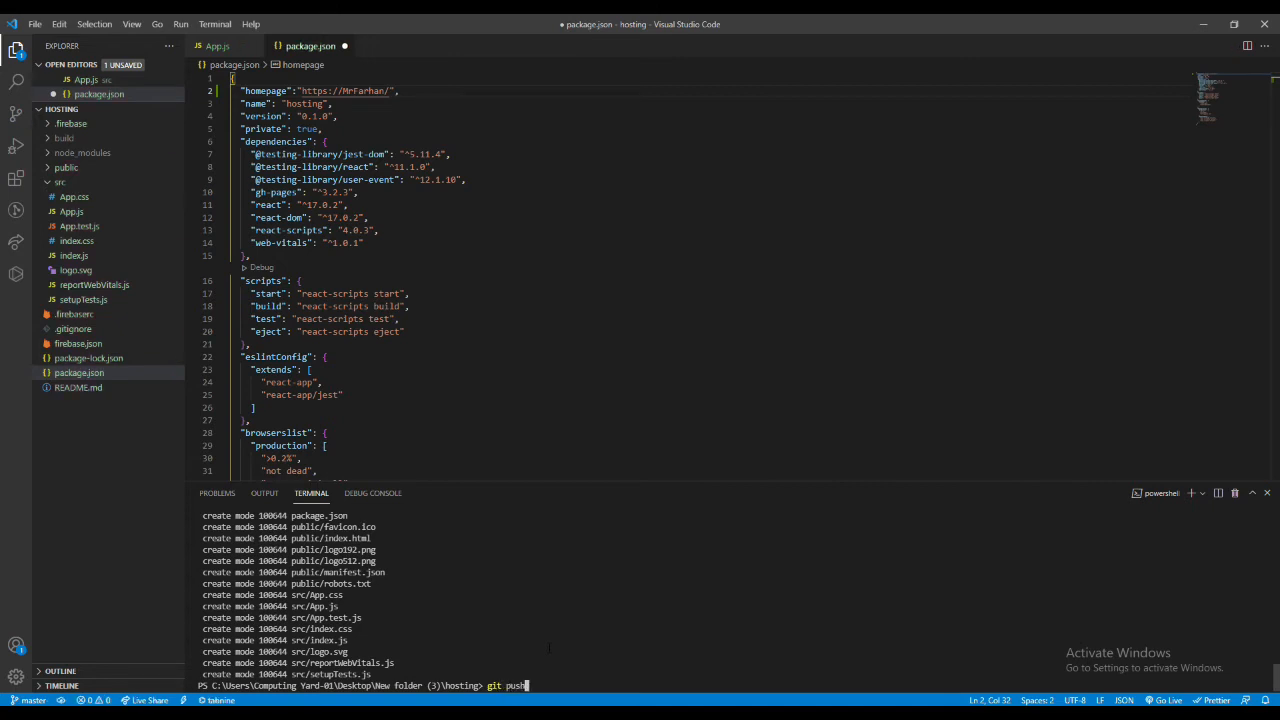
text( -u origin master)
key(Return)
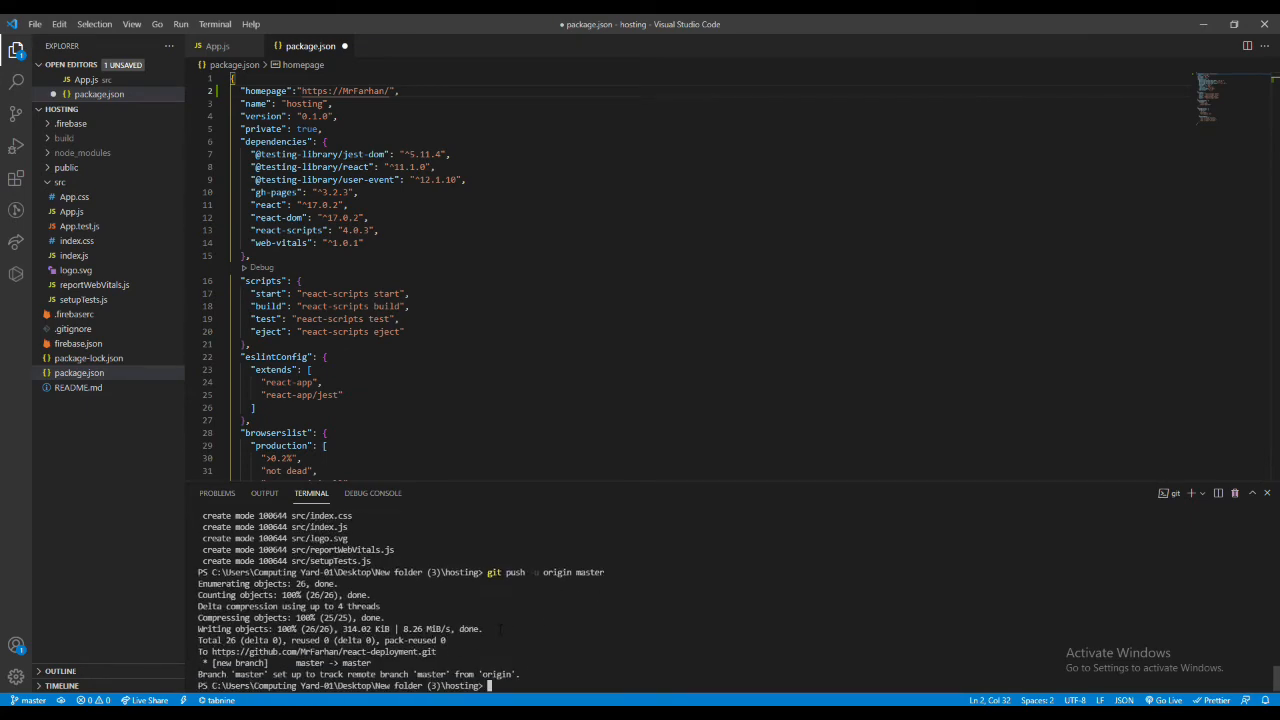
key(alt+Tab)
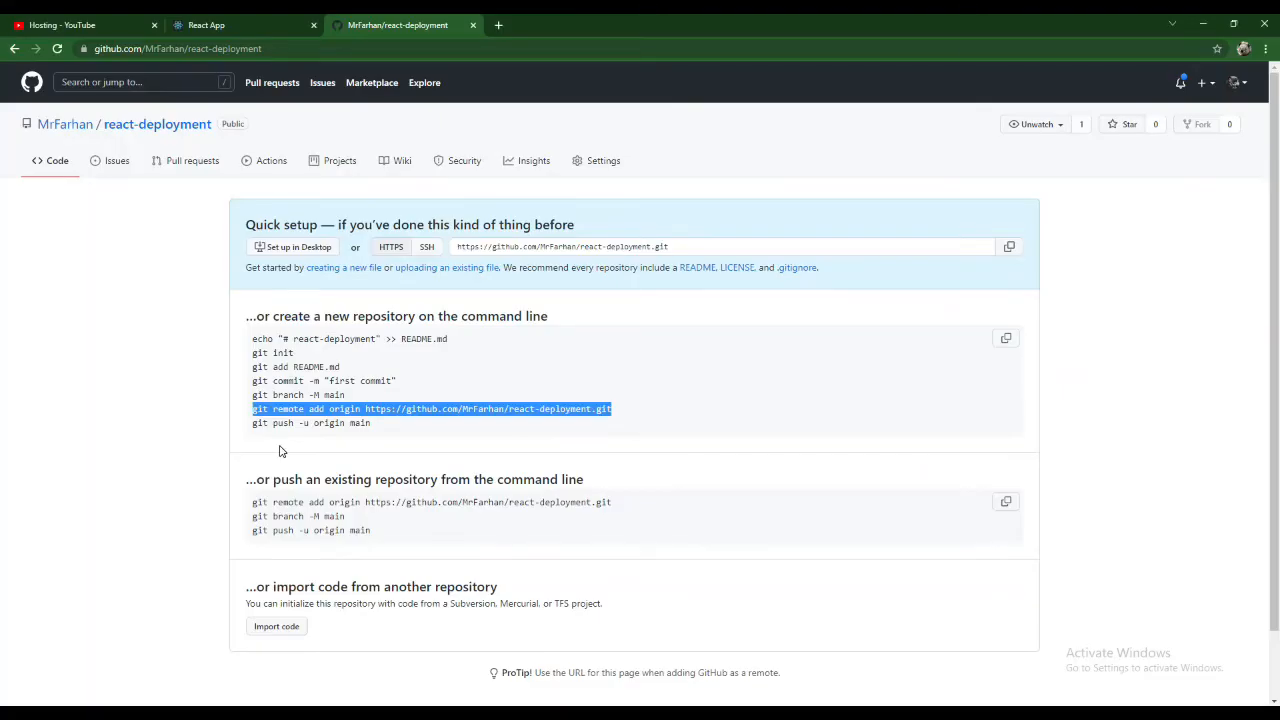
click(58, 49)
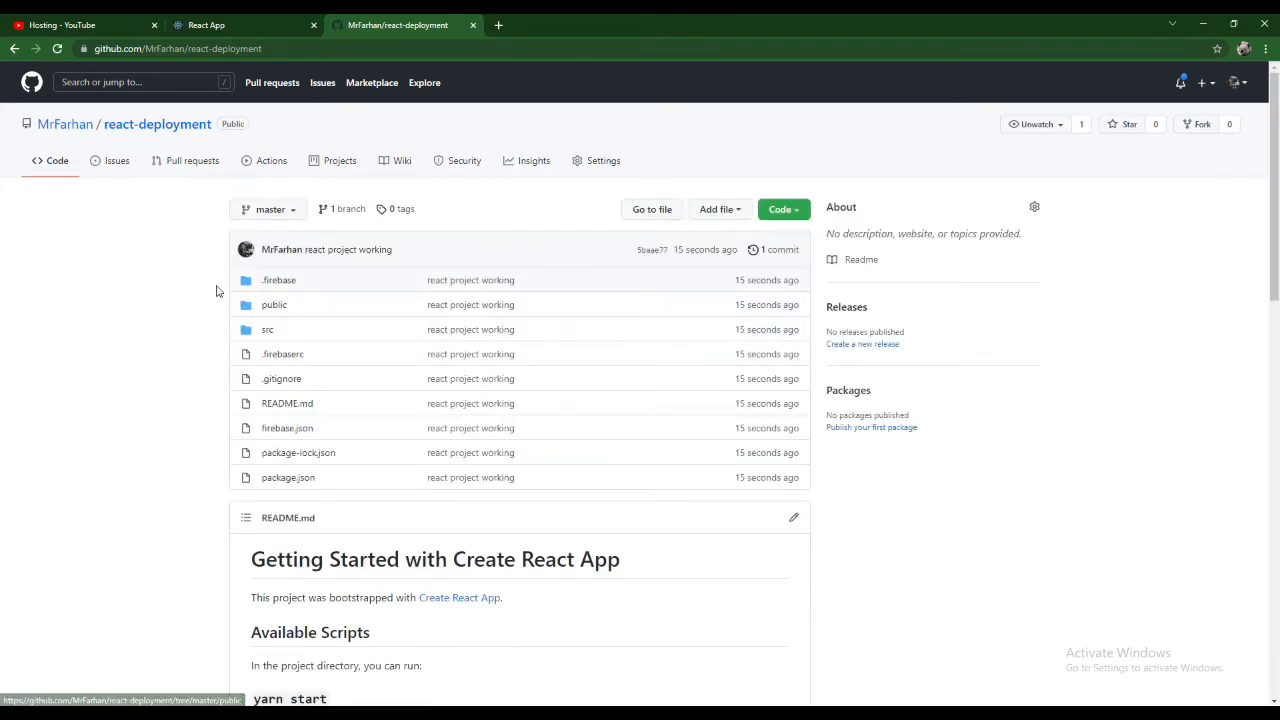
- Complete the homepage URL in package.json with the repository name react-deployment, copied from the GitHub repository page
key(alt+Tab)
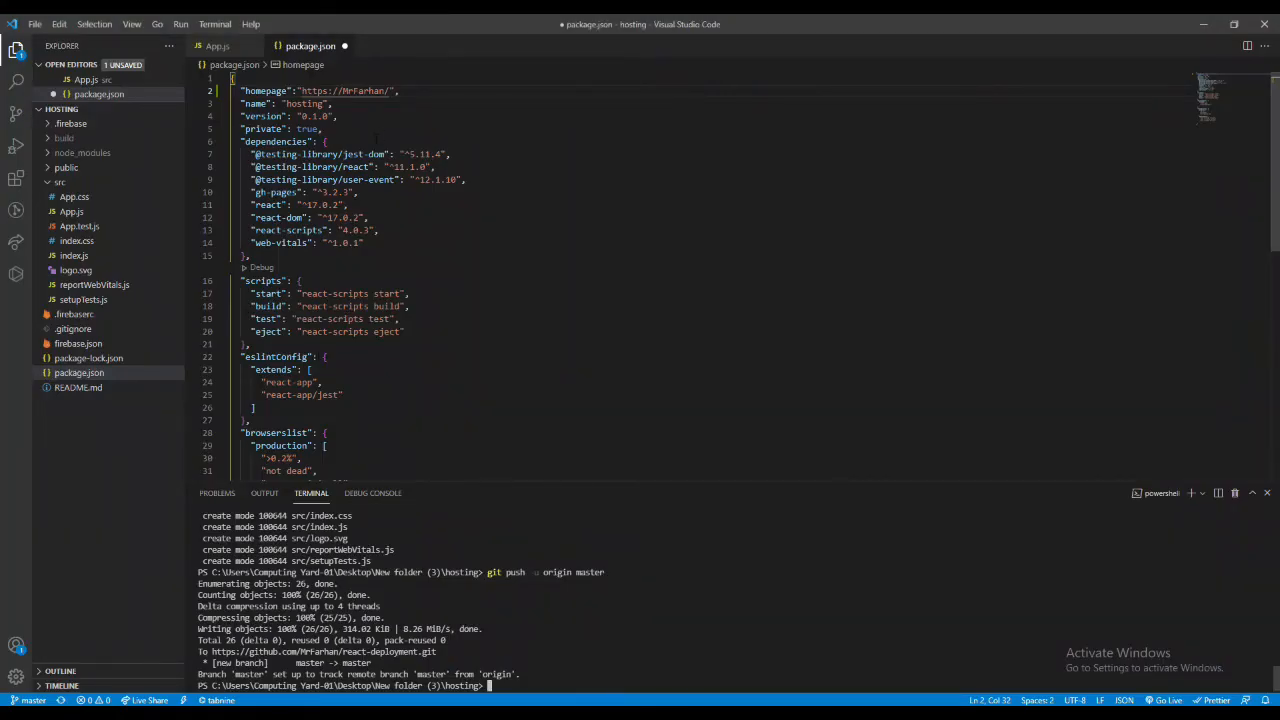
key(alt+Tab)
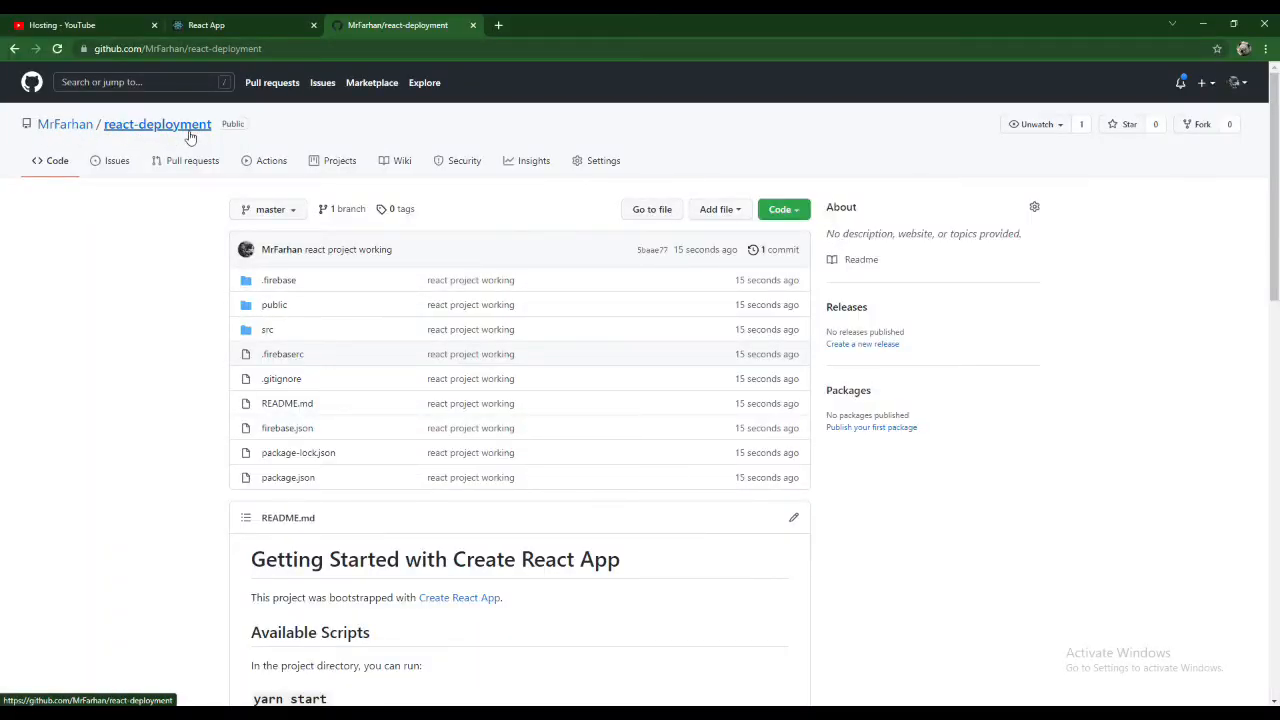
drag(214, 127, 108, 128)
key(ctrl+c)
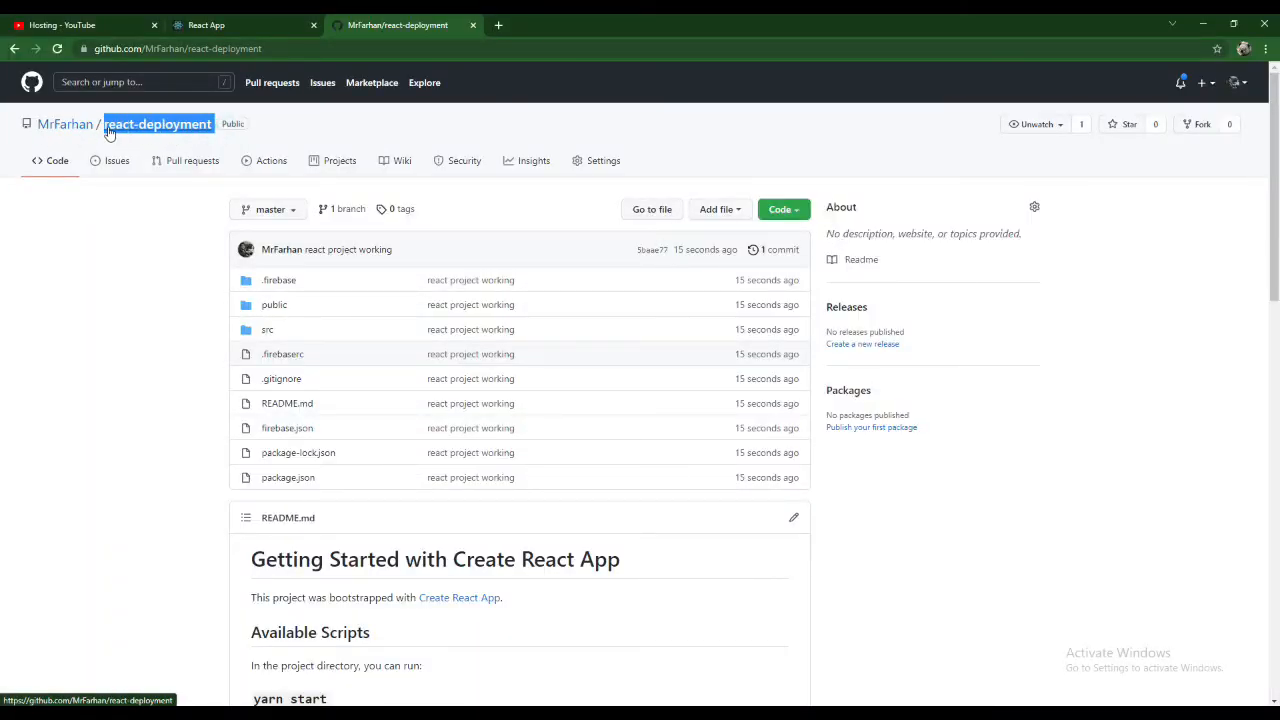
key(alt+Tab)
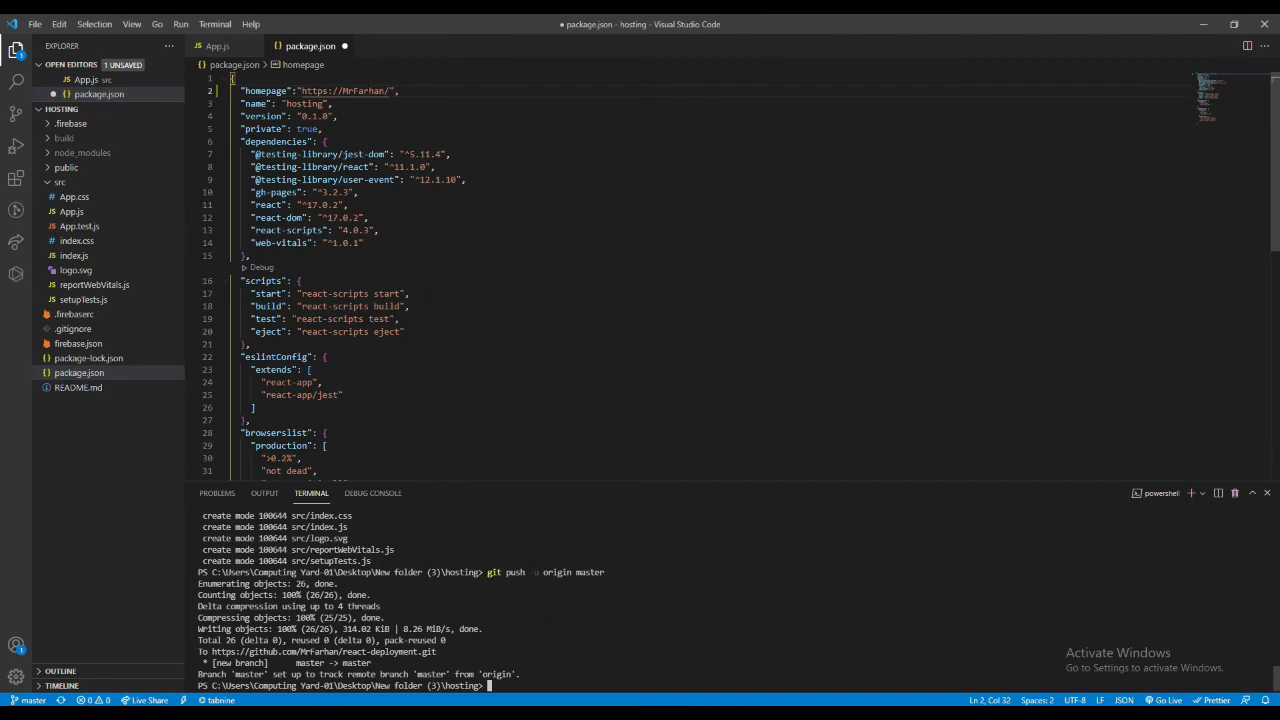
double_click(363, 91)
key(alt+Tab)
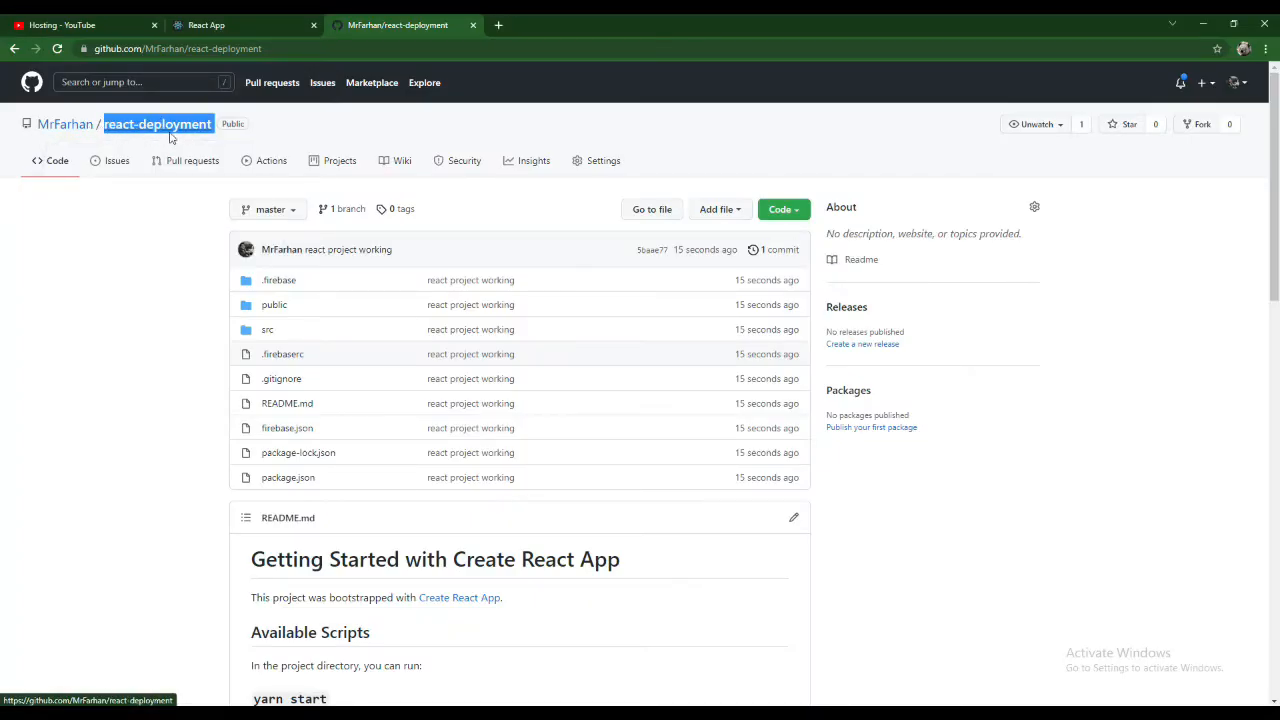
key(alt+Tab)
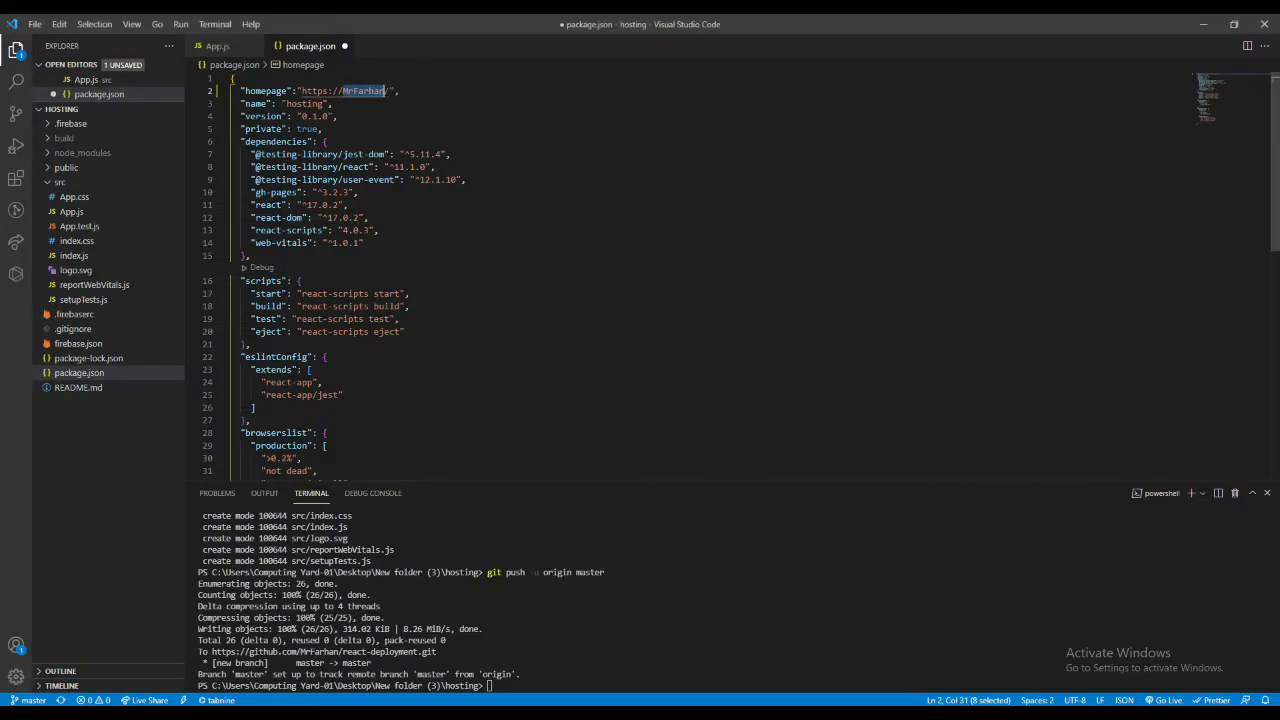
click(386, 91)
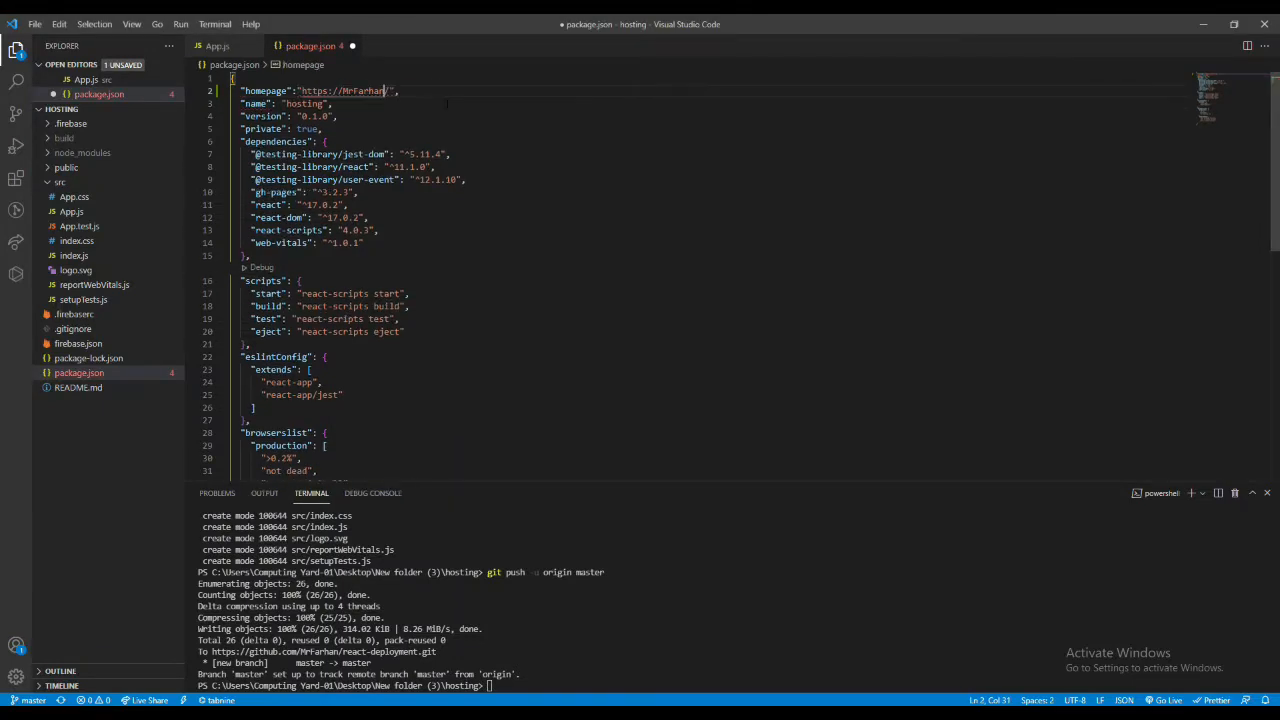
text(/)
key(ctrl+v)
key(Return)
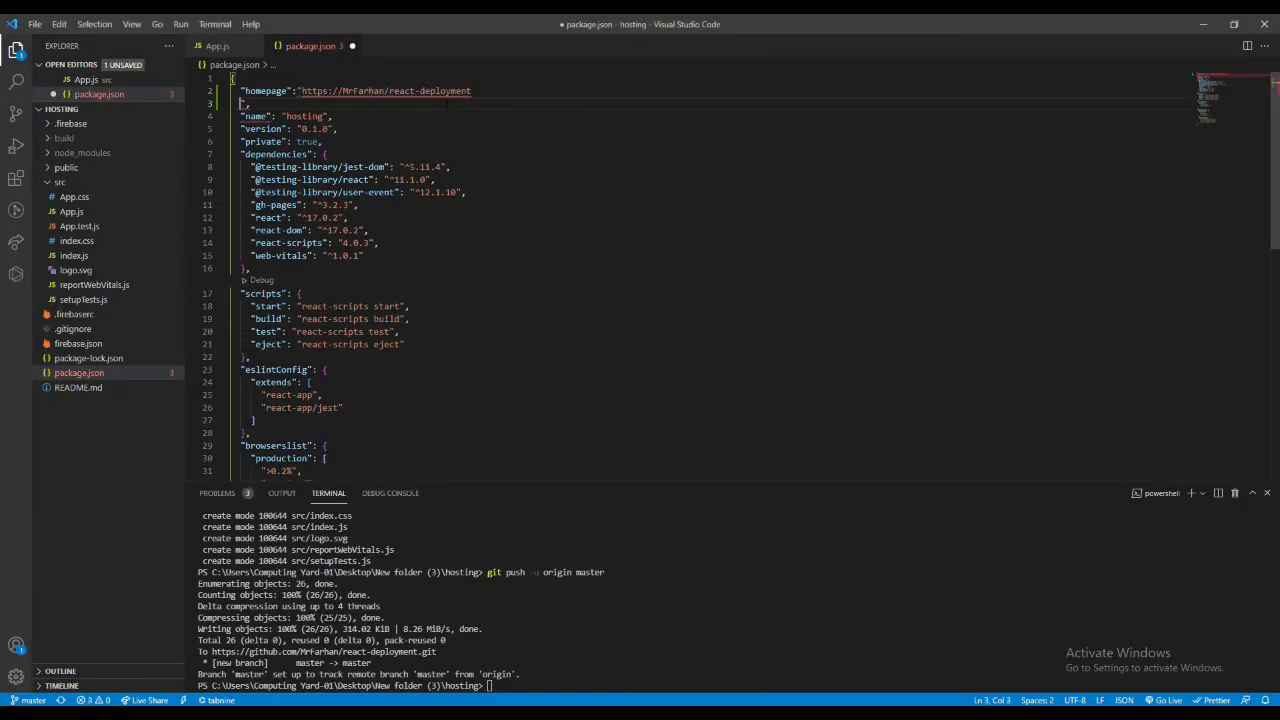
key(BackSpace)
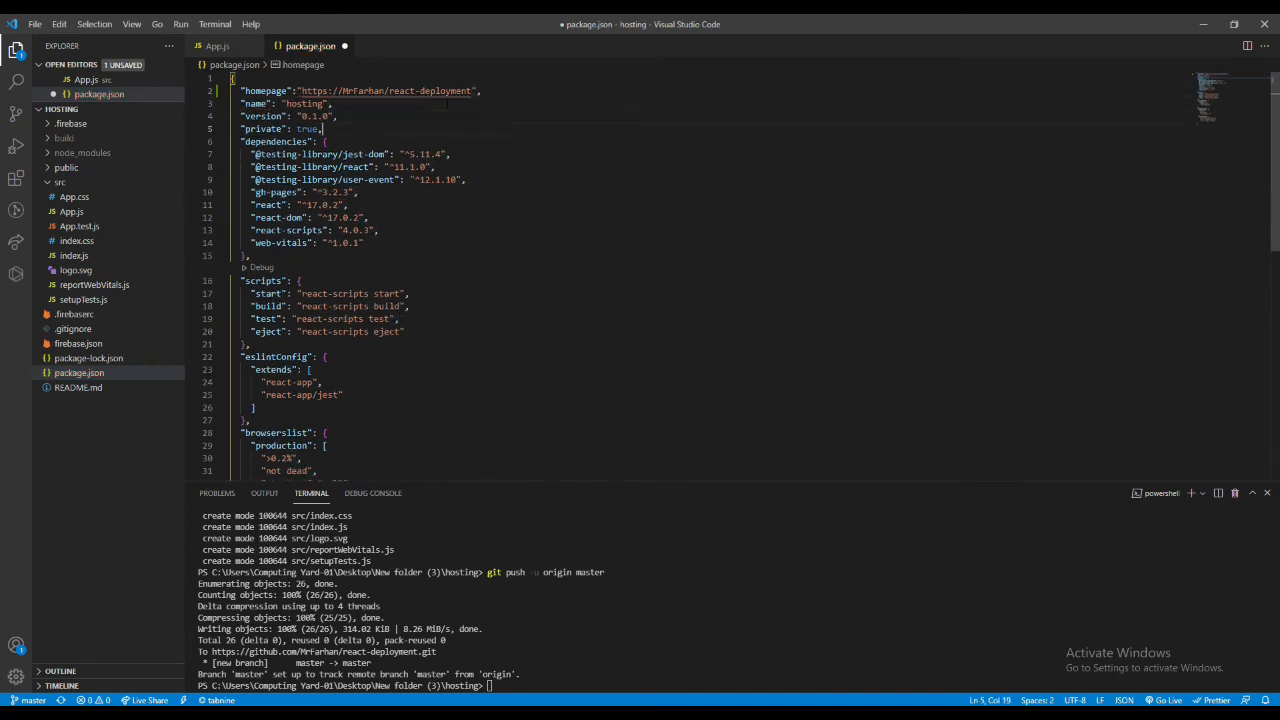
- Add a predeploy script with the command "npm run build" at the start of the scripts section in package.json
key(Down)
key(Down)
key(Down)
key(Down)
key(Down)
key(Down)
key(Down)
key(Down)
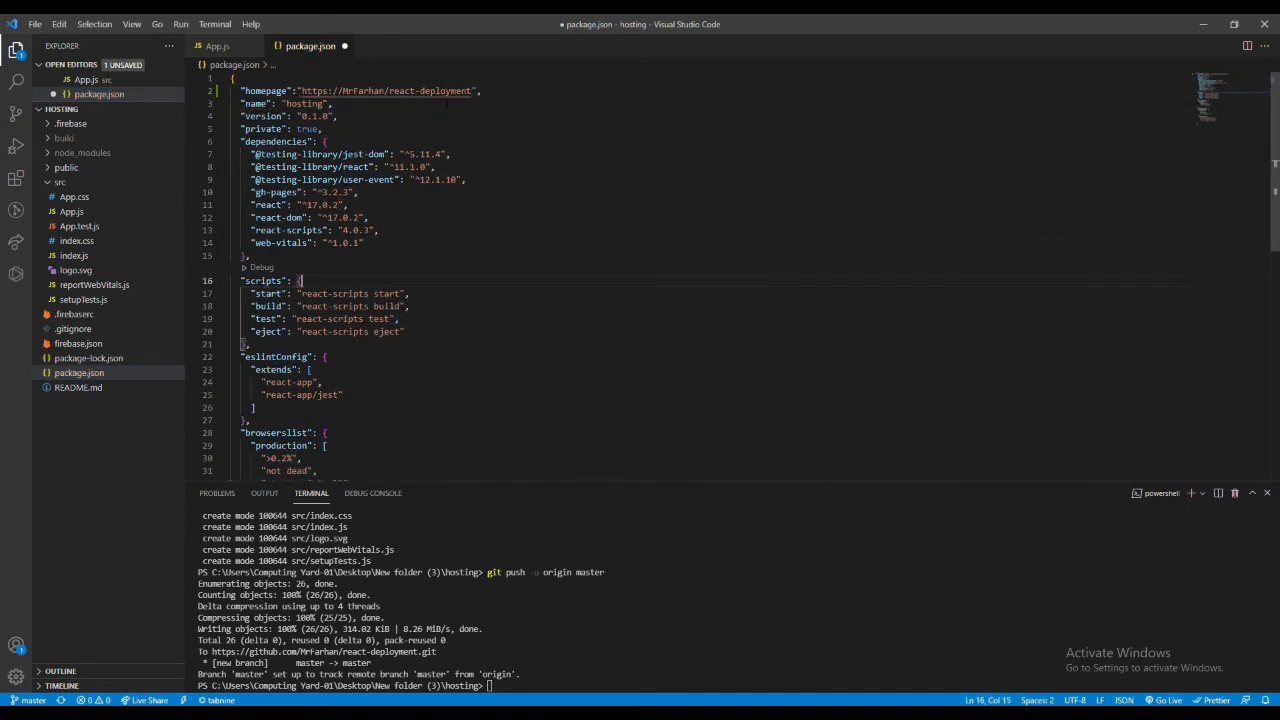
key(Return)
text(")
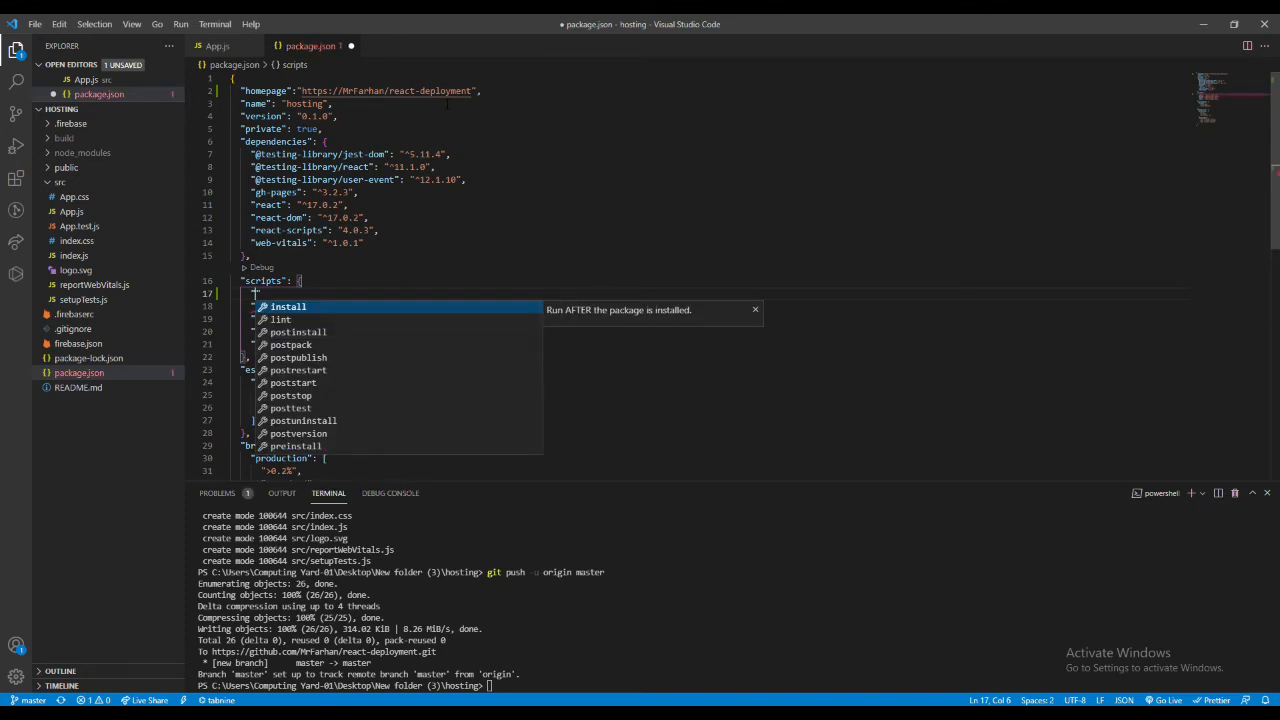
text(predeploy)
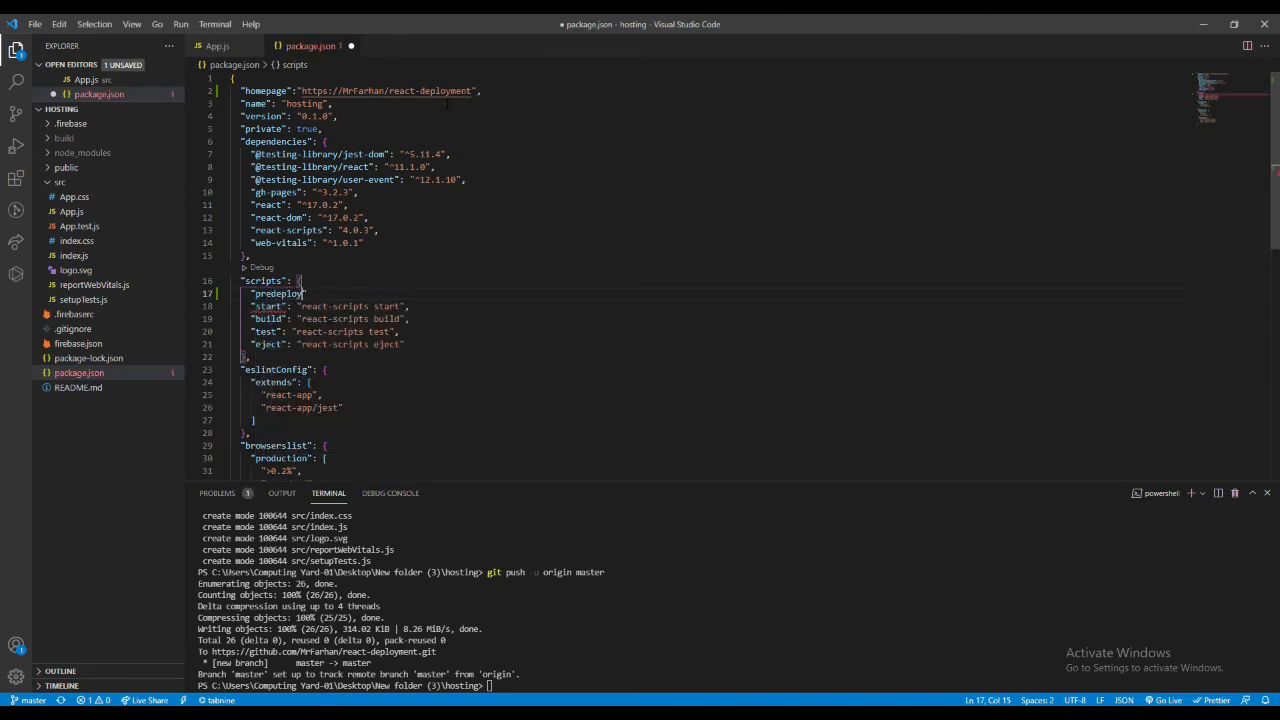
text(": )
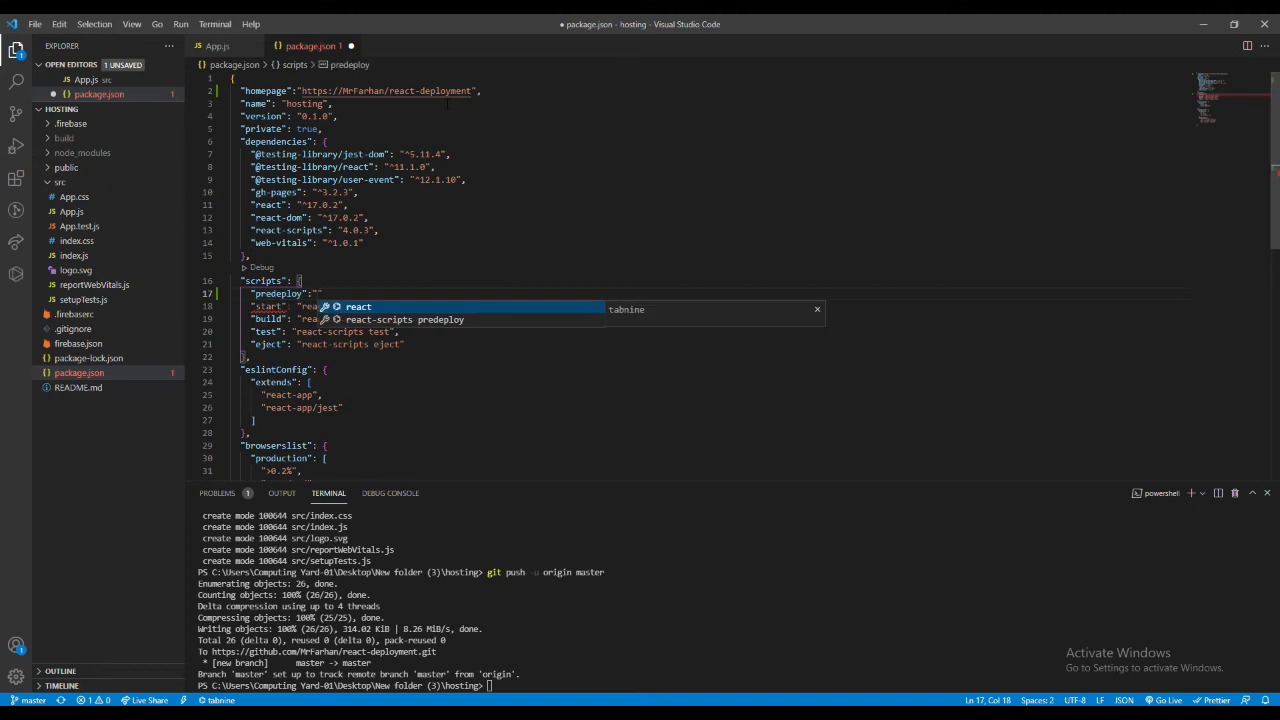
text(",)
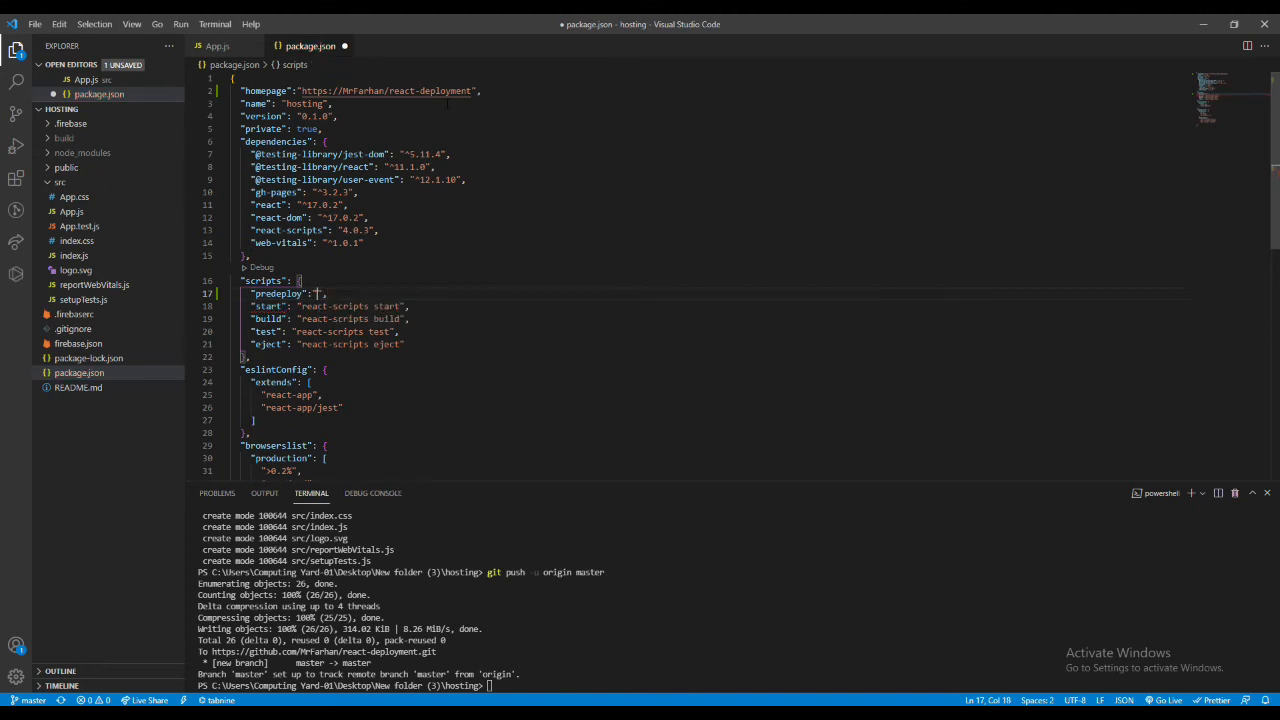
text("npm run build)
- Add a deploy script with the command "gh-pages -d build" below predeploy and save package.json
key(Return)
text("deplo)
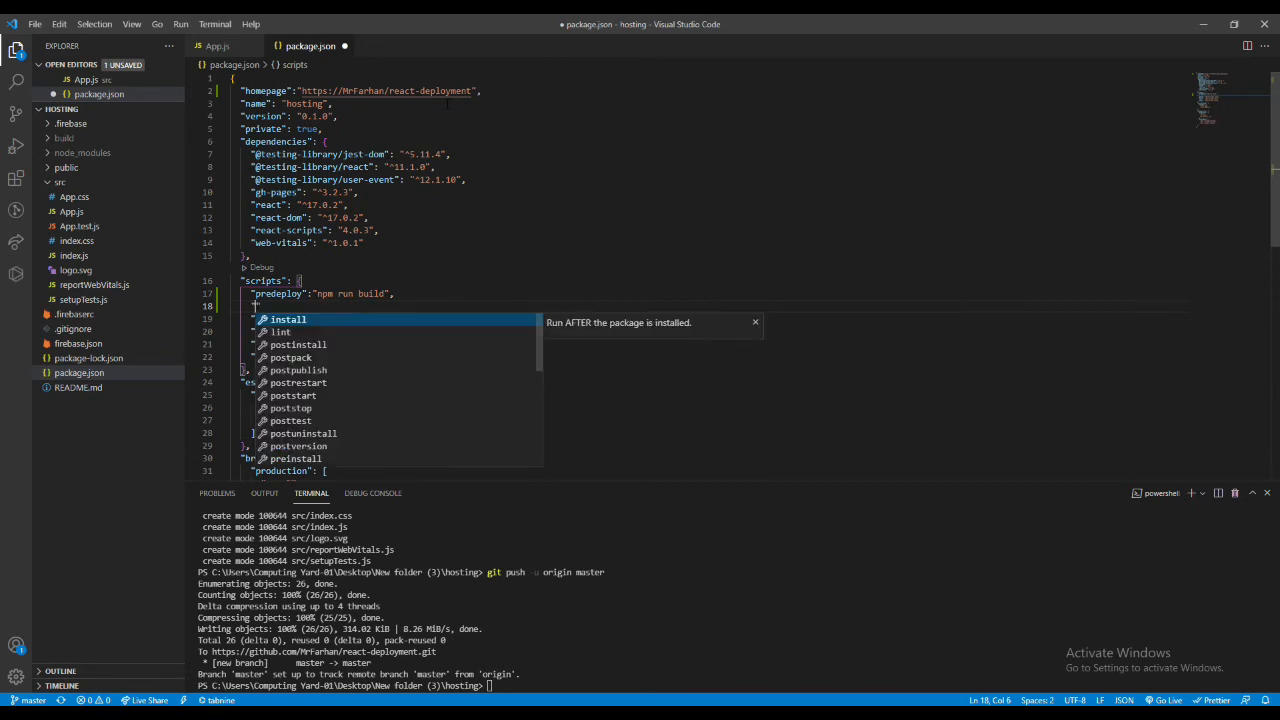
text(y)
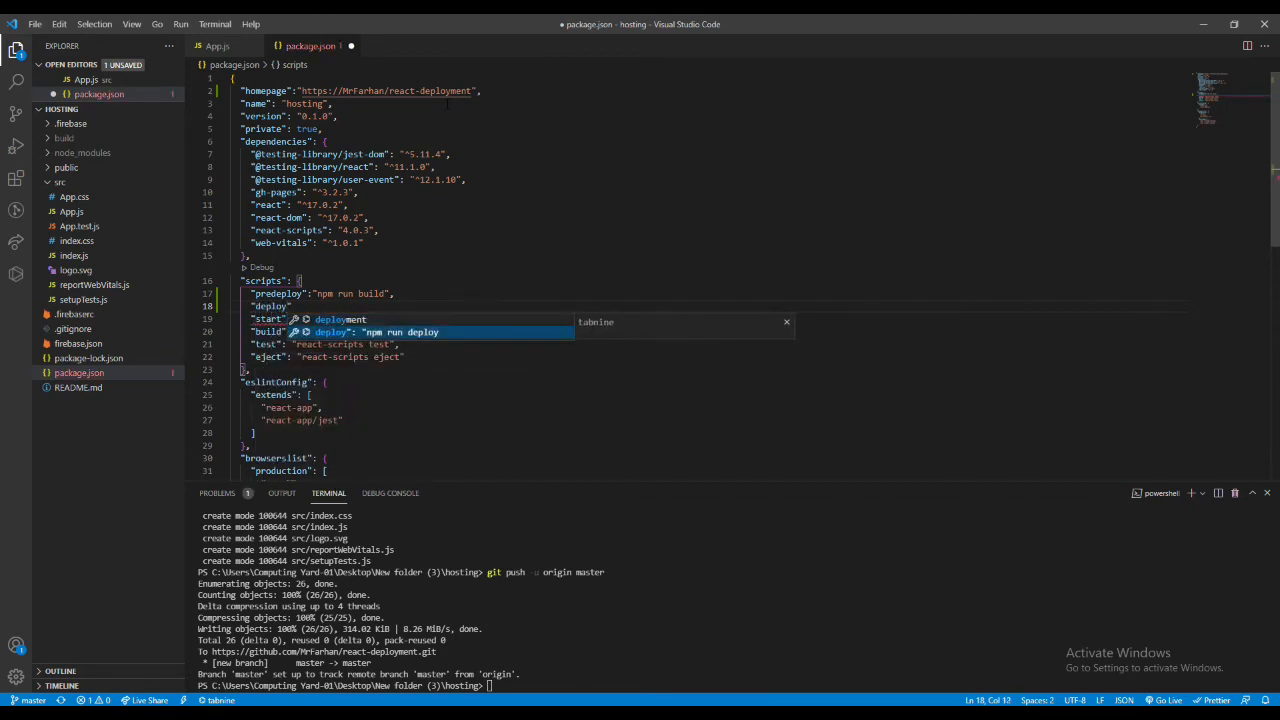
text(":")
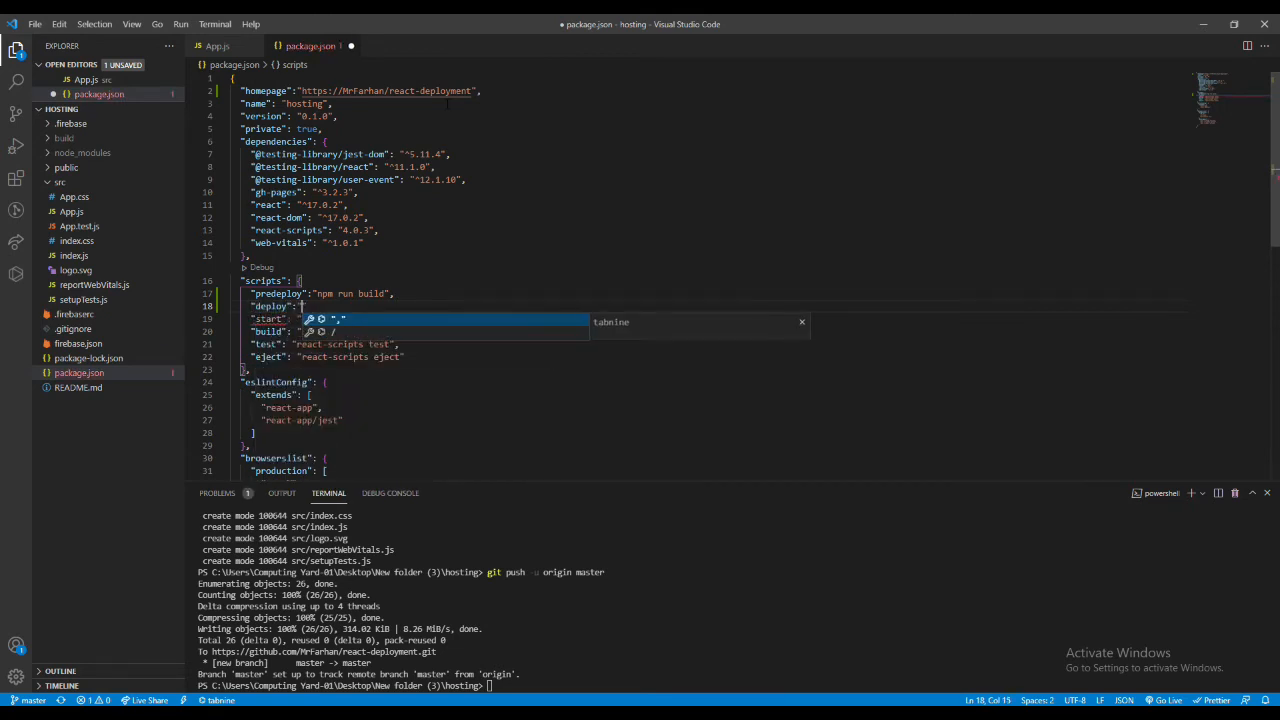
text(ghp)
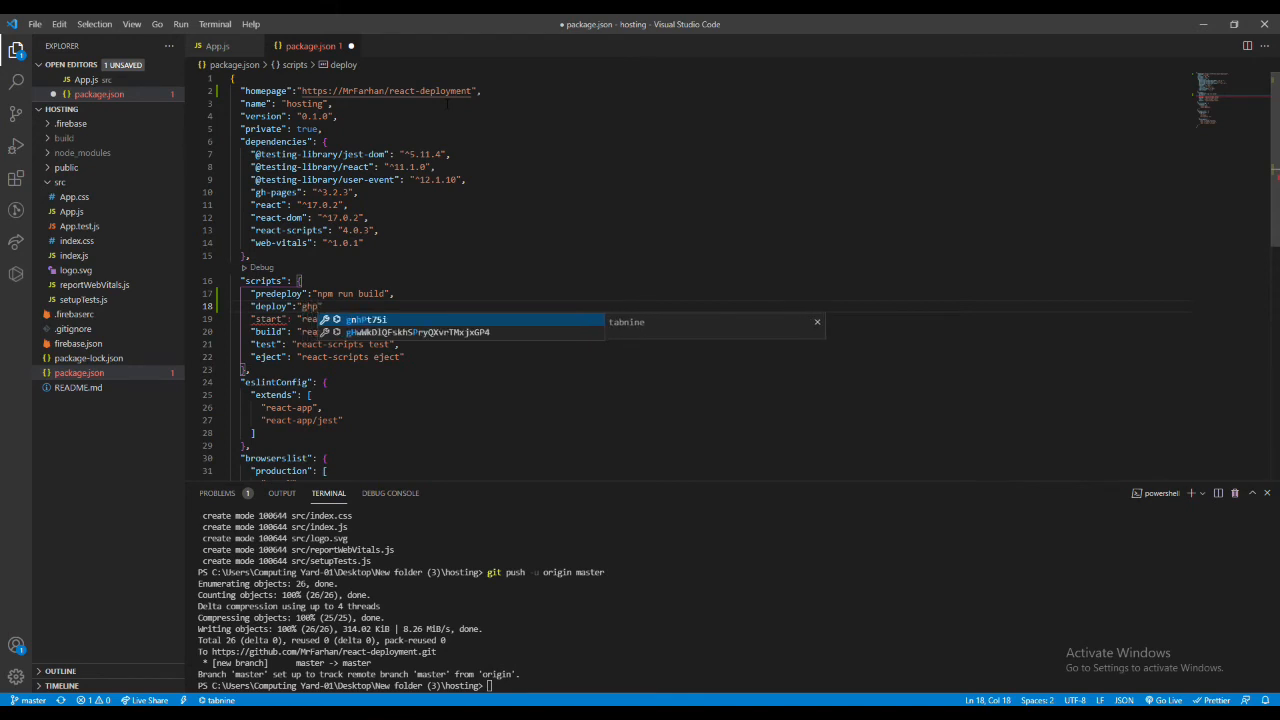
key(BackSpace)
text(-pages -d)
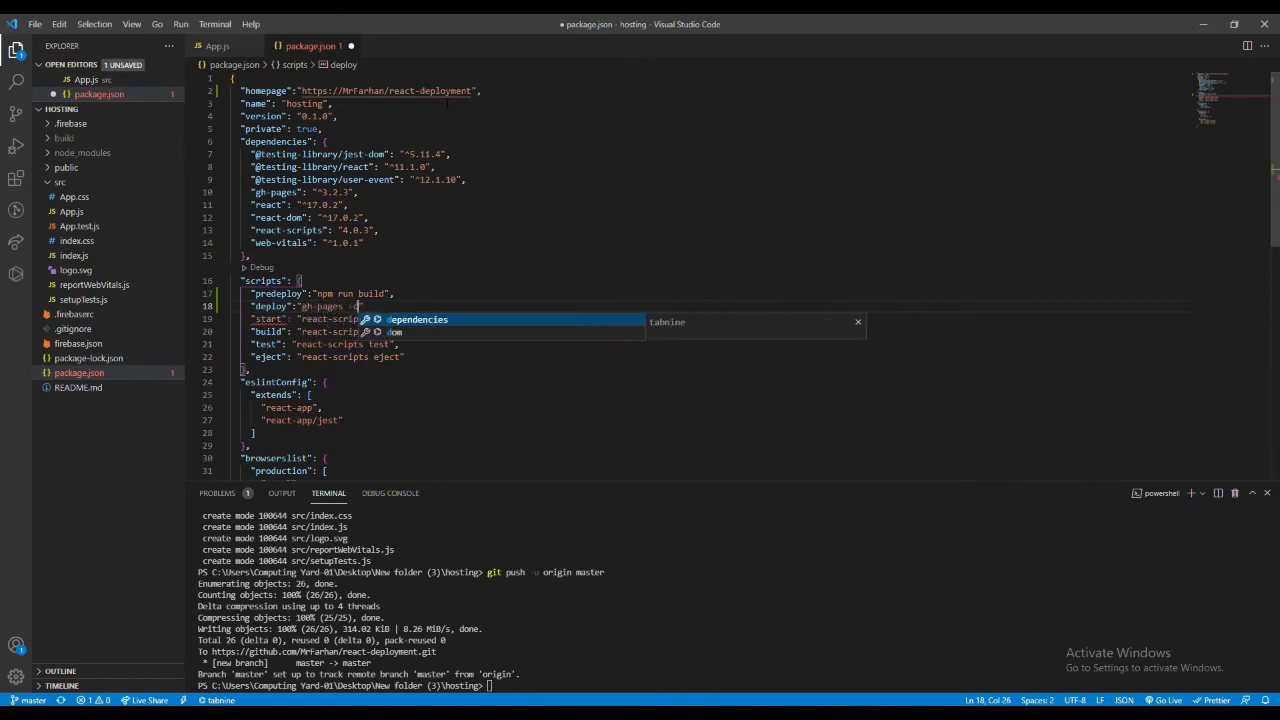
text( build)
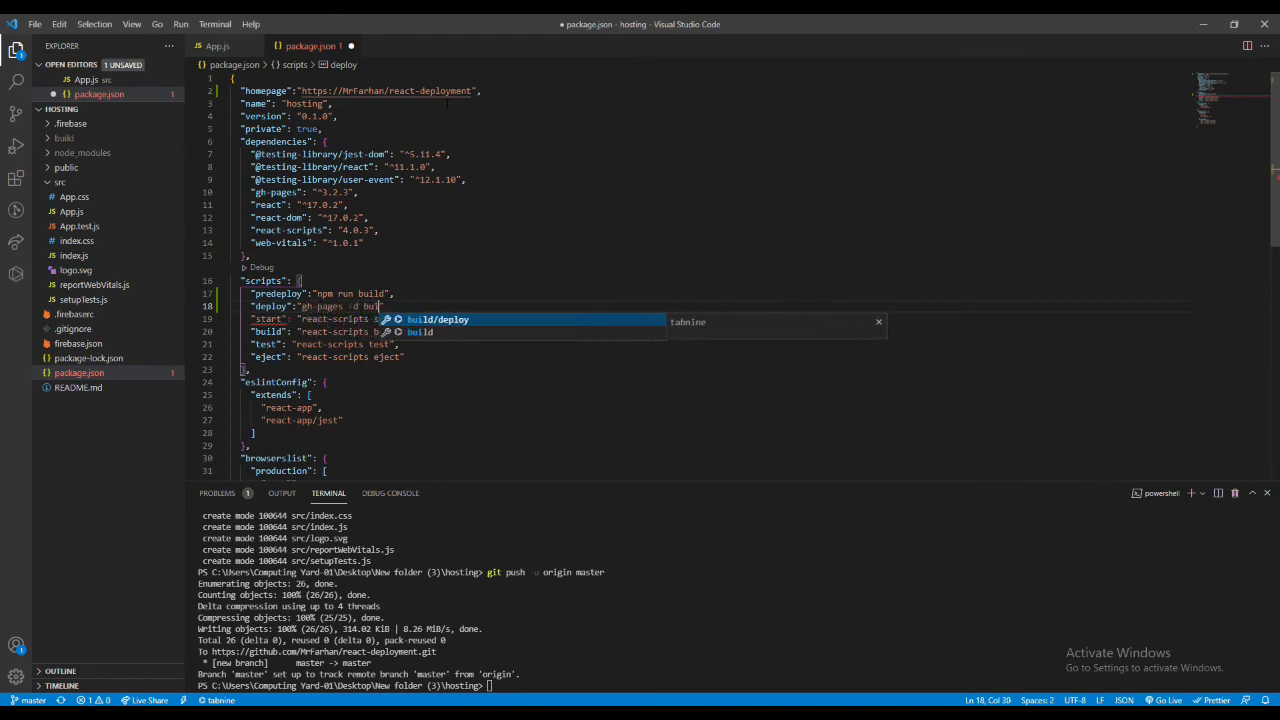
text(",)
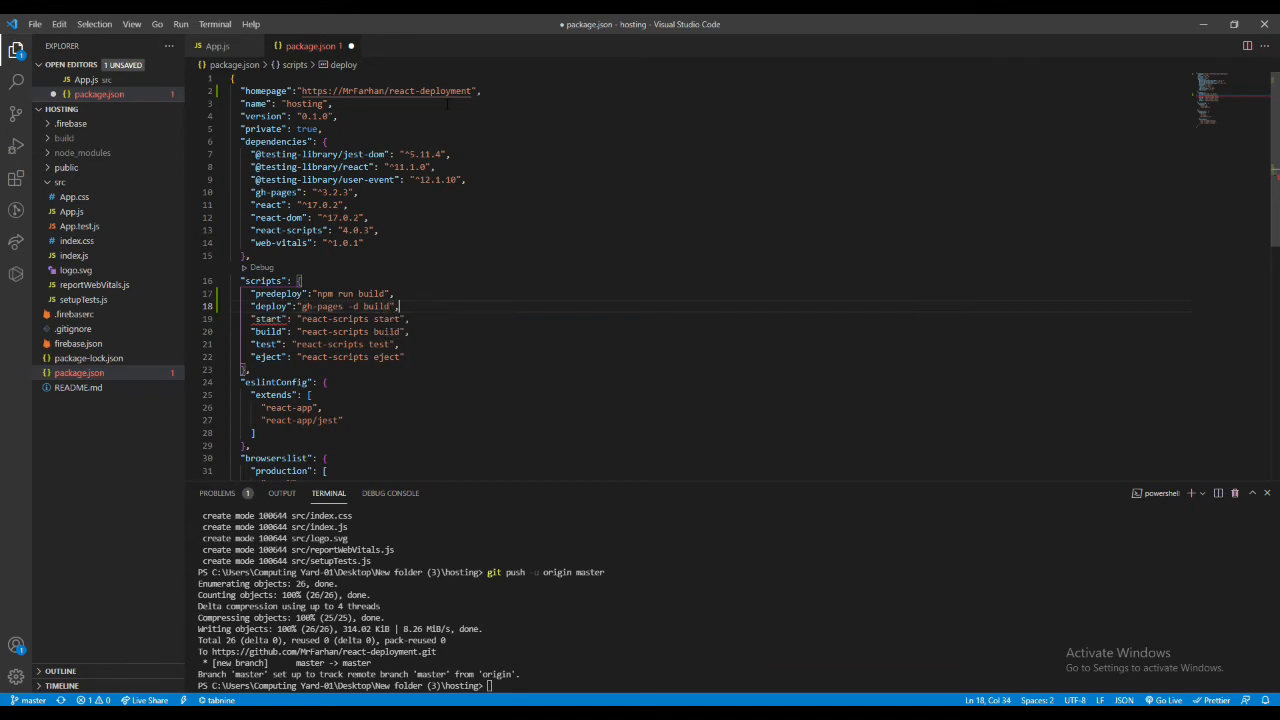
key(ctrl+s)
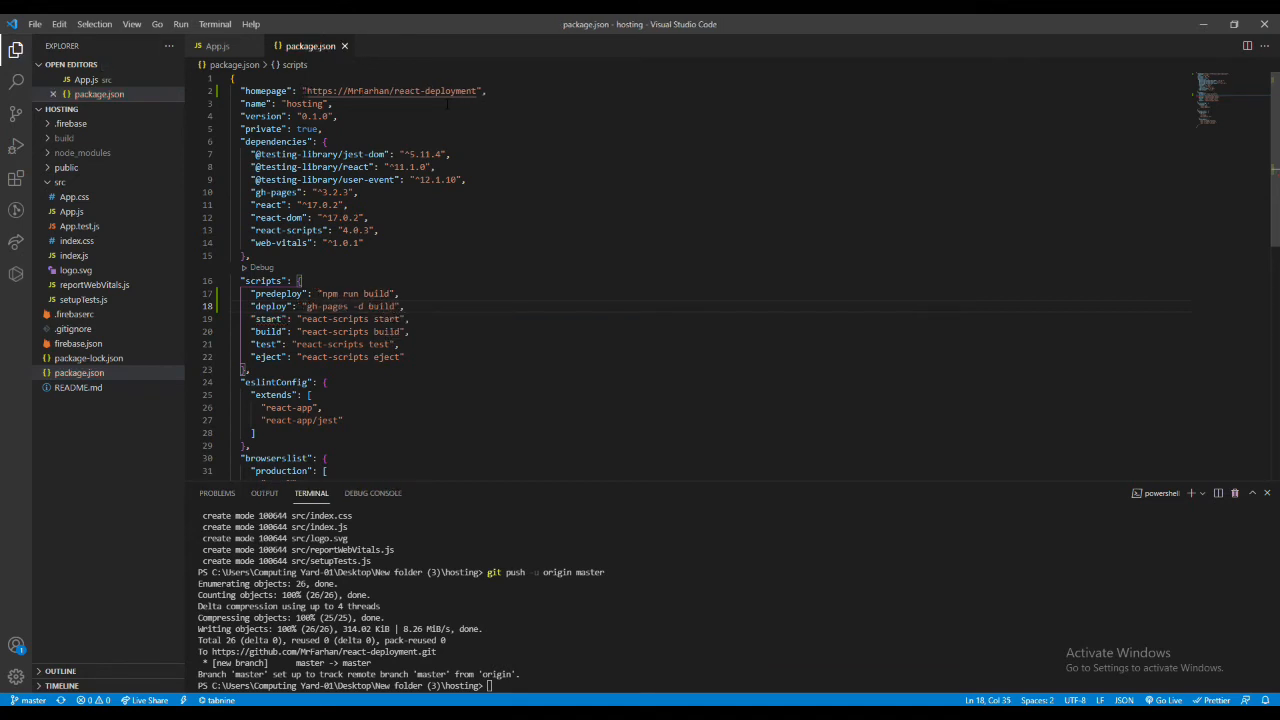
- Clear the terminal and run npm run deploy, following the predeploy and deploy output
click(590, 657)
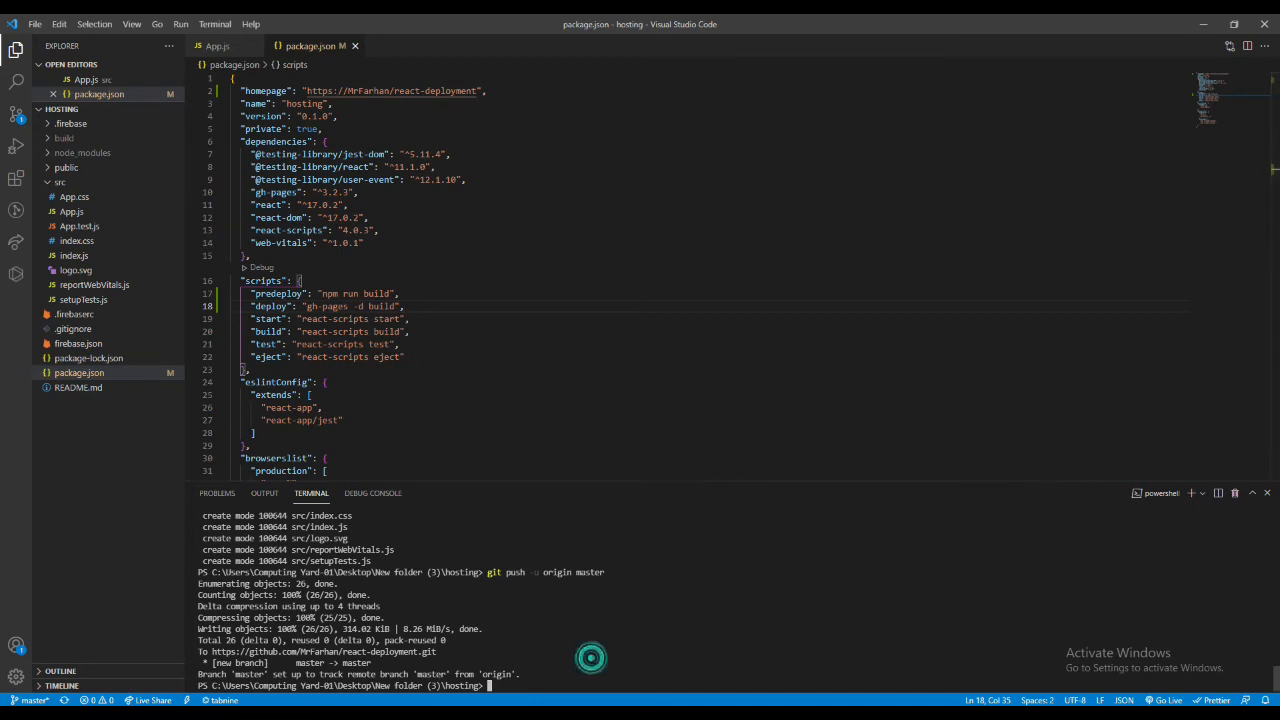
text(cls)
key(Return)
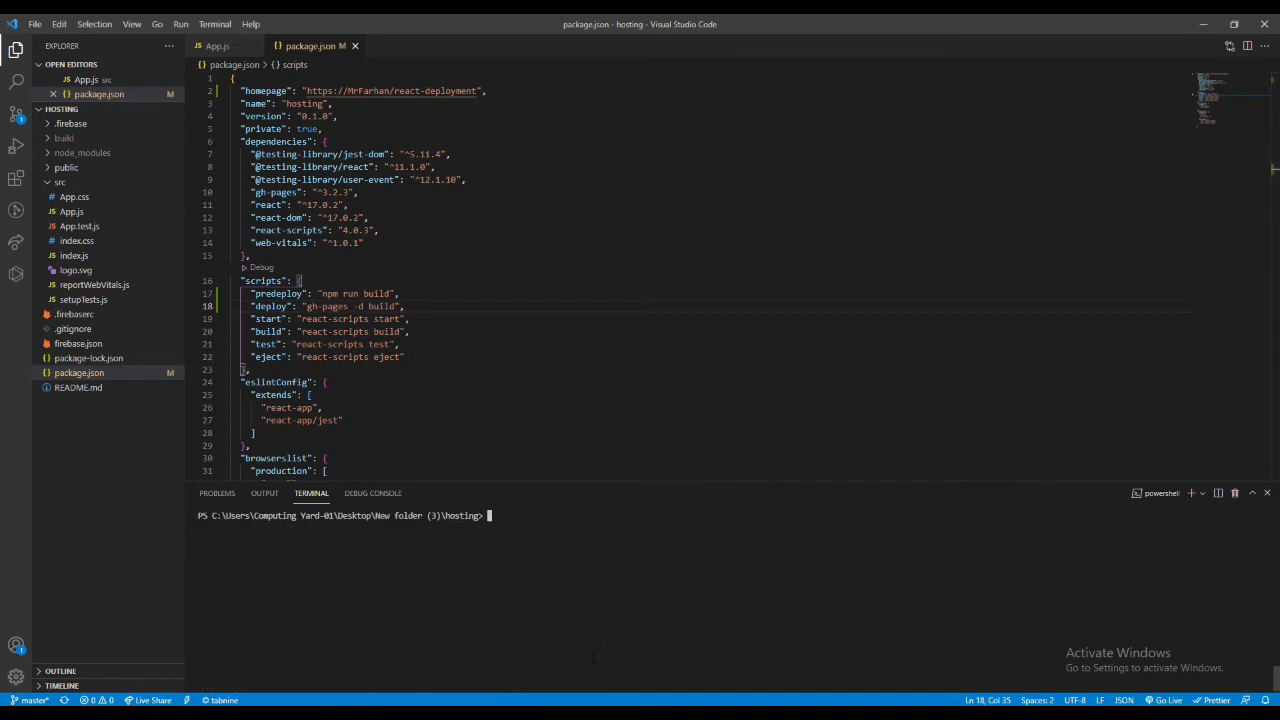
text(npm deploy)
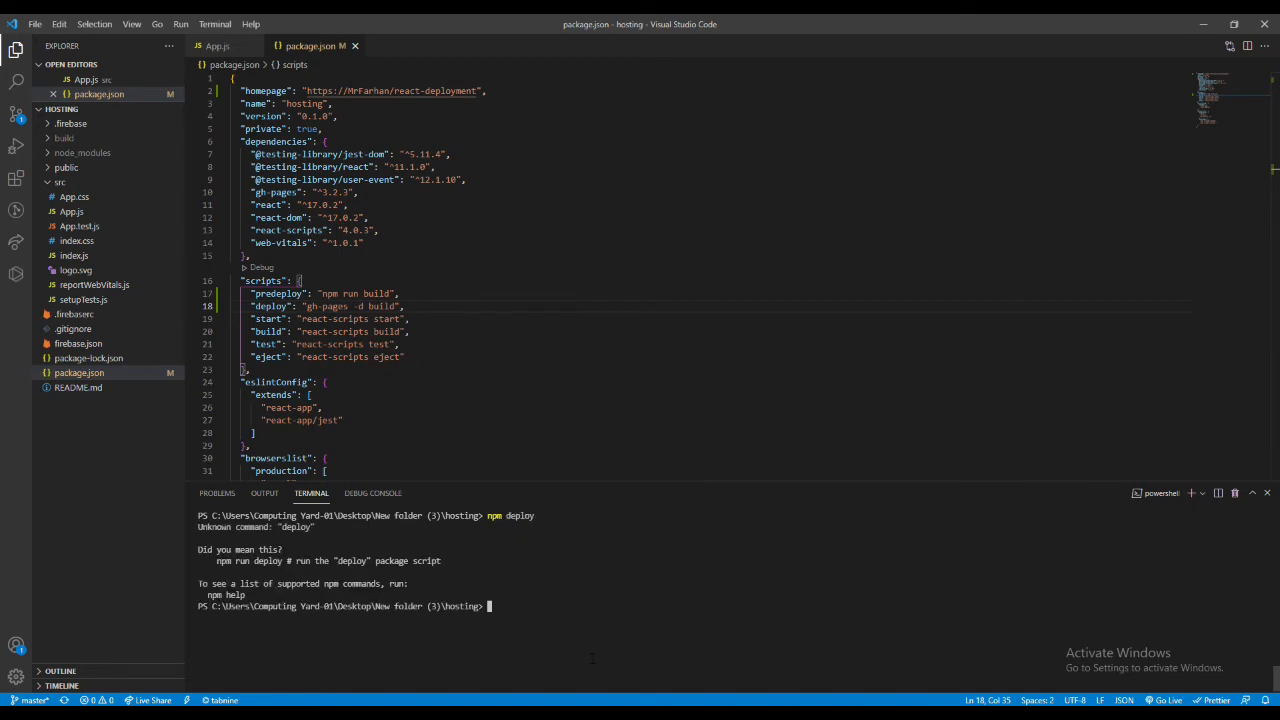
key(Up)
text(run)
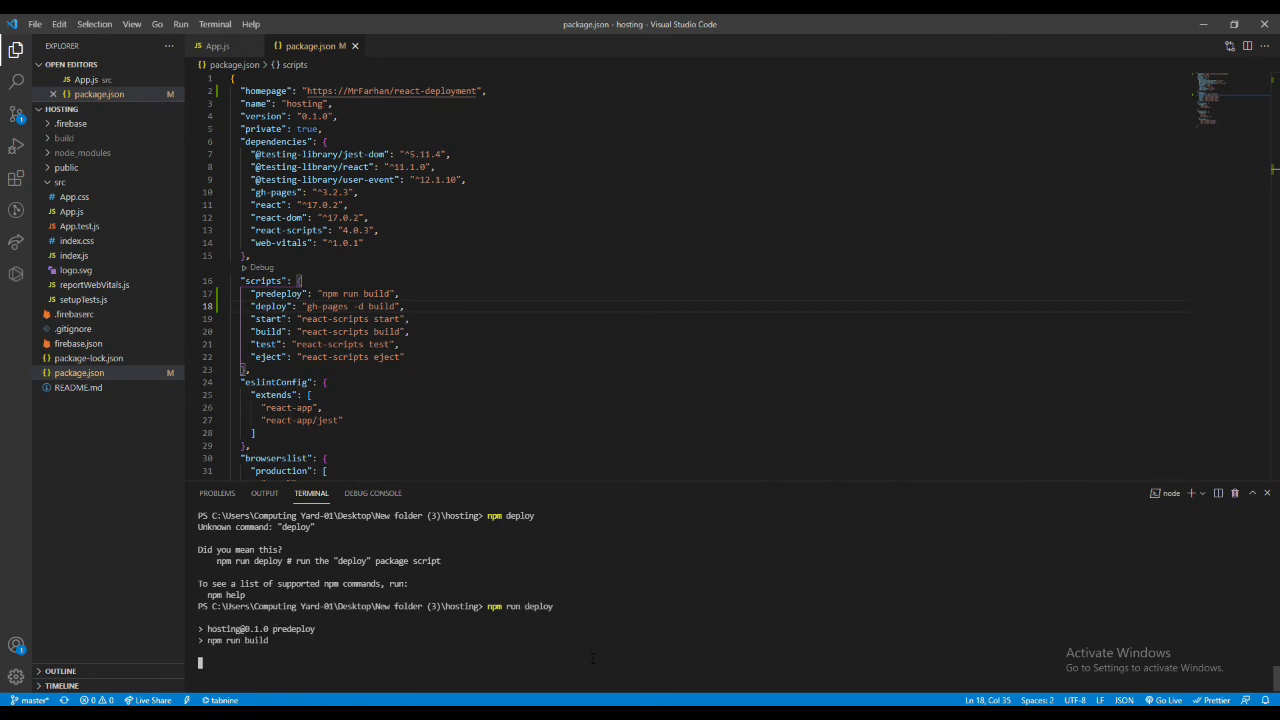
drag(200, 606, 258, 618)
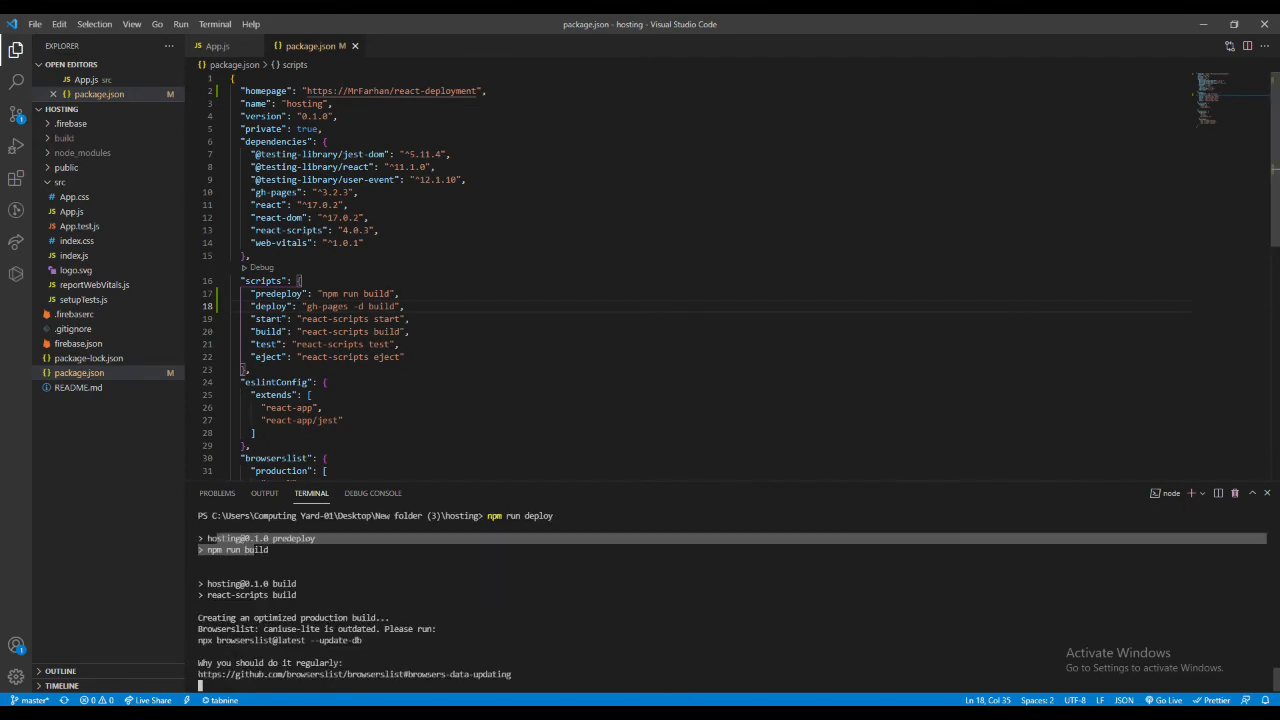
double_click(268, 306)
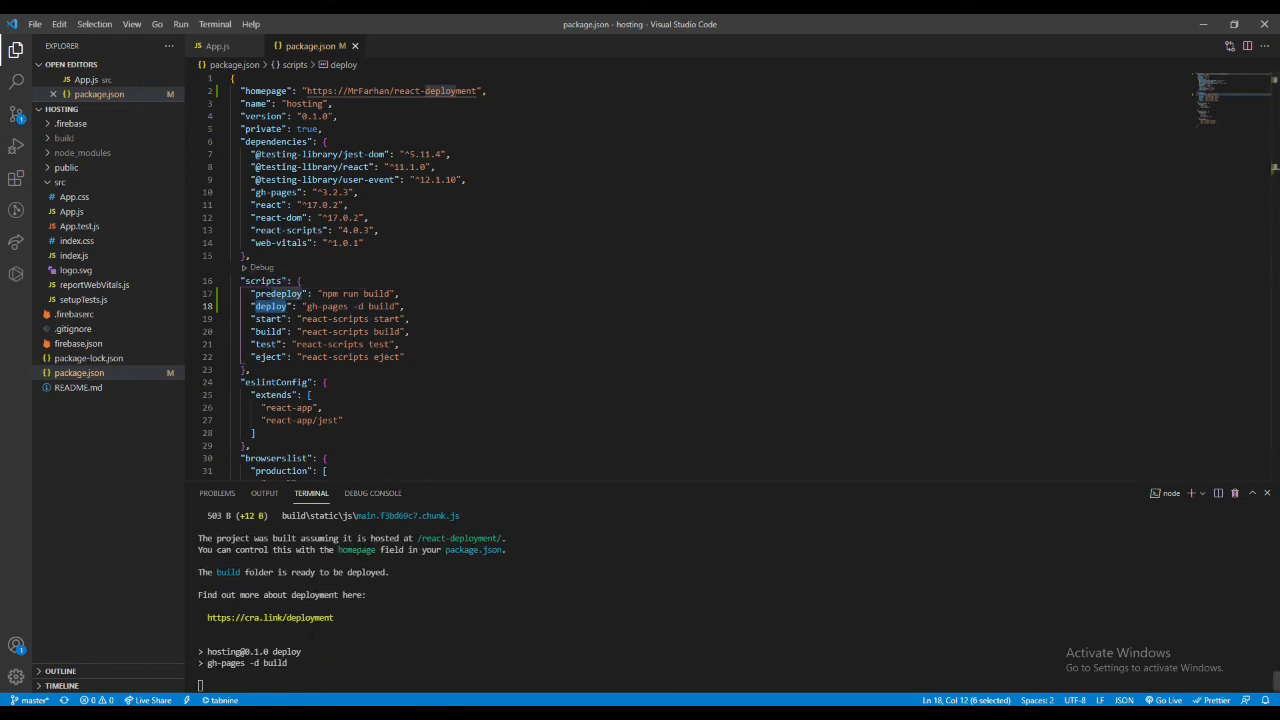
drag(304, 664, 213, 639)
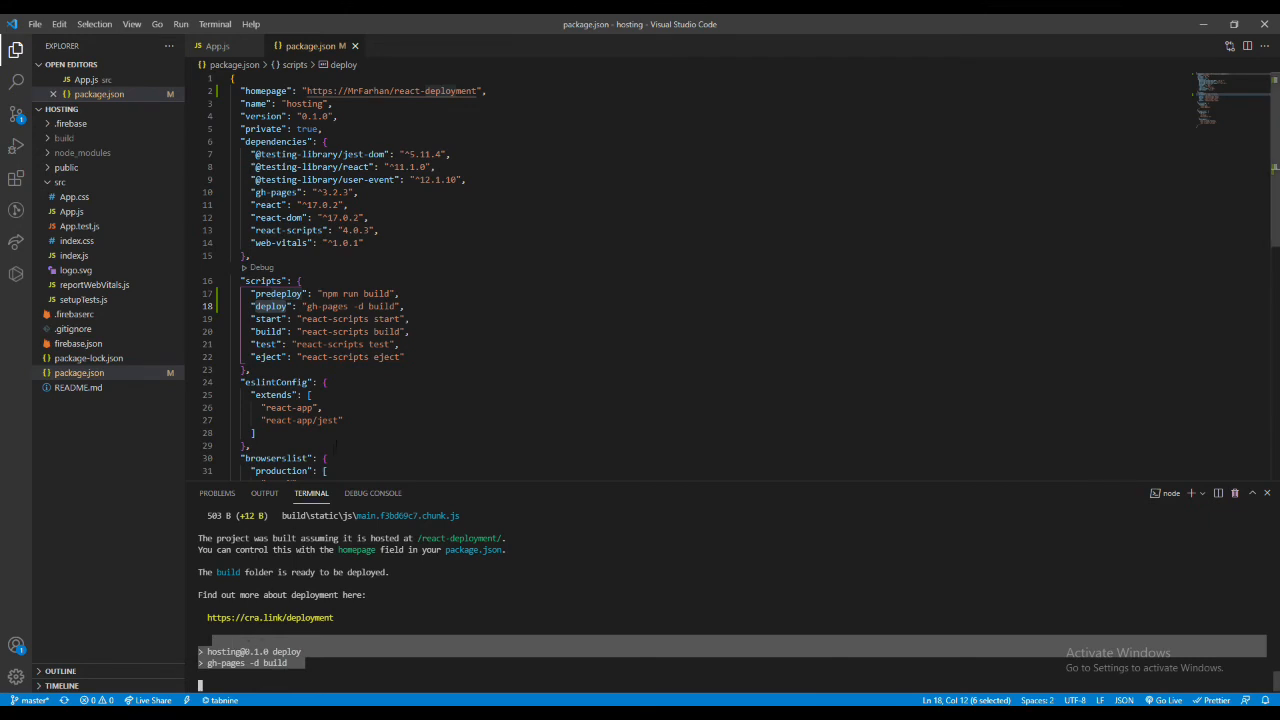
click(335, 445)
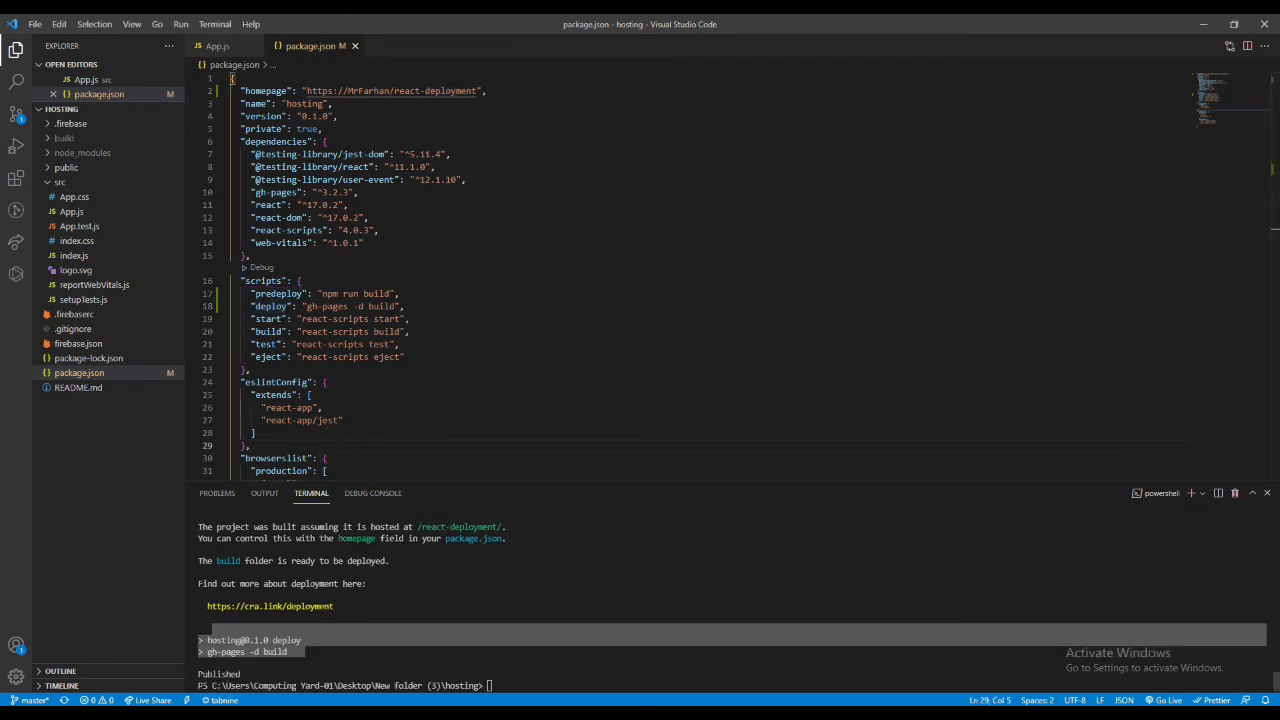
double_click(218, 674)
- Switch to Chrome and open the GitHub Pages settings of the react-deployment repository to check the site's publishing status
key(alt+Tab)
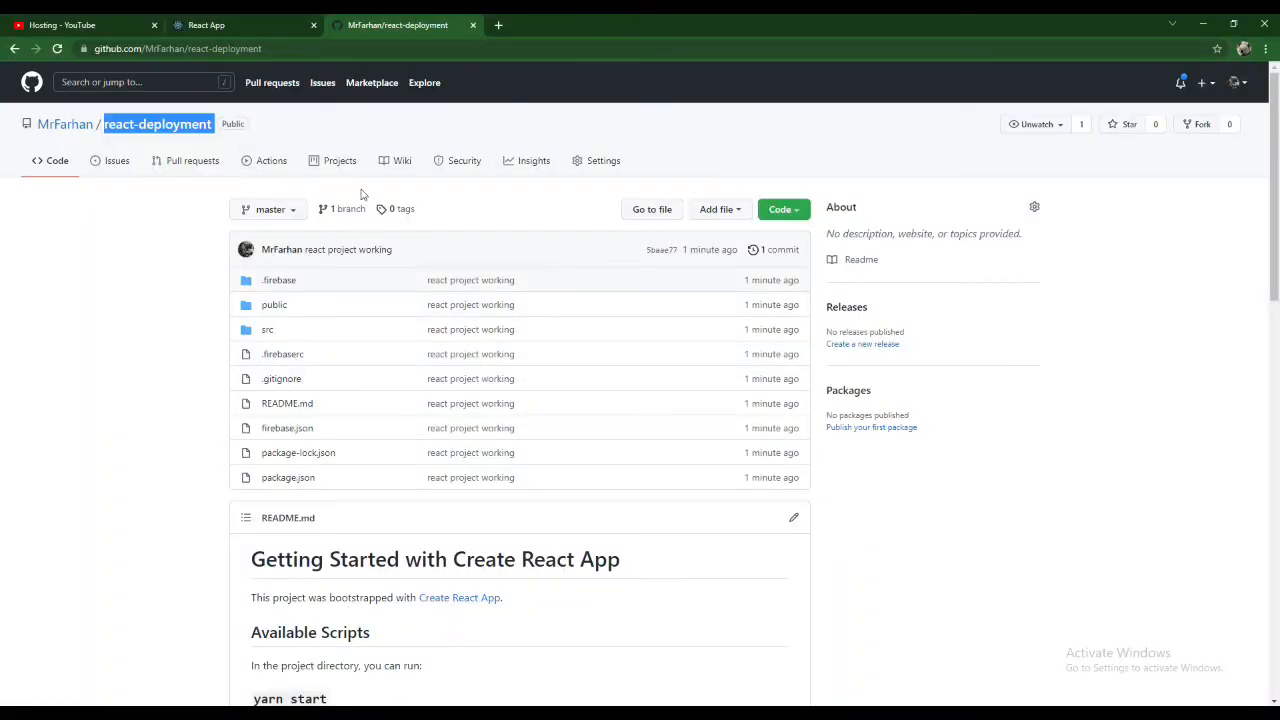
click(588, 162)
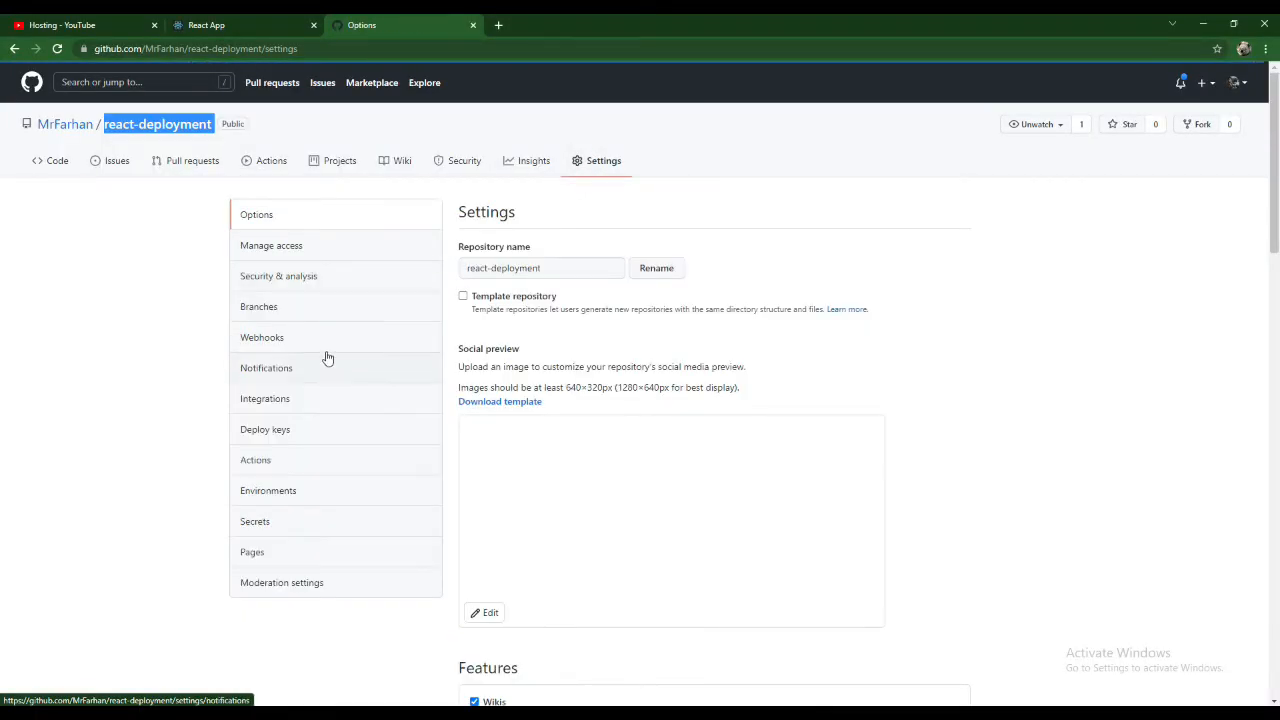
click(300, 557)
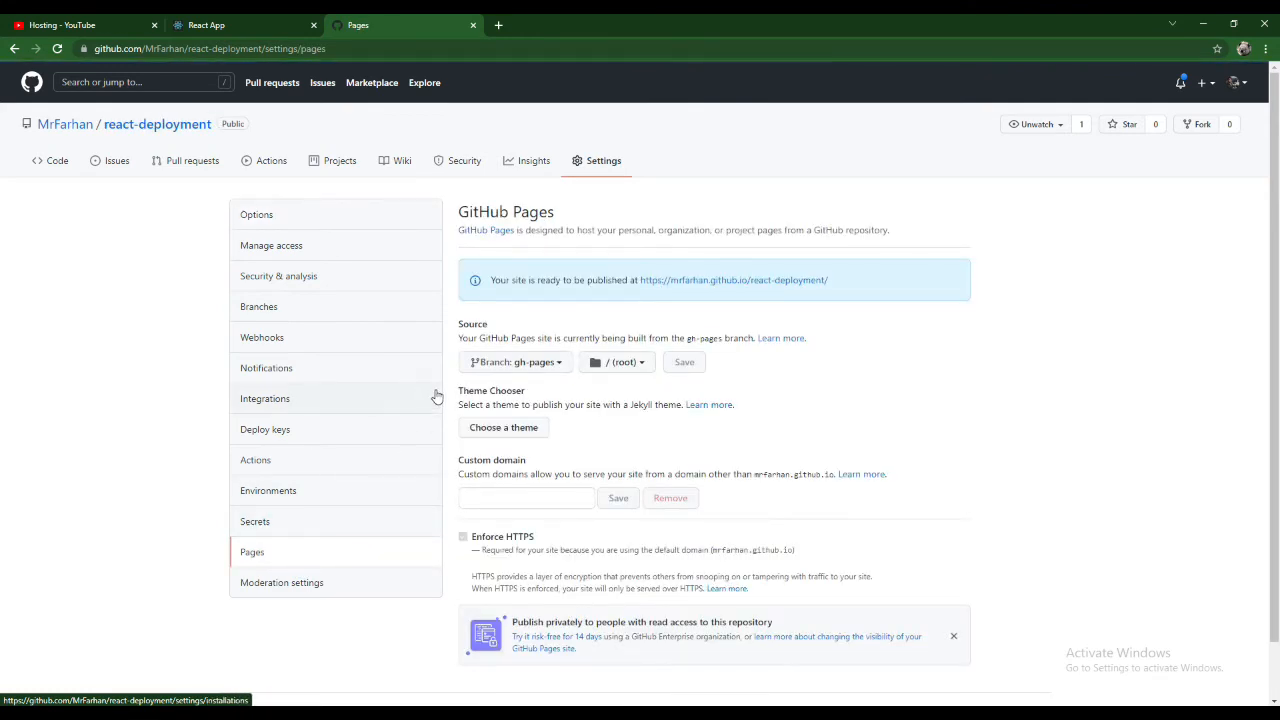
triple_click(550, 281)
click(546, 280)
- Reload the Pages settings and open the react-deployment site in a new tab, returning to the local React App tab for comparison
click(62, 50)
middle_click(719, 283)
key(ctrl+shift+Tab)
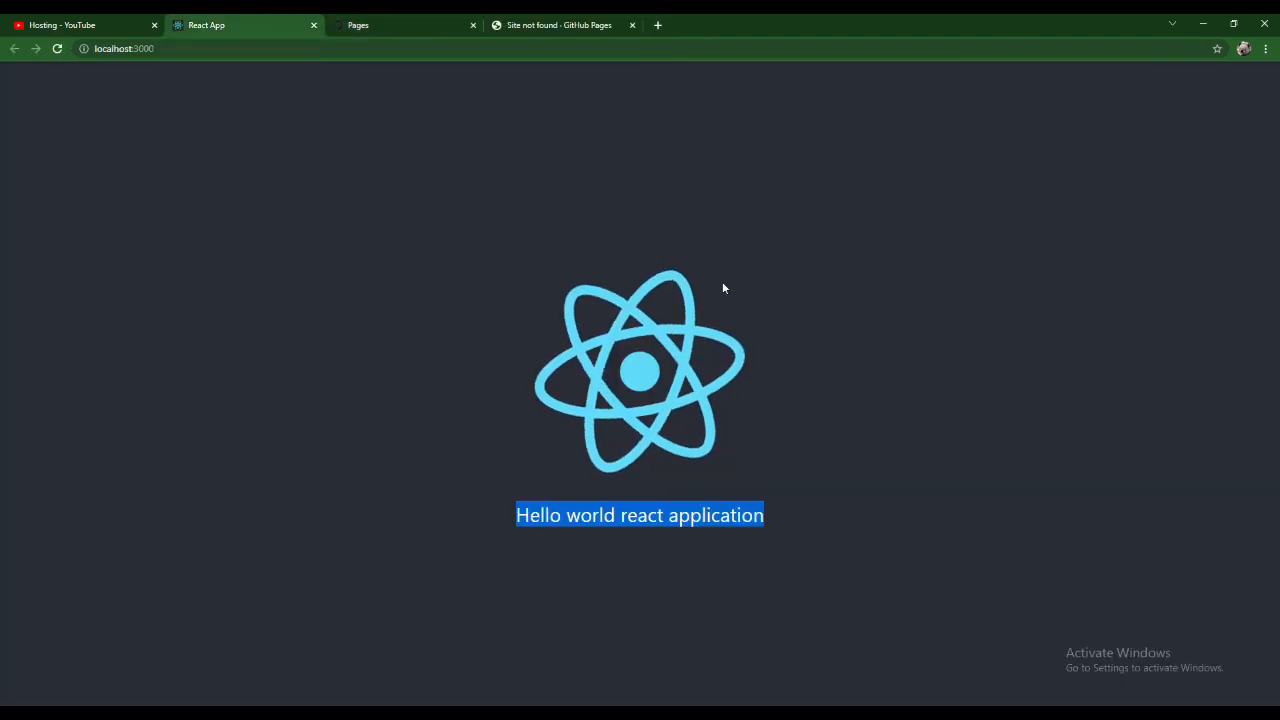
- Return to the GitHub Pages settings of react-deployment and reload them repeatedly to check the site's publishing status
key(ctrl+Tab)
key(ctrl+Tab)
key(ctrl+shift+Tab)
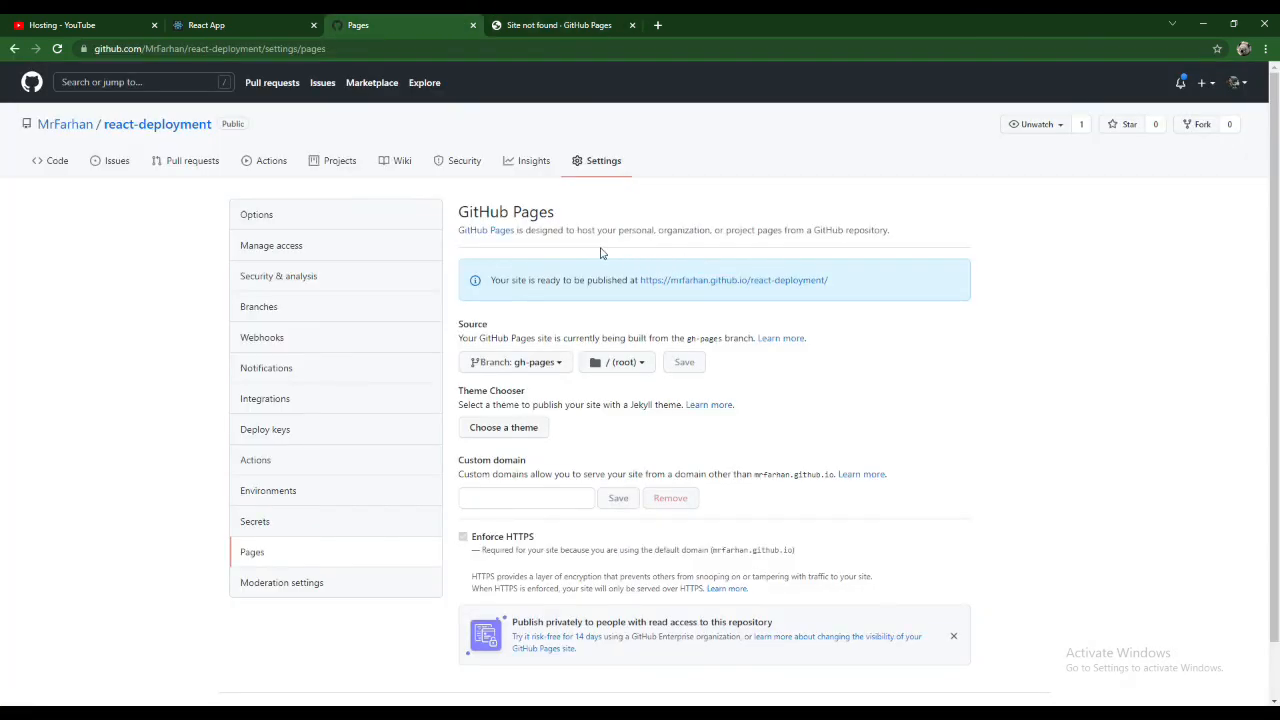
click(55, 49)
triple_click(558, 279)
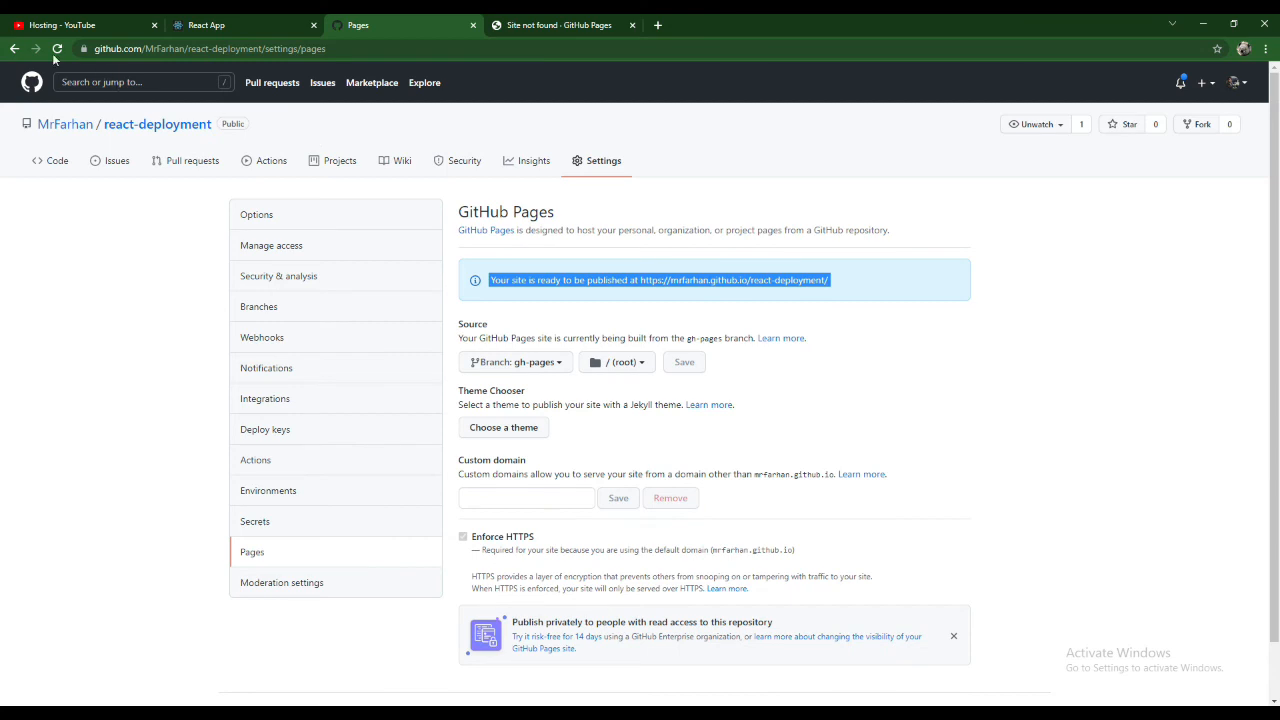
click(58, 49)
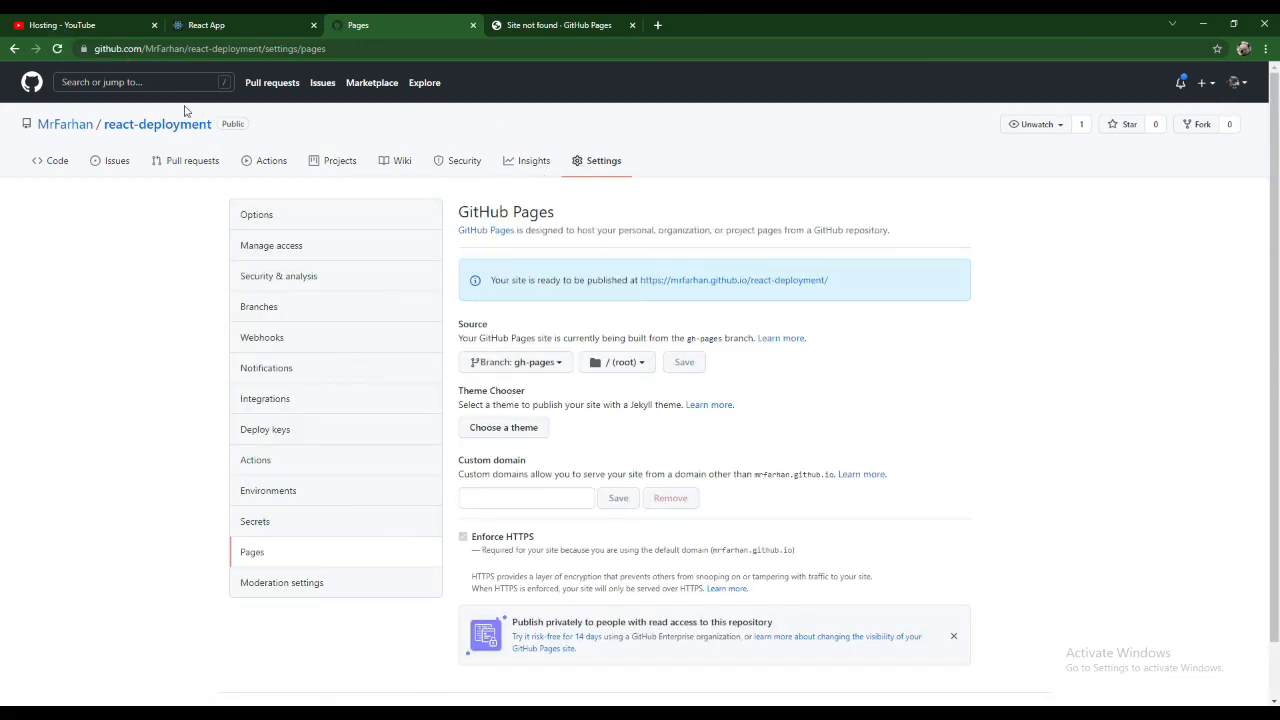
click(58, 52)
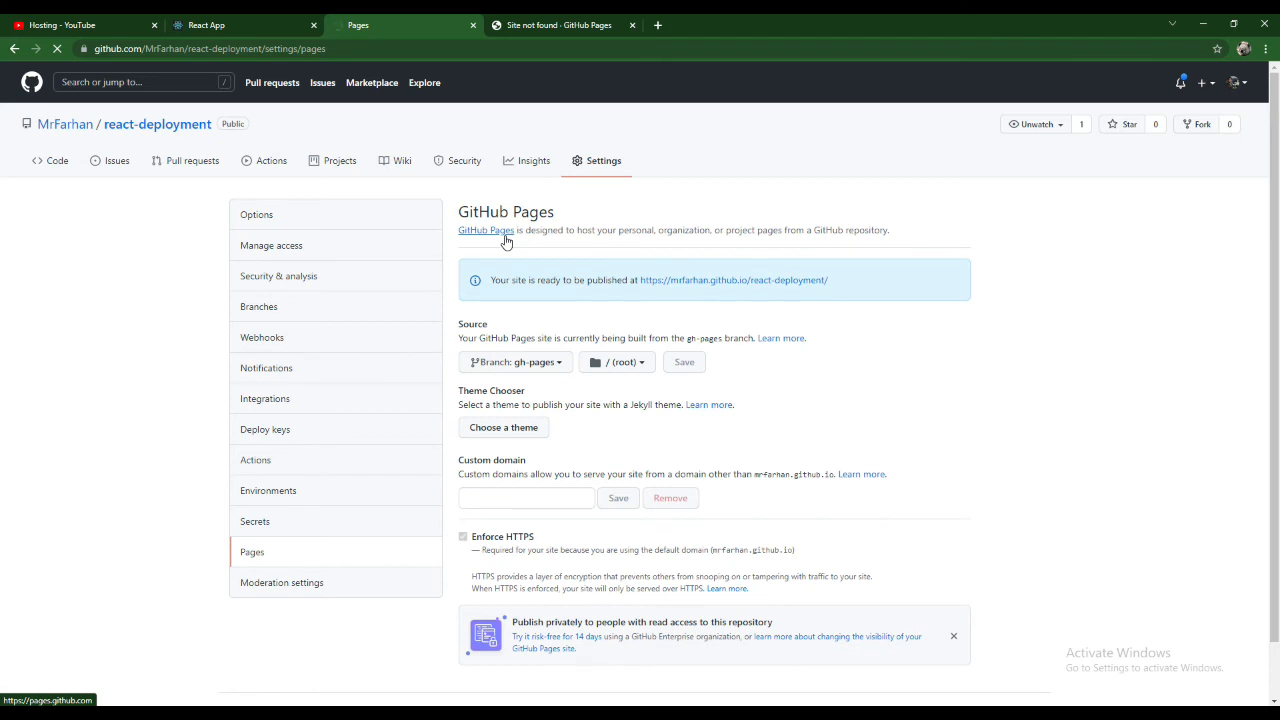
- Run an internet speed test on fast.com in a new tab, close it and return to the Pages settings
click(659, 25)
text(fas)
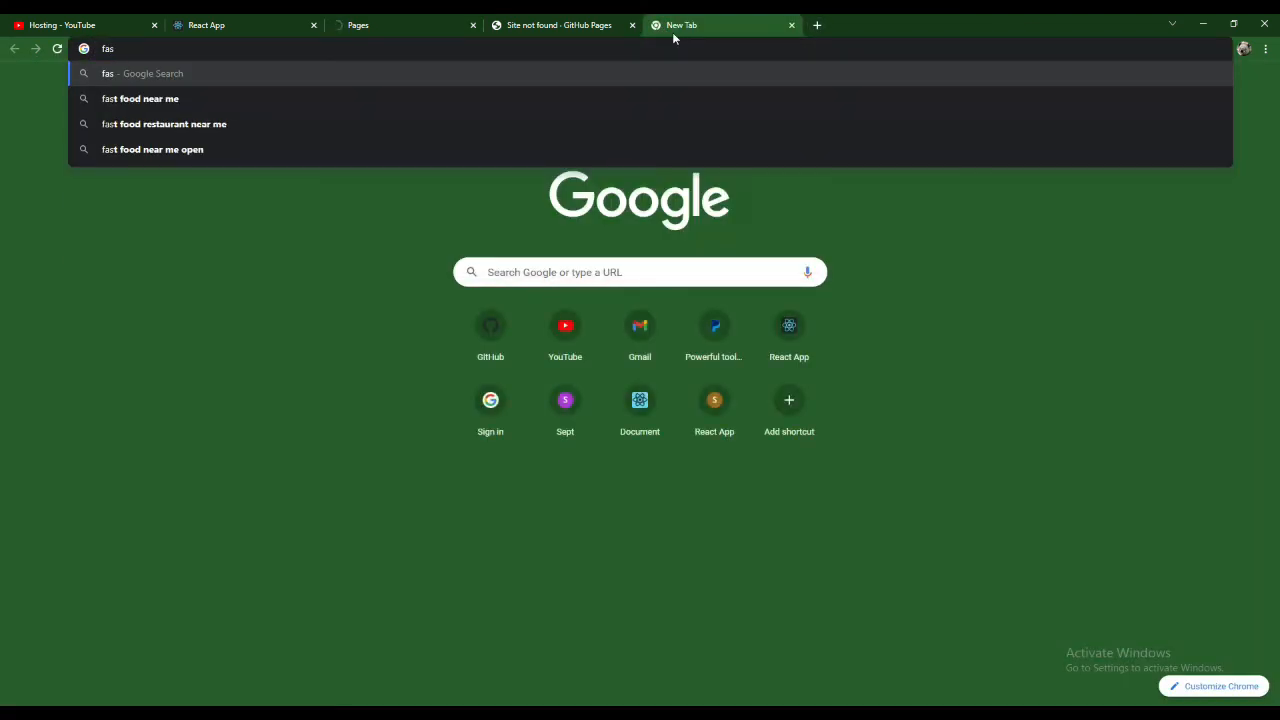
text(t.com)
key(Return)
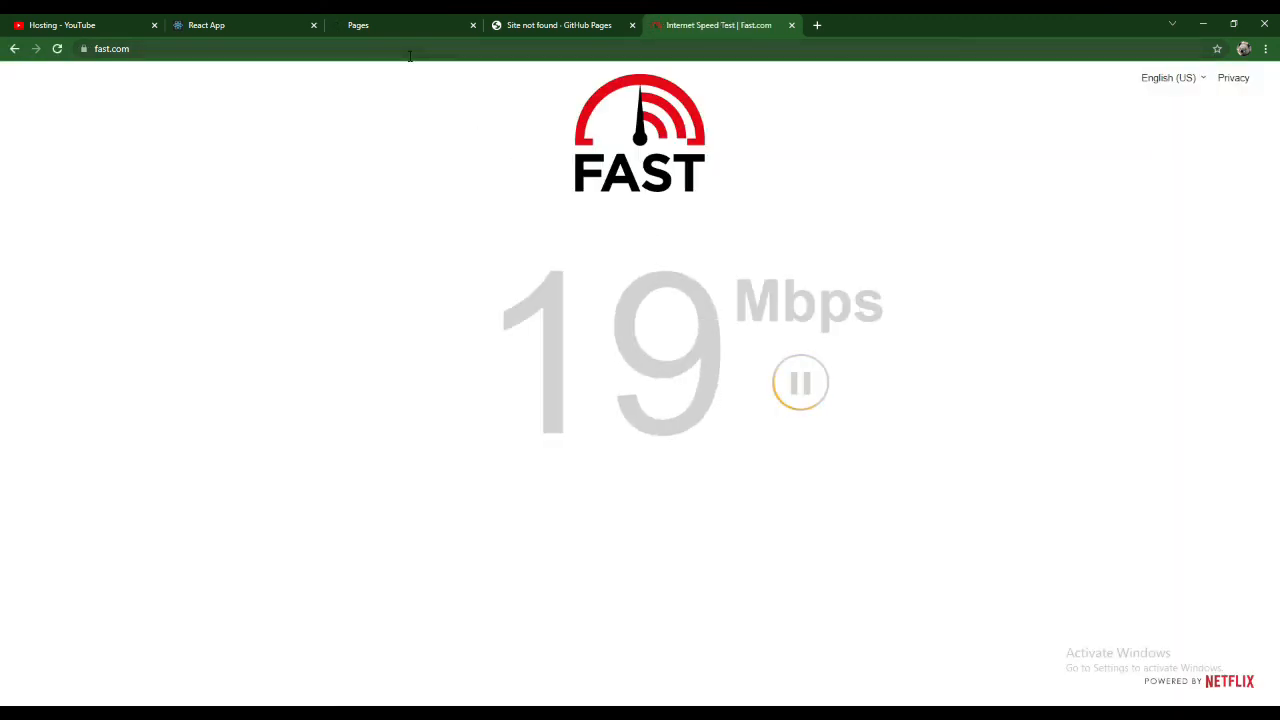
click(370, 21)
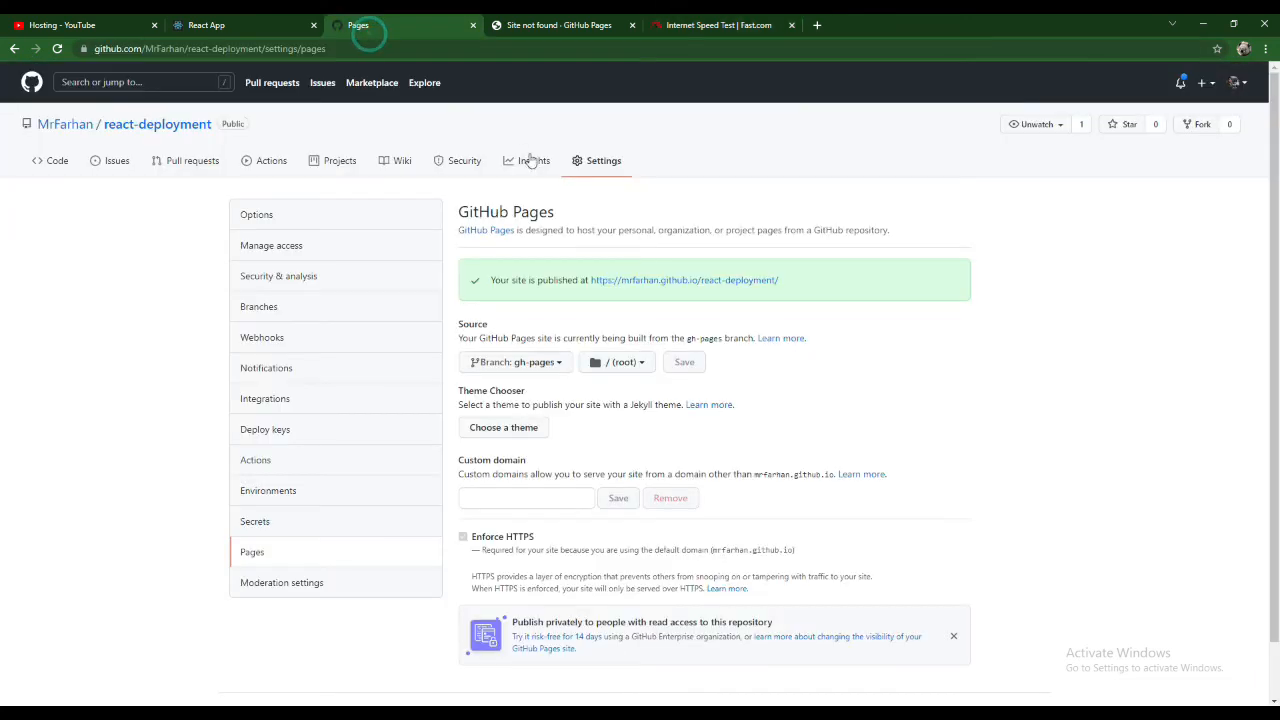
click(791, 25)
- Try setting the Pages source to None and switch it back to the gh-pages branch
click(543, 362)
click(496, 488)
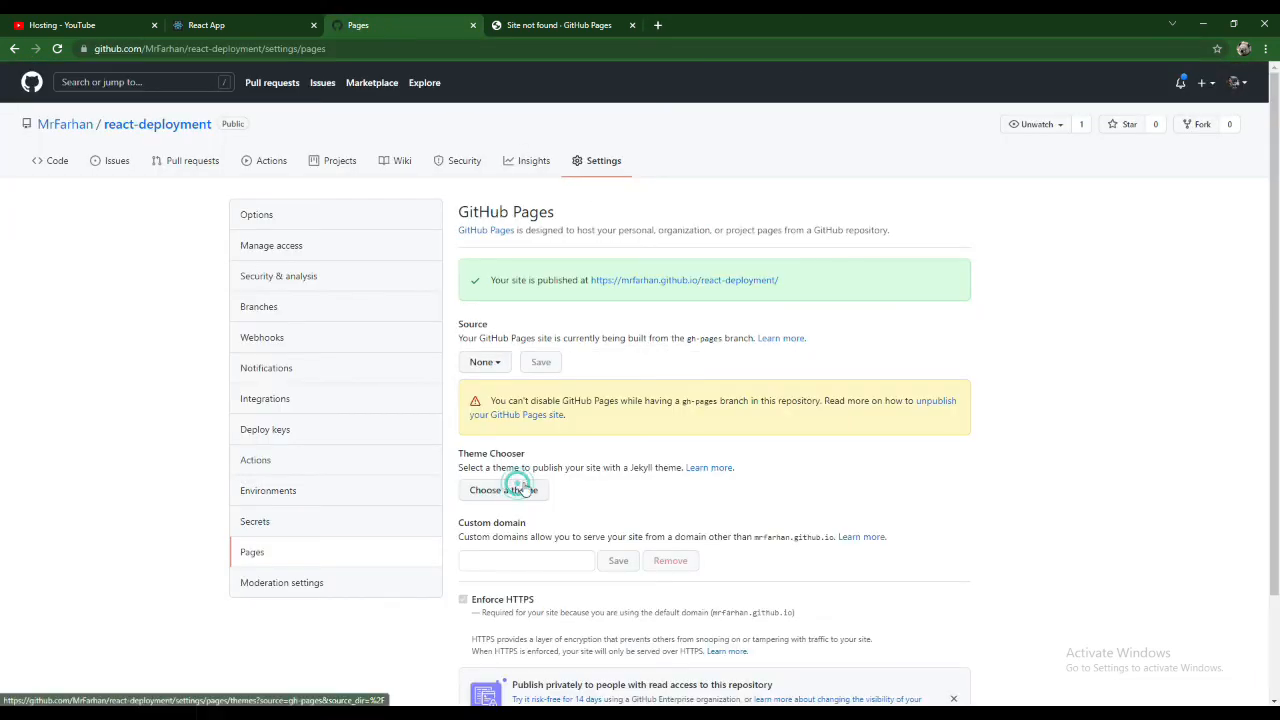
click(482, 365)
click(502, 467)
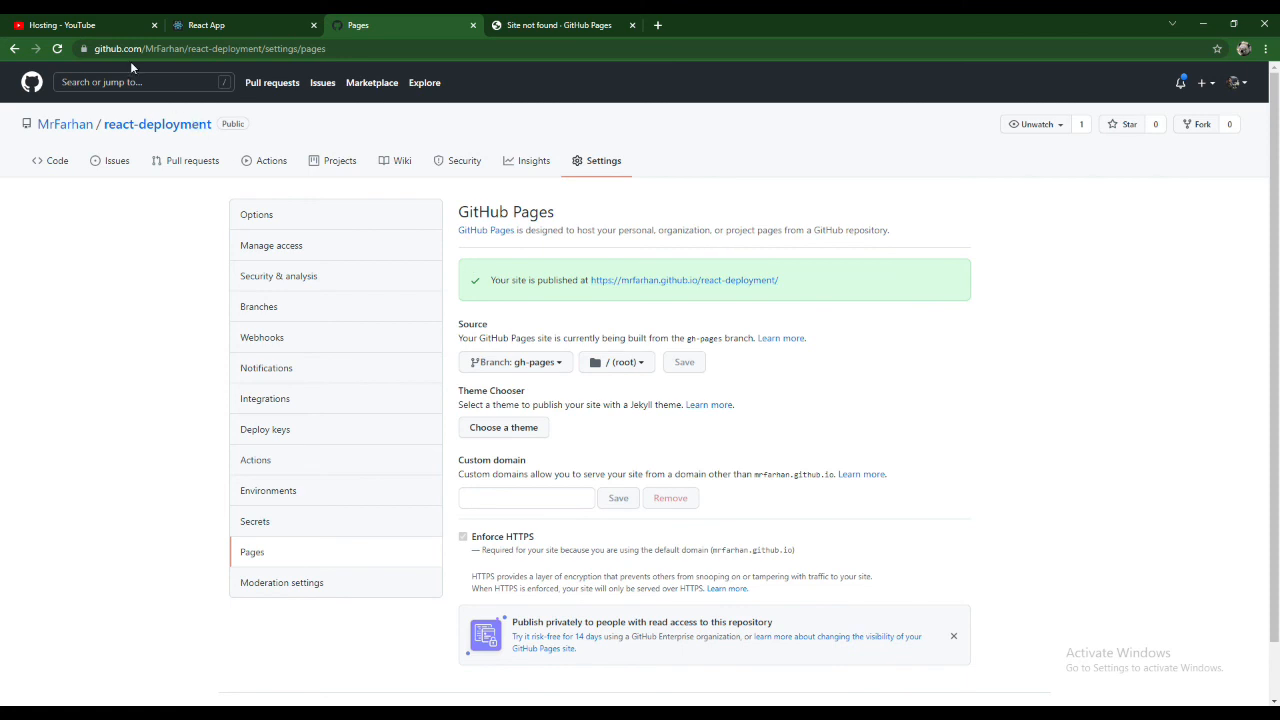
- Reload the Pages settings and the deployed react-deployment site, and check the heading text on the live page
key(F5)
click(530, 22)
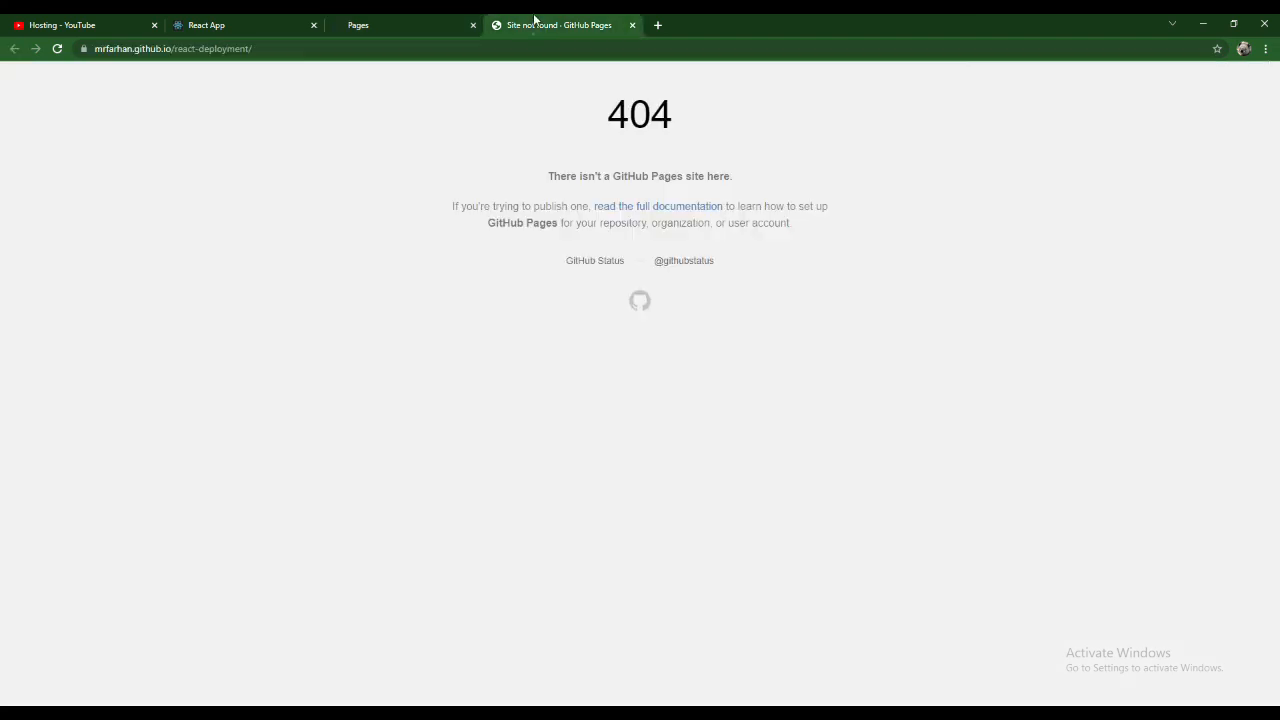
click(58, 50)
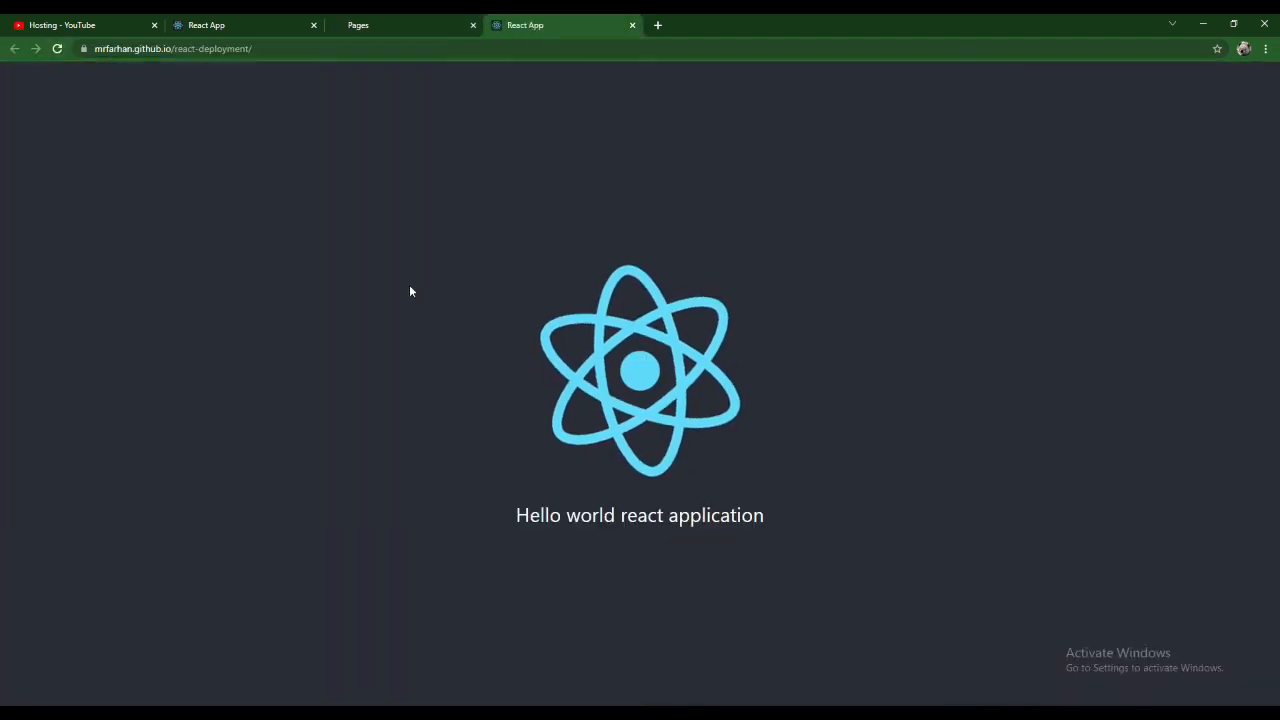
triple_click(599, 517)
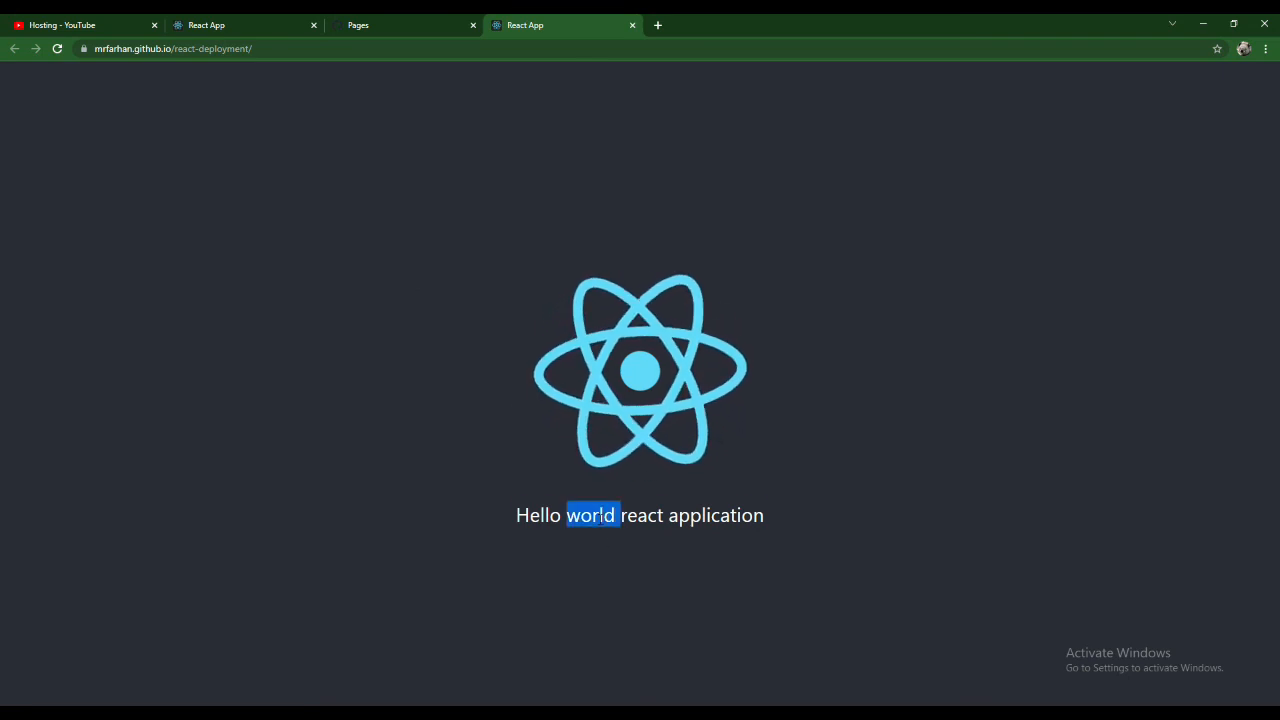
click(599, 517)
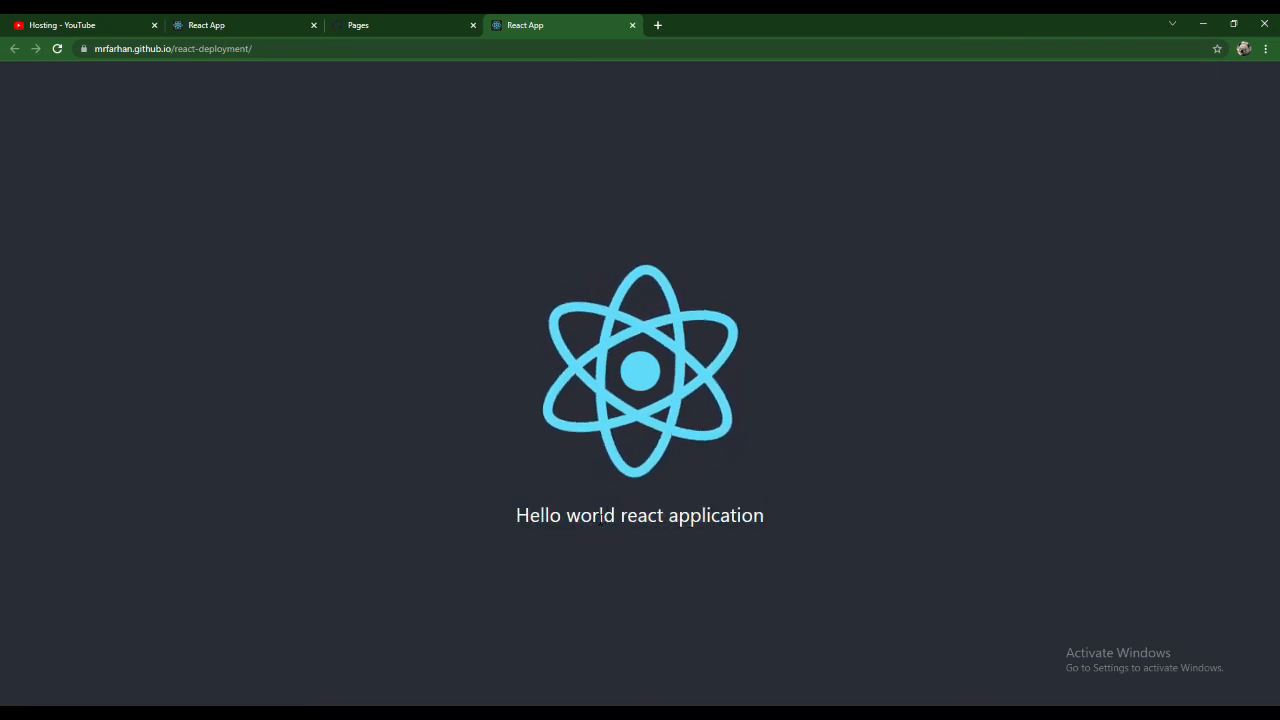
- Glance at the project in Visual Studio Code and return to Chrome to check the source branch in the Pages settings
key(alt+Tab)
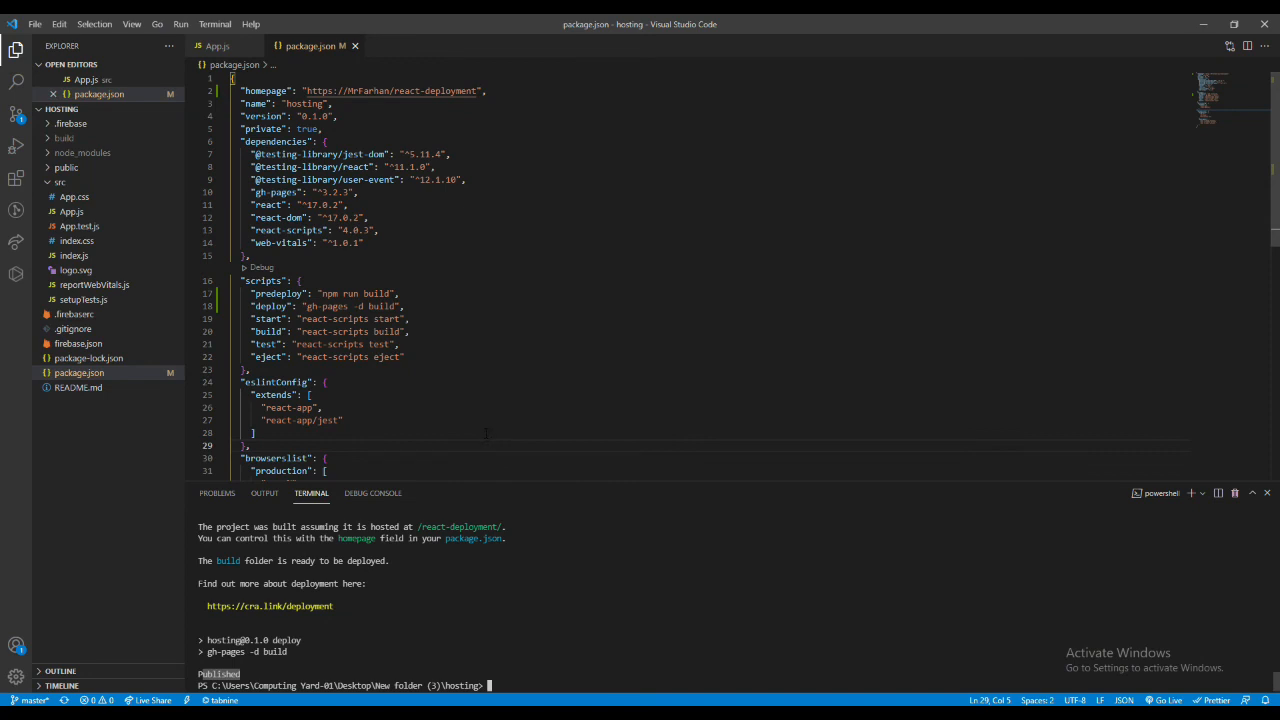
key(alt+Tab)
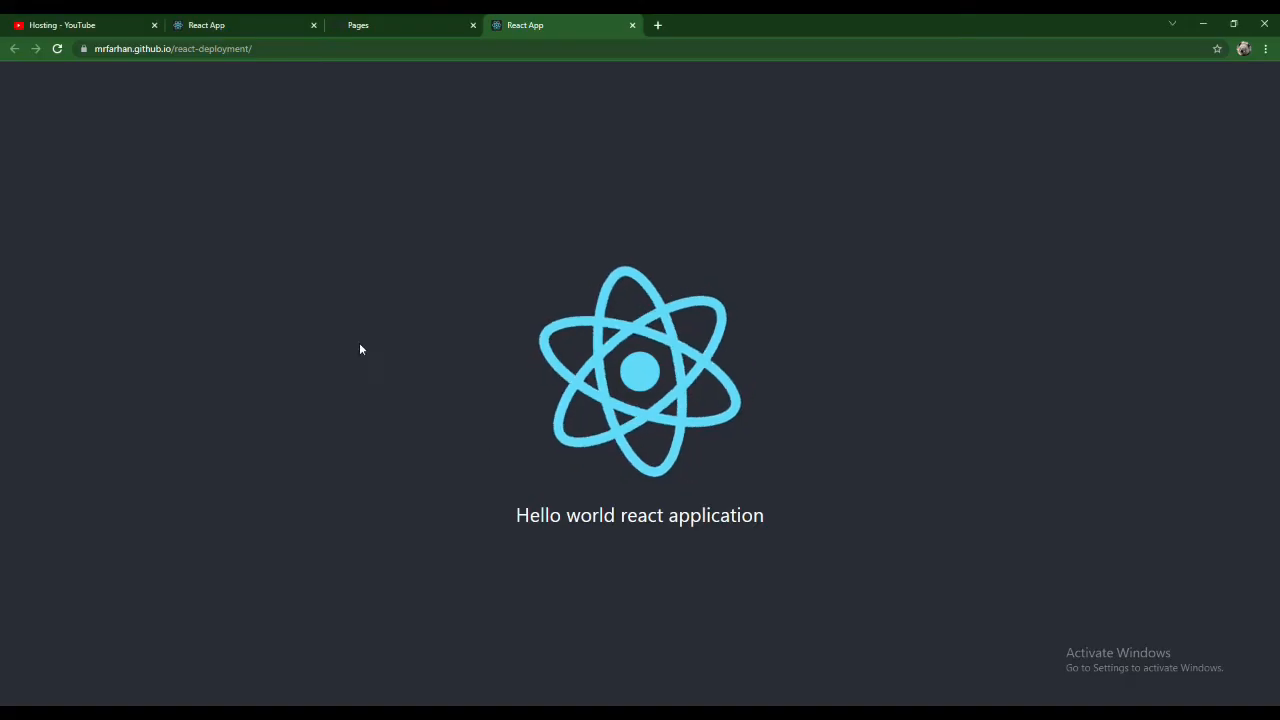
click(360, 25)
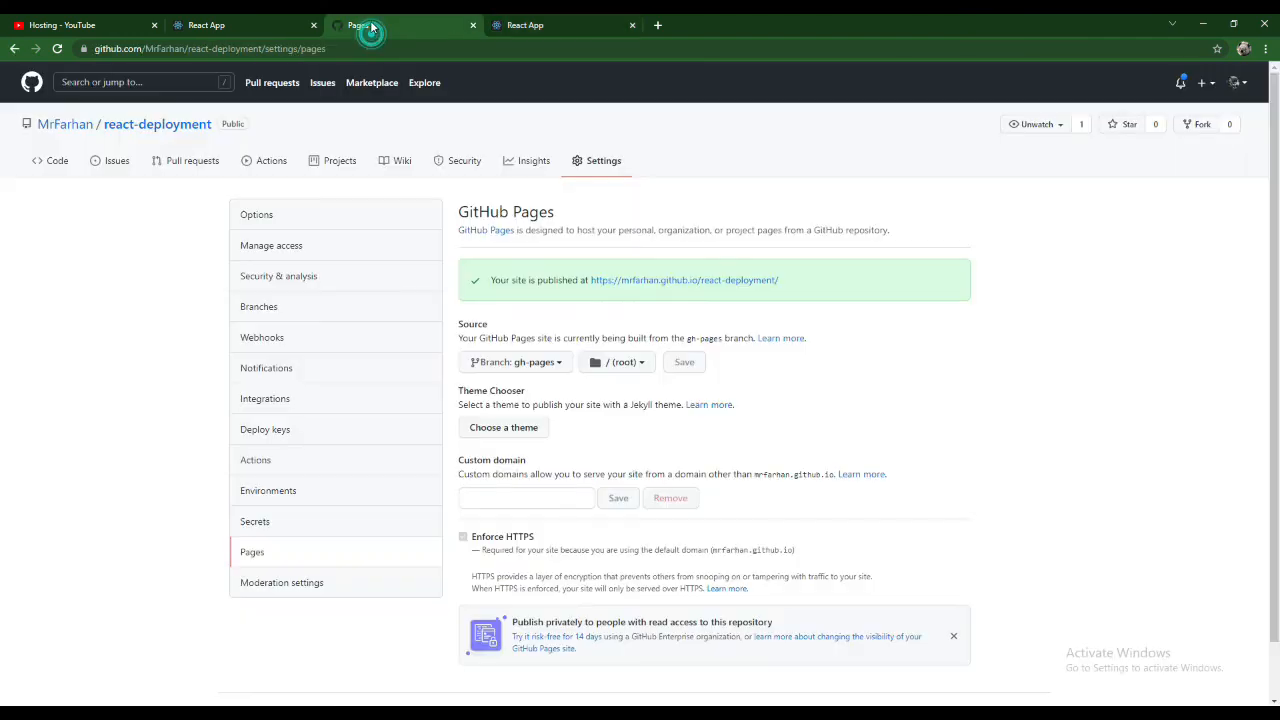
click(528, 364)
click(528, 364)
- Switch to Visual Studio Code and review the homepage, predeploy and deploy entries in package.json and the gh-pages command in the terminal
key(alt+Tab)
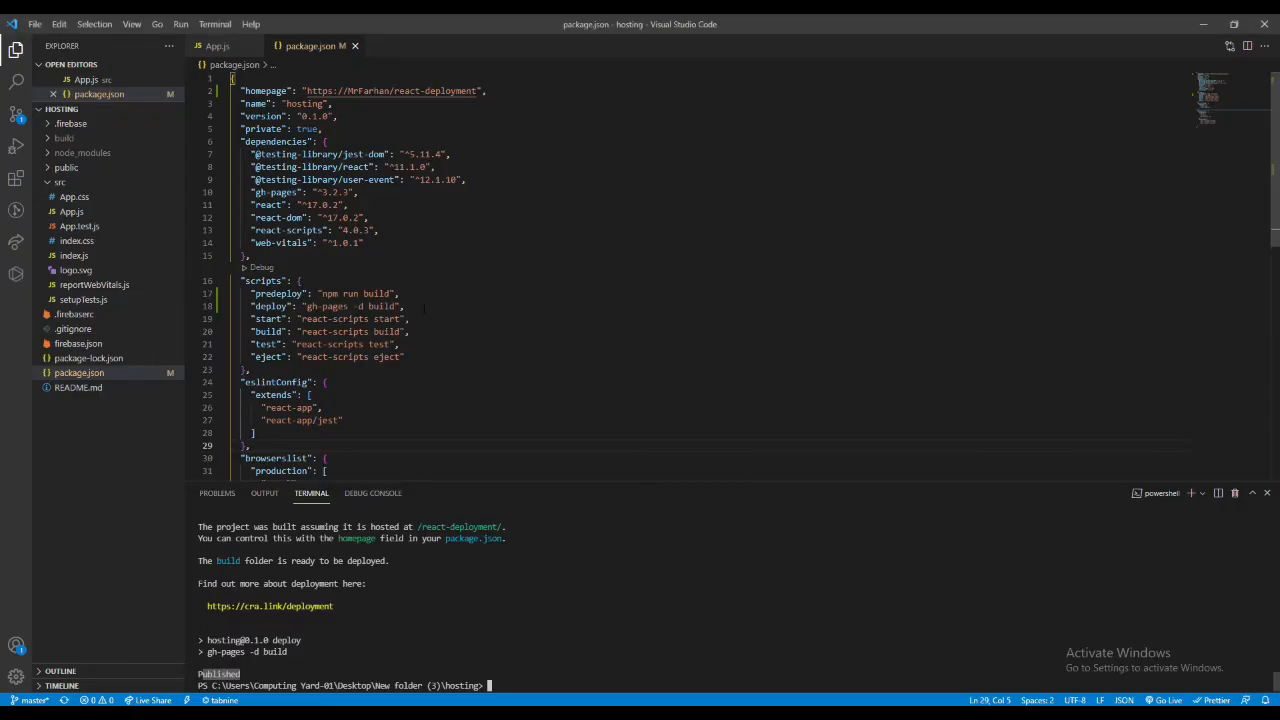
drag(425, 309, 191, 297)
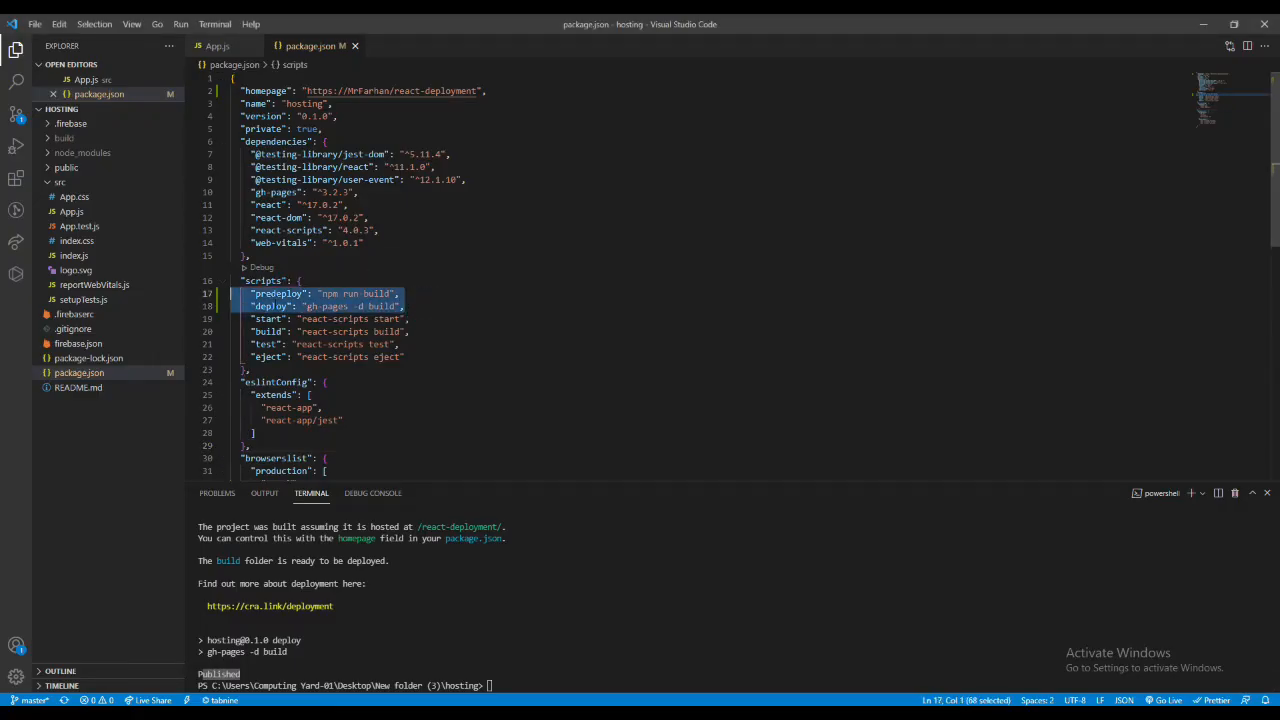
triple_click(266, 91)
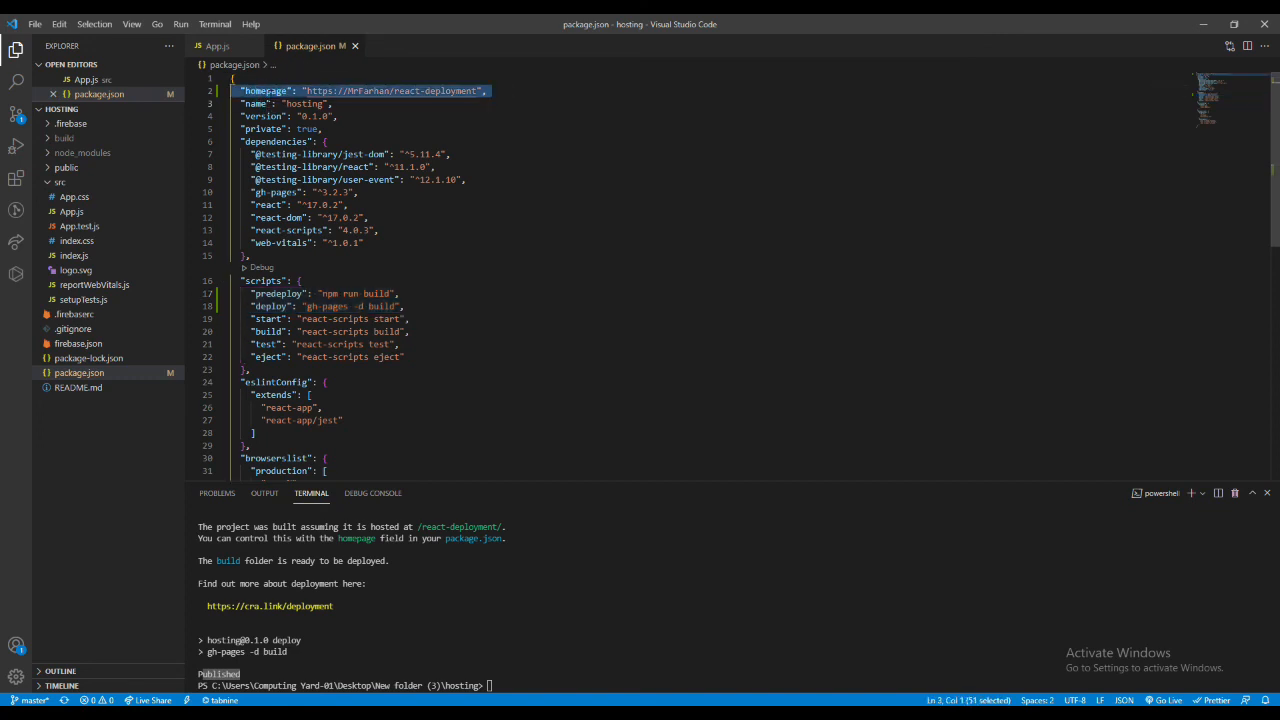
click(329, 91)
drag(354, 91, 467, 91)
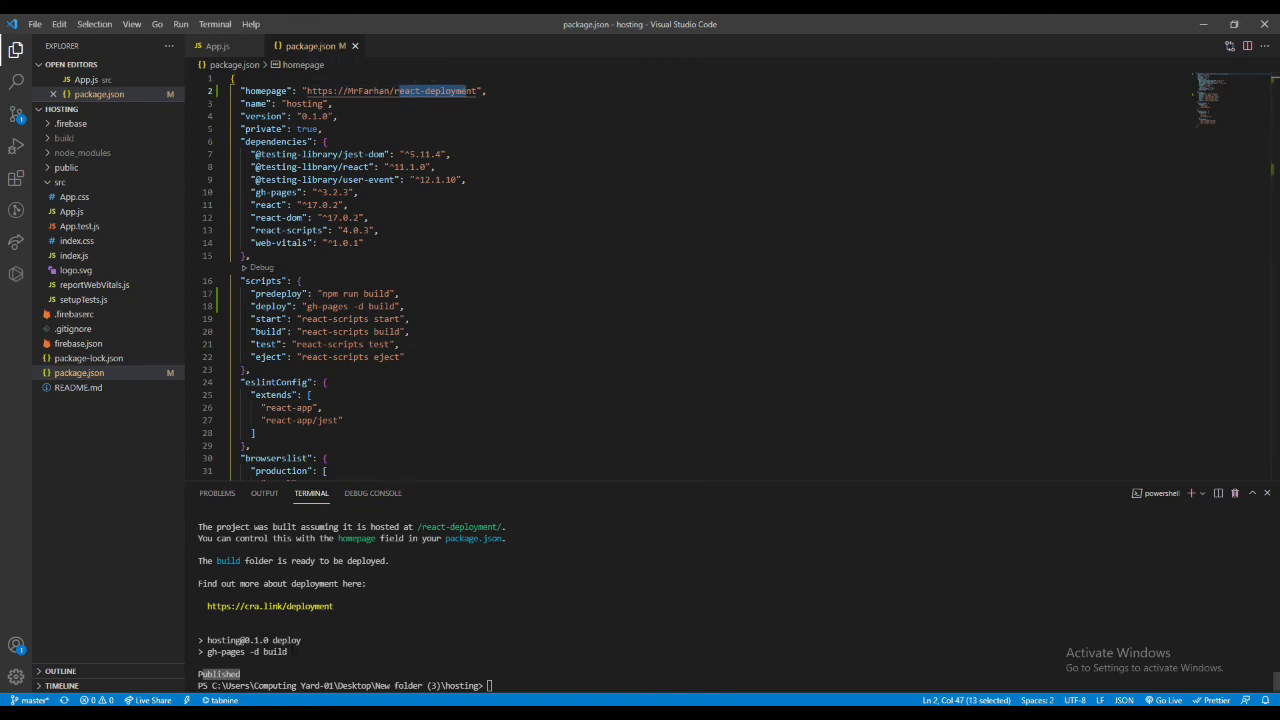
drag(290, 652, 209, 652)
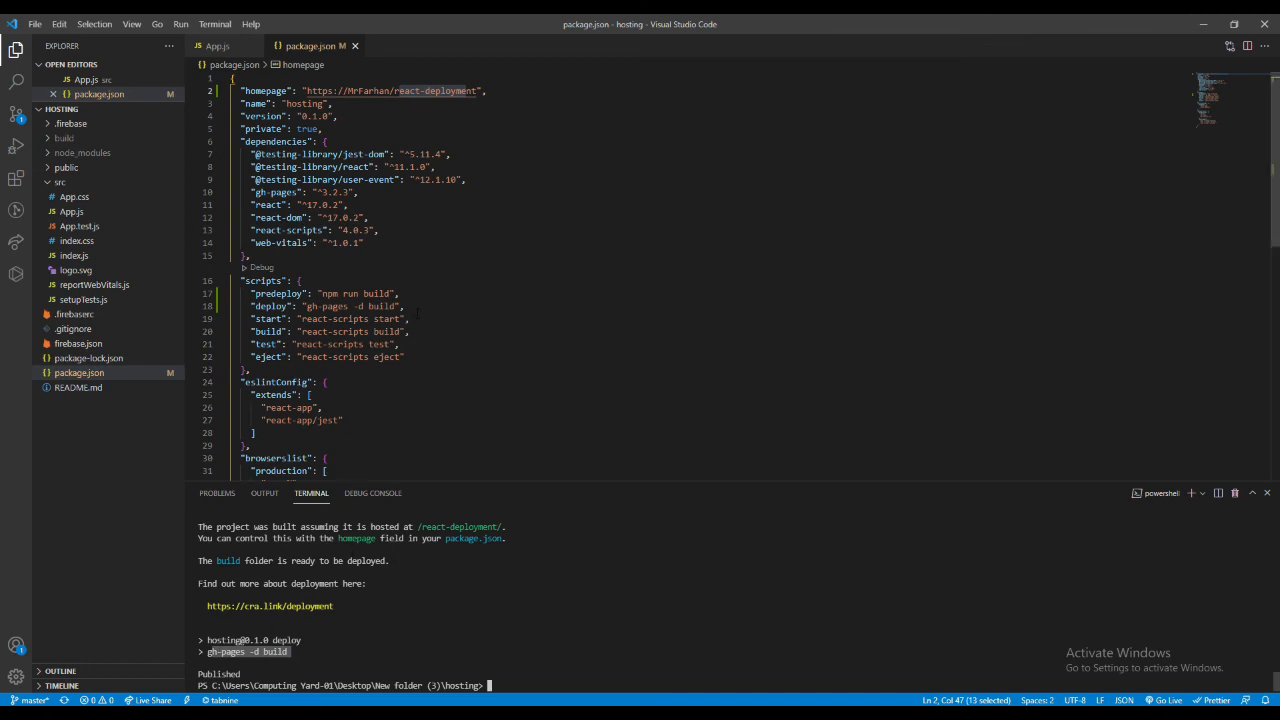
drag(420, 318, 263, 282)
click(321, 306)
double_click(269, 307)
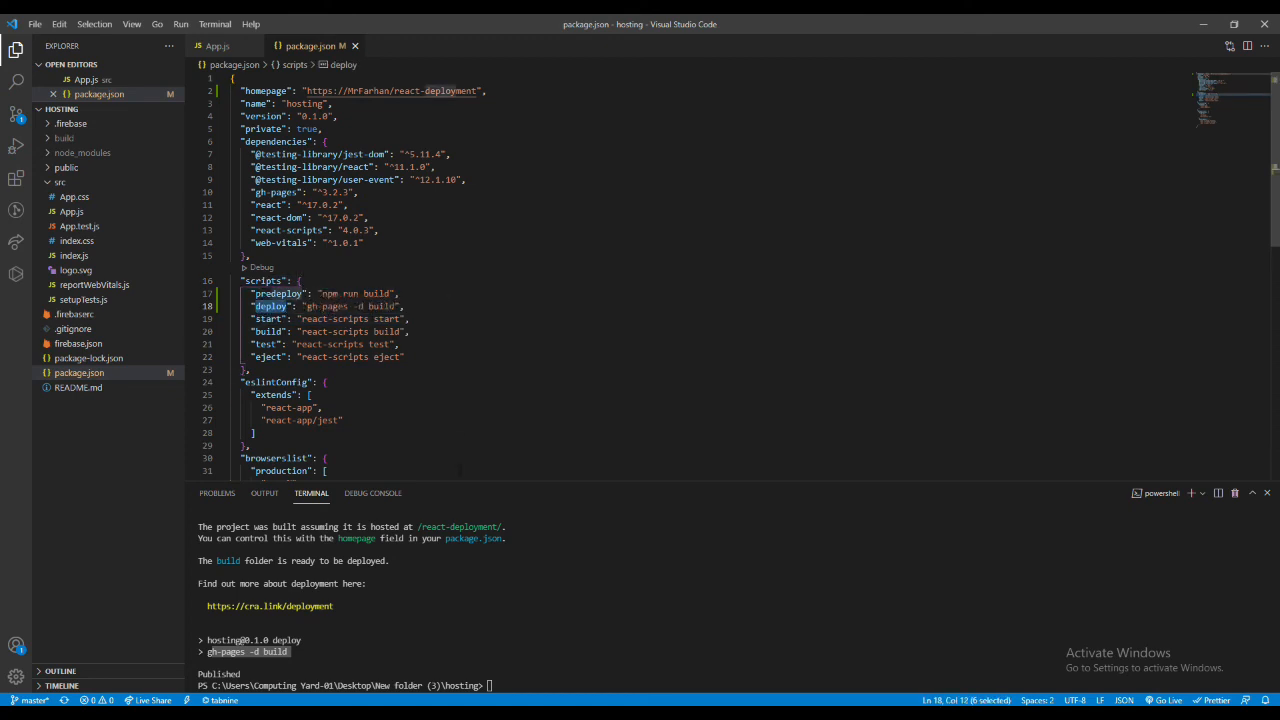
- Switch to Chrome and inspect the github.io address of the deployed React app
key(alt+Tab)
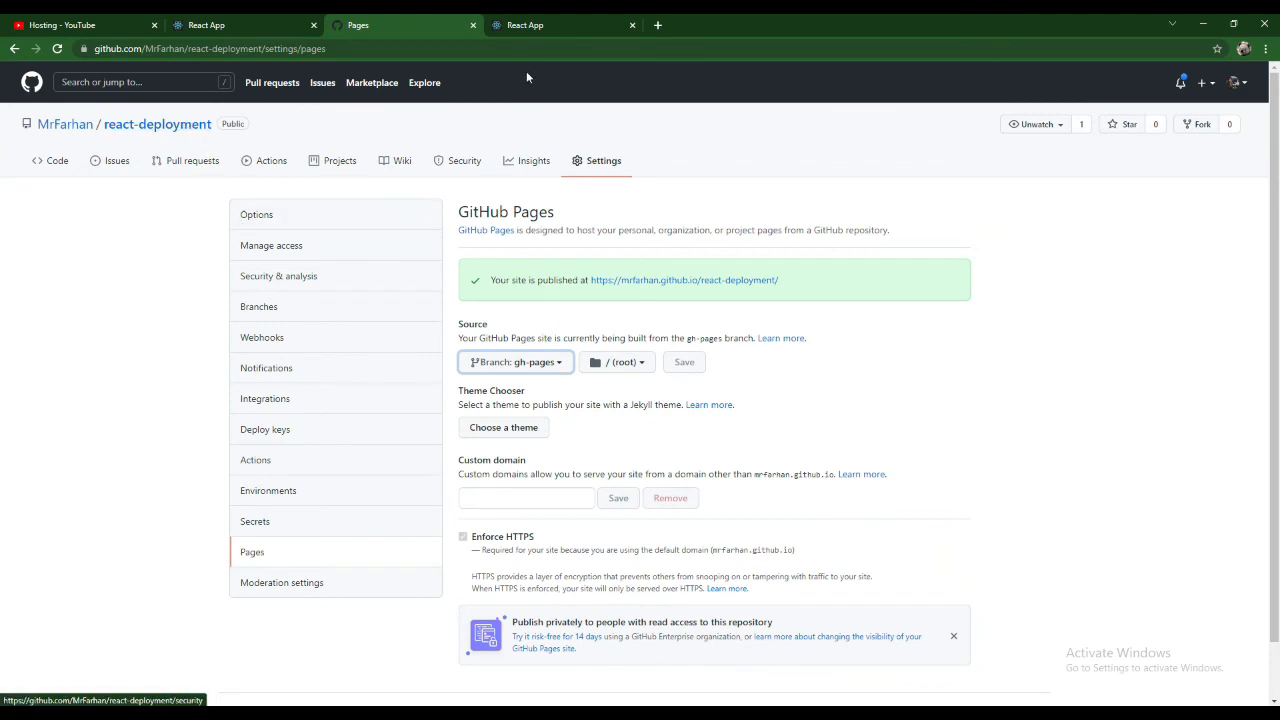
click(525, 25)
double_click(148, 48)
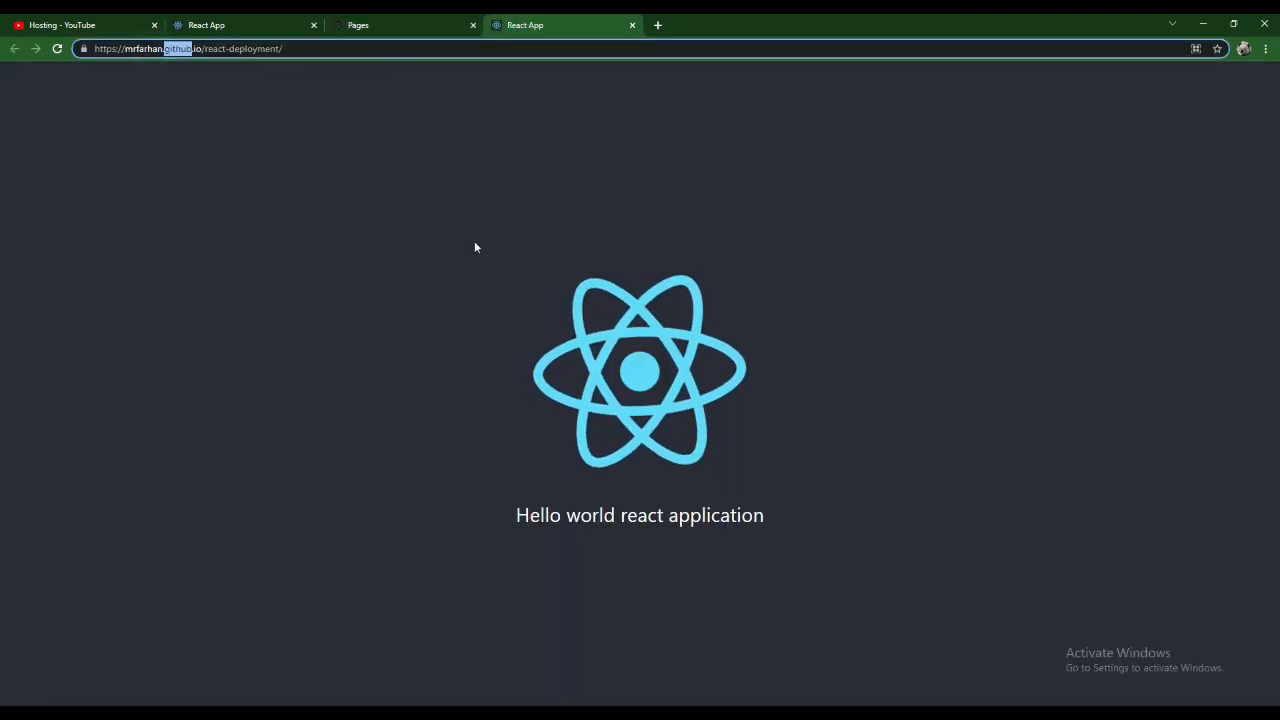